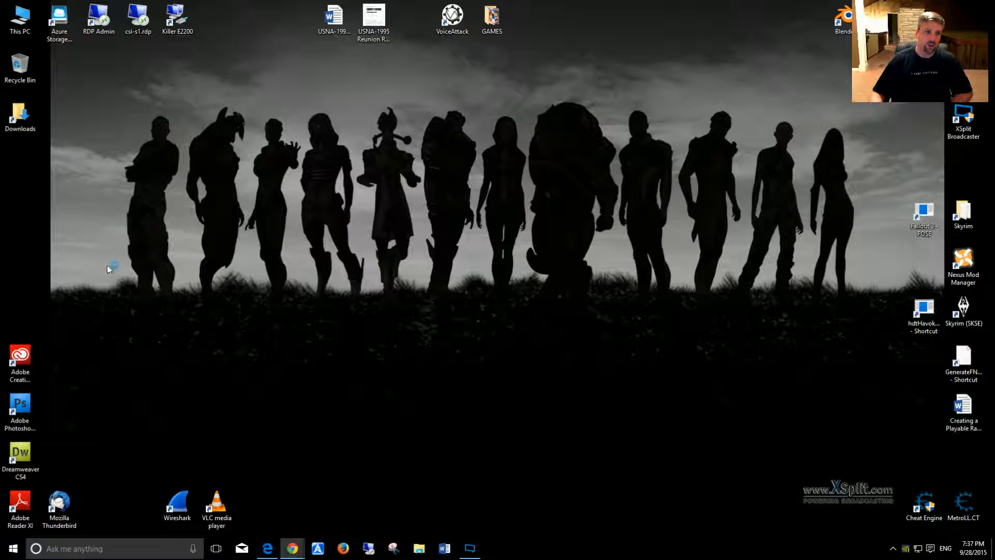
Step: Review the Windows 10 software download page in Edge, including the 32-bit and 64-bit media creation tool downloads, and minimize the browser
mouse_move(293, 547)
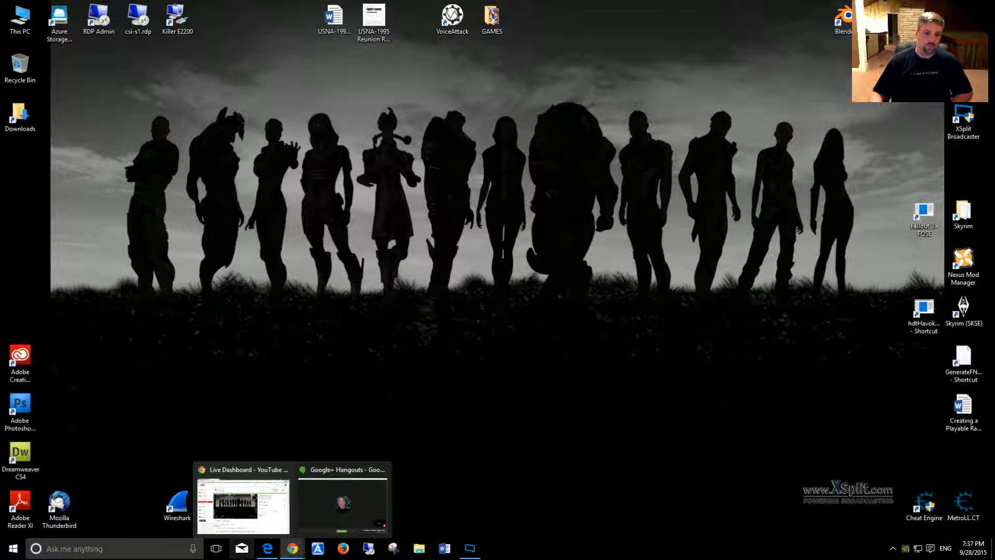
click(267, 548)
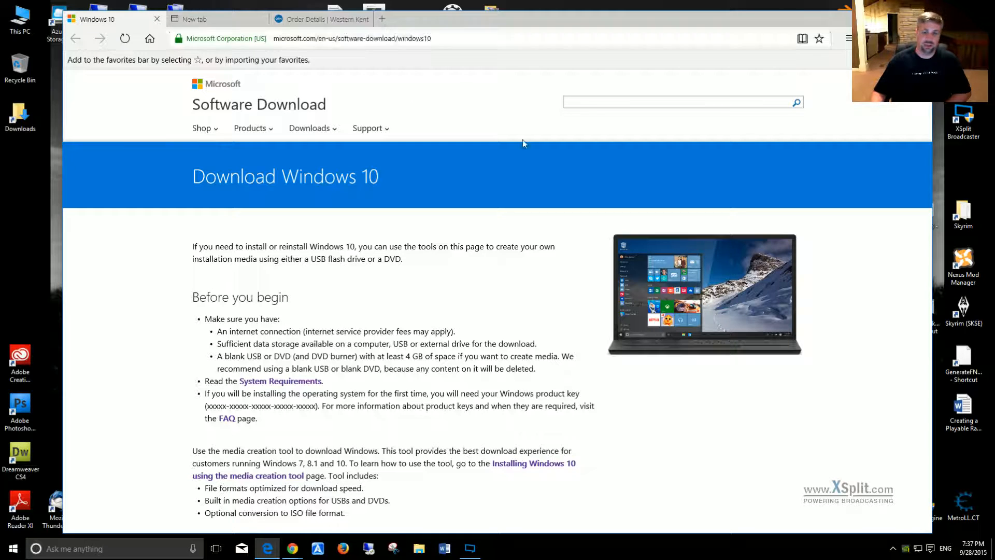
scroll(598, 234, down, 5)
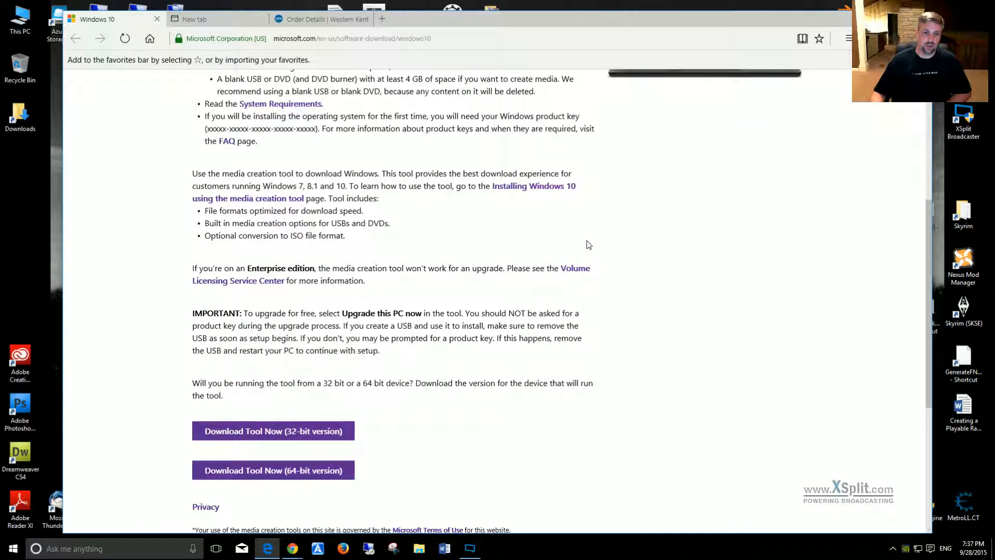
scroll(528, 406, up, 5)
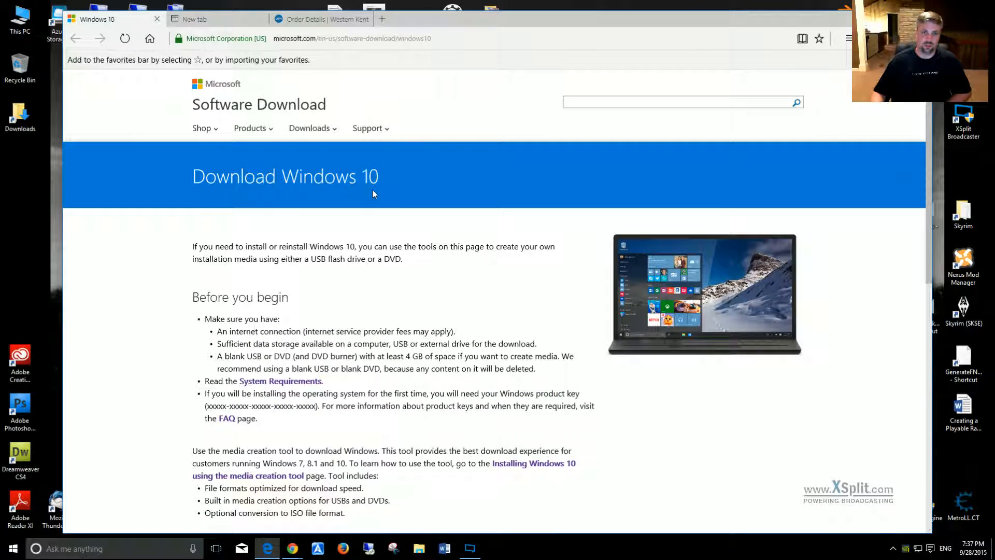
scroll(387, 191, down, 2)
scroll(389, 193, down, 3)
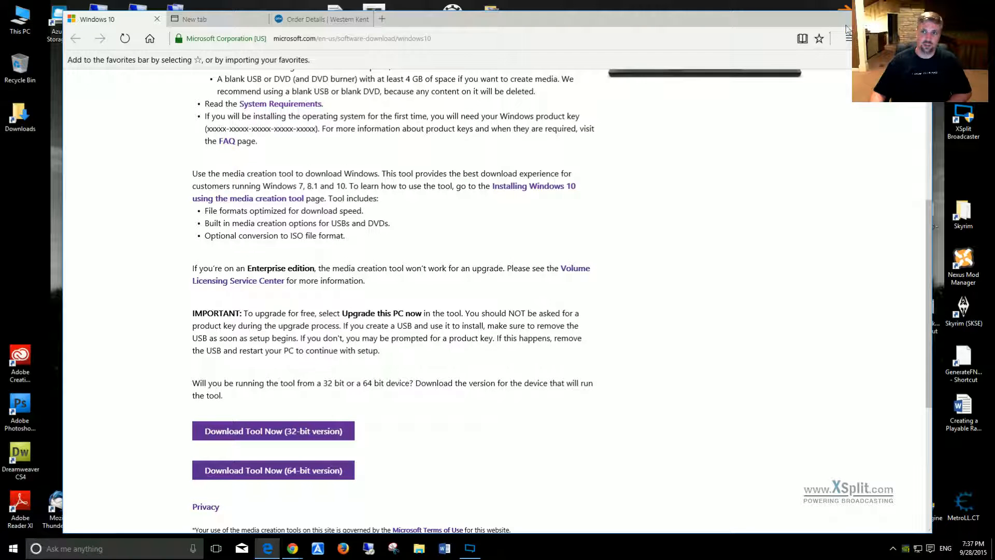
click(873, 19)
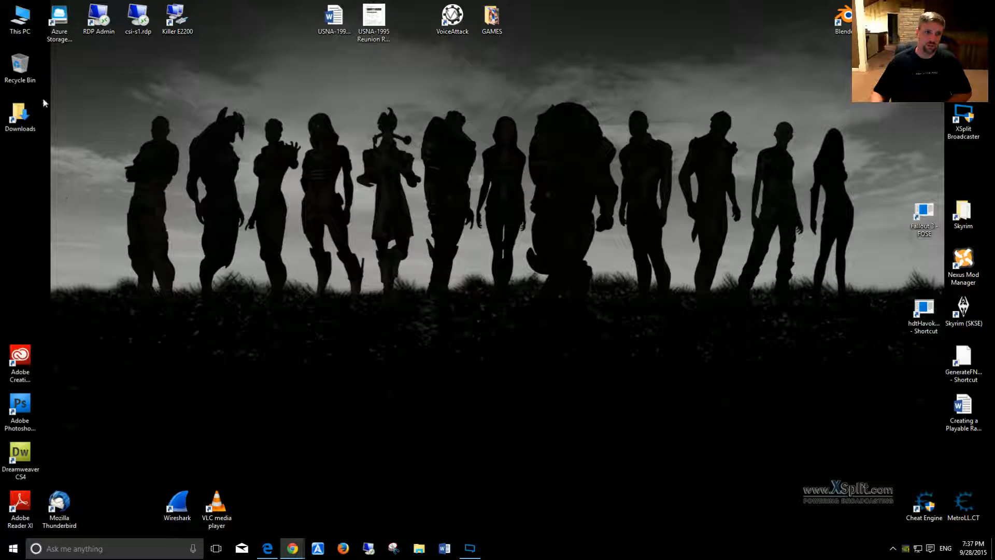
Step: Run win10MediaCreationToolx64.exe from the Downloads folder, allow it to make changes, and minimize the folder window
double_click(21, 115)
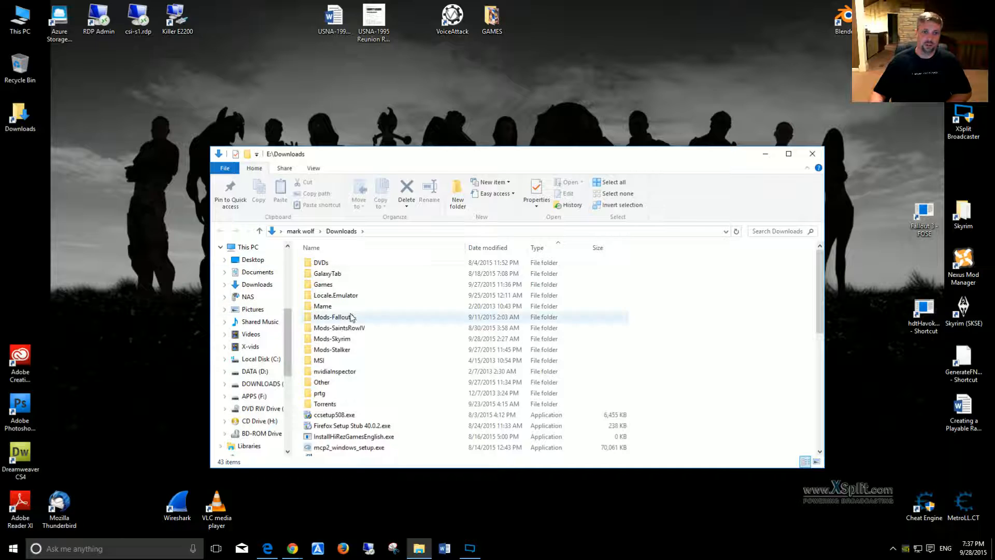
scroll(352, 317, down, 6)
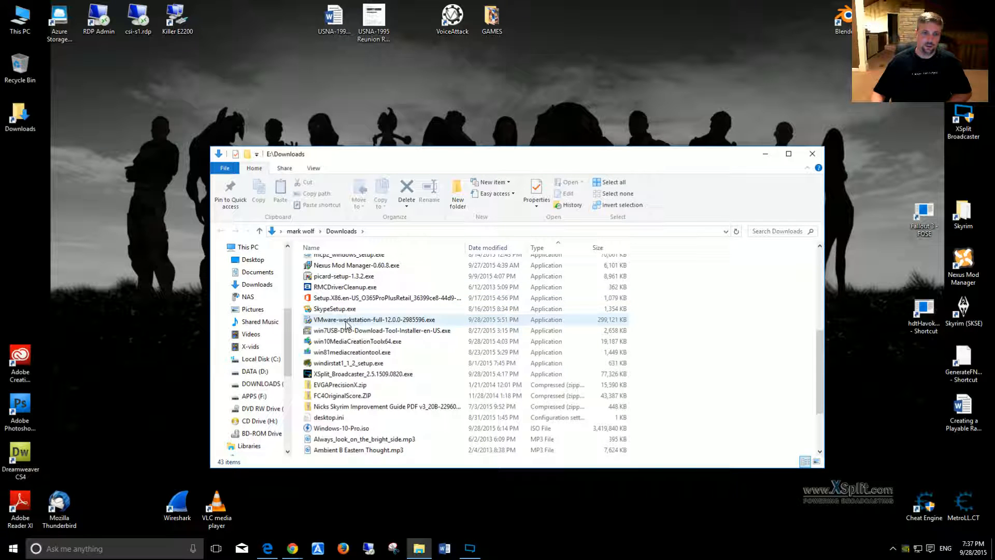
click(357, 342)
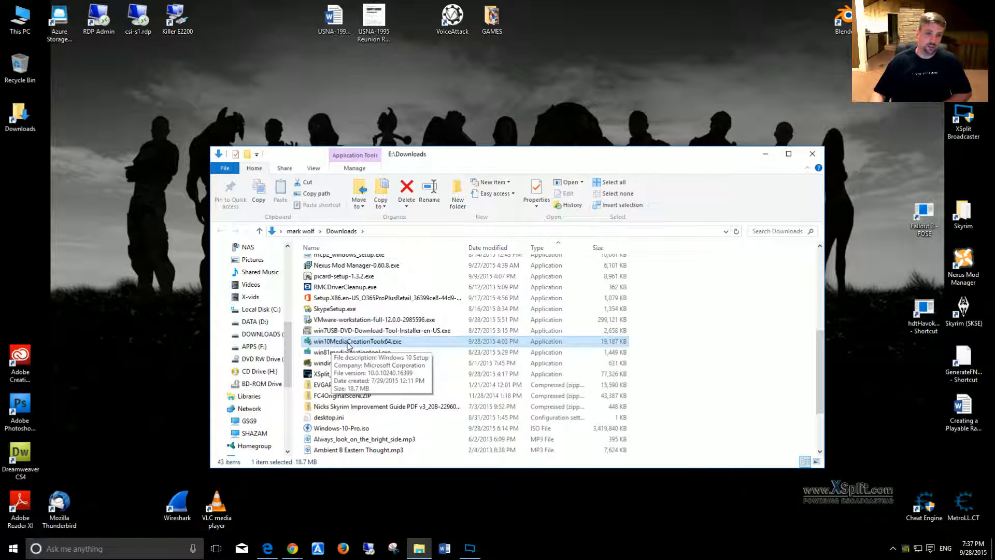
double_click(348, 342)
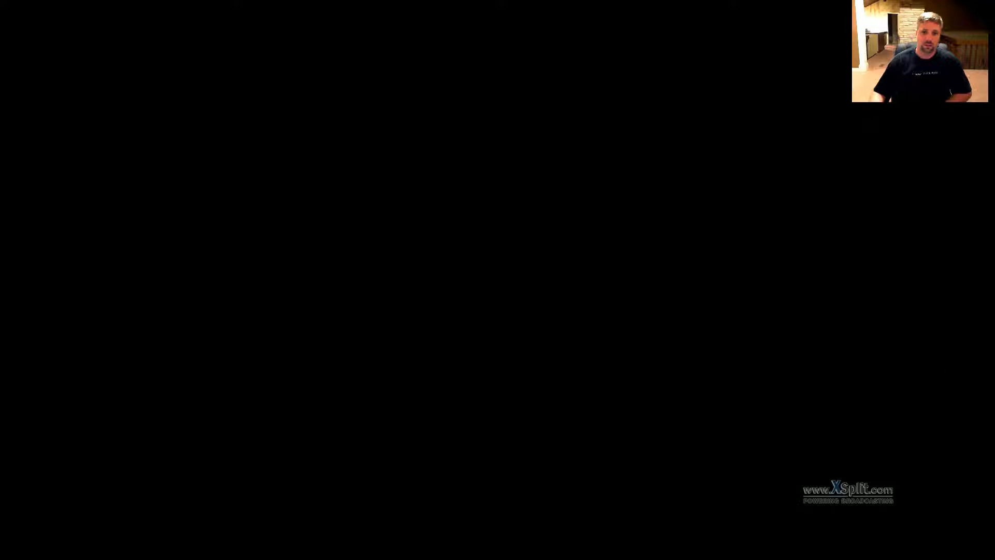
click(534, 298)
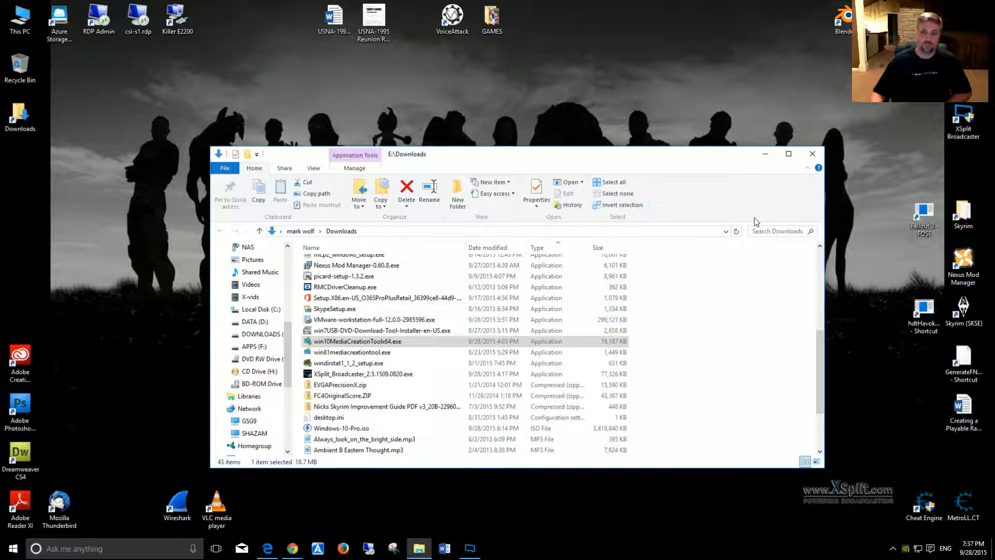
click(766, 155)
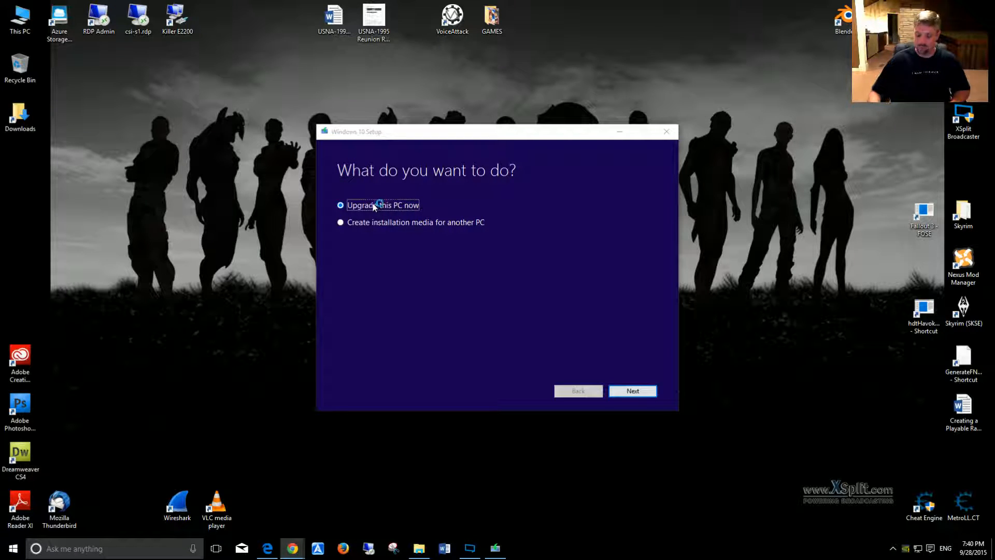
Step: Choose to create installation media for another PC, using English (United States), Windows 10 Pro and 64-bit (x64)
click(338, 226)
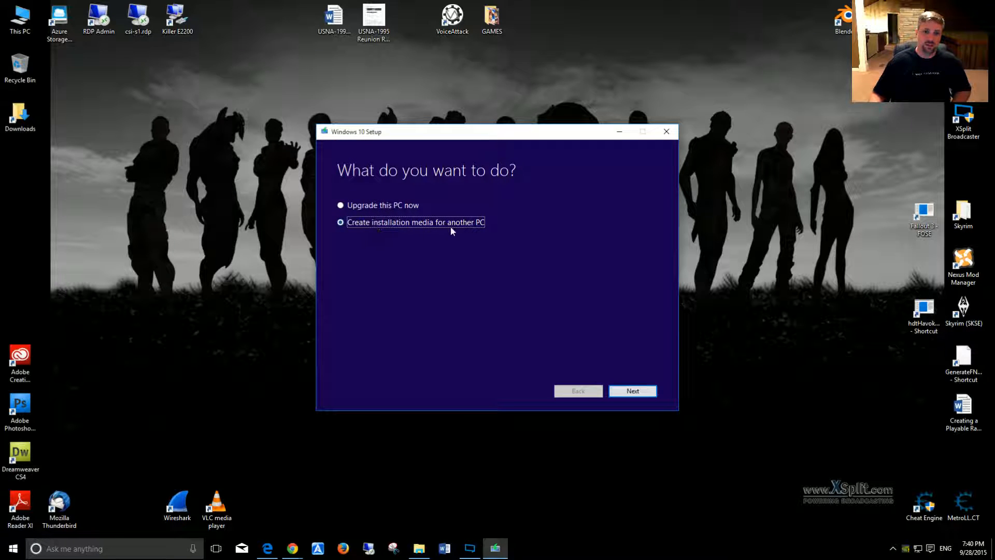
click(633, 391)
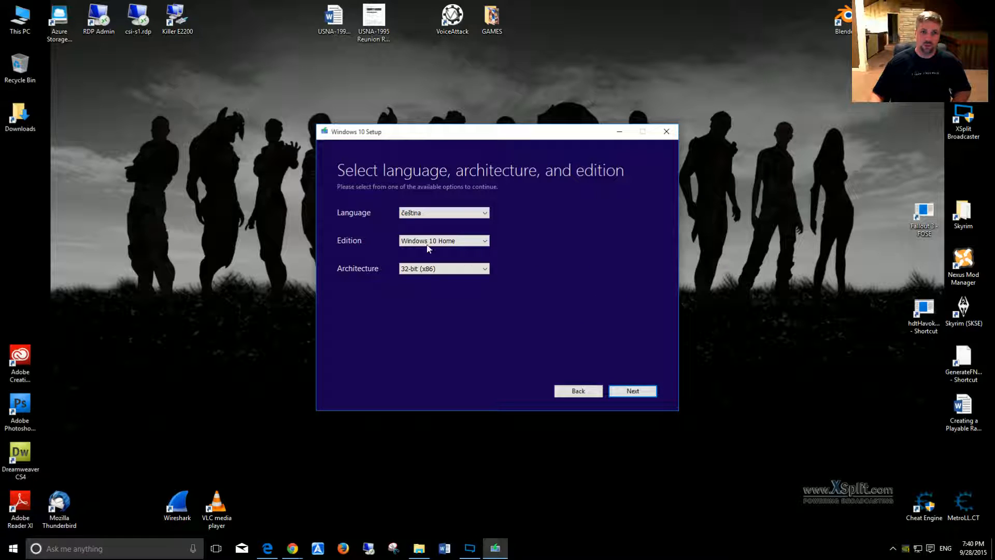
click(415, 214)
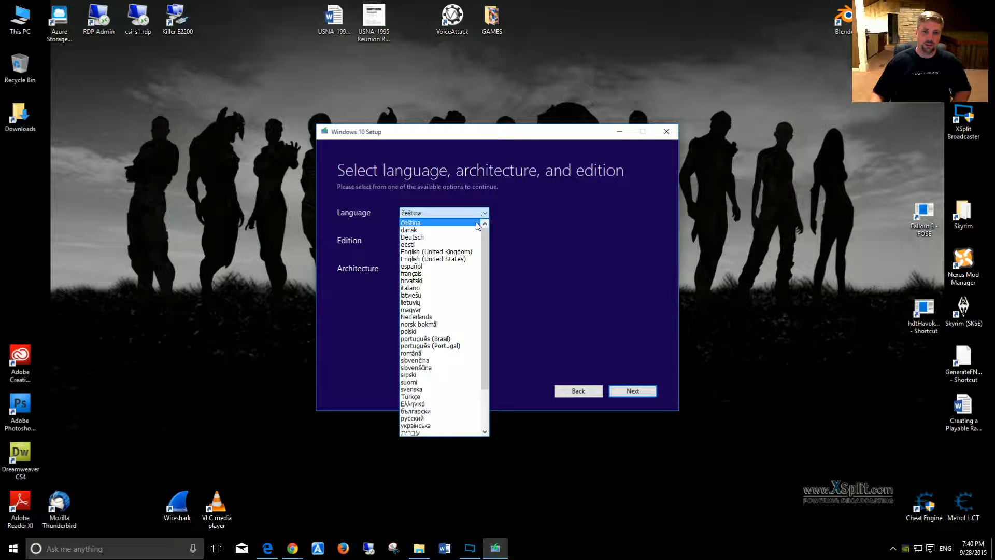
click(440, 259)
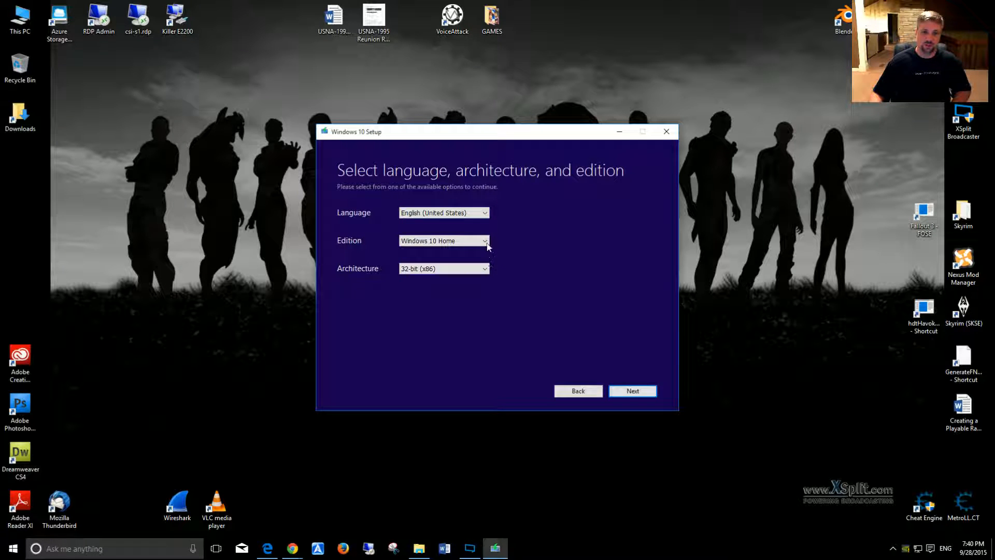
click(486, 241)
click(425, 272)
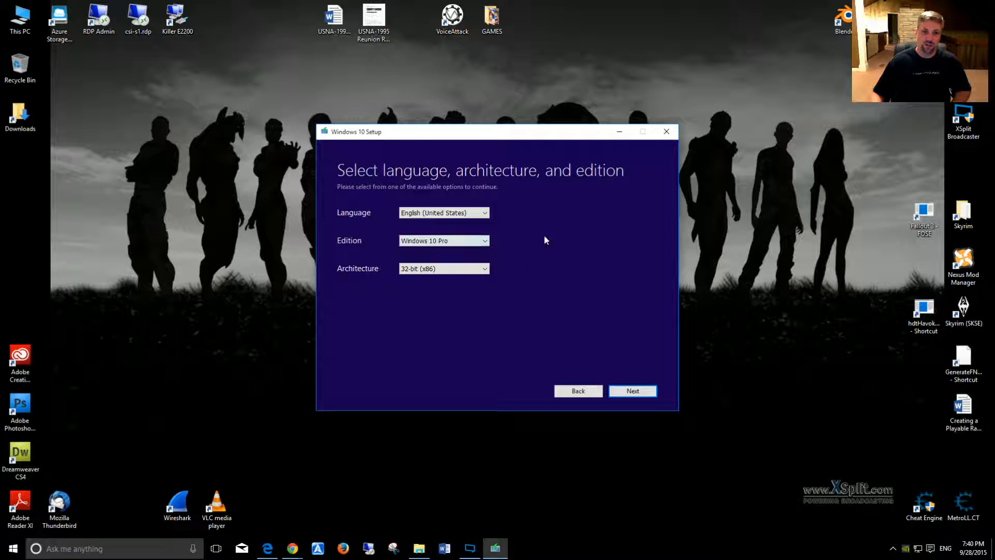
click(434, 269)
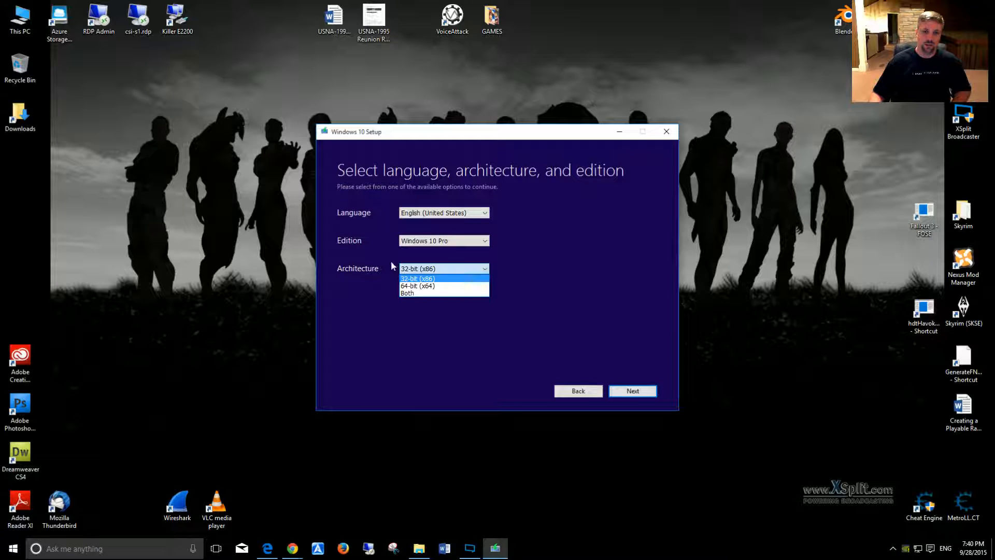
click(425, 286)
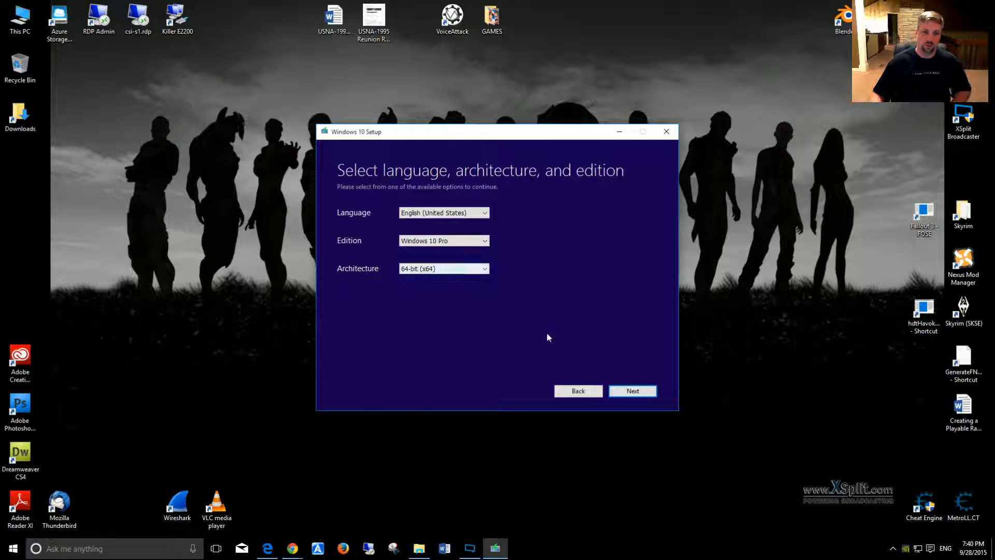
click(613, 388)
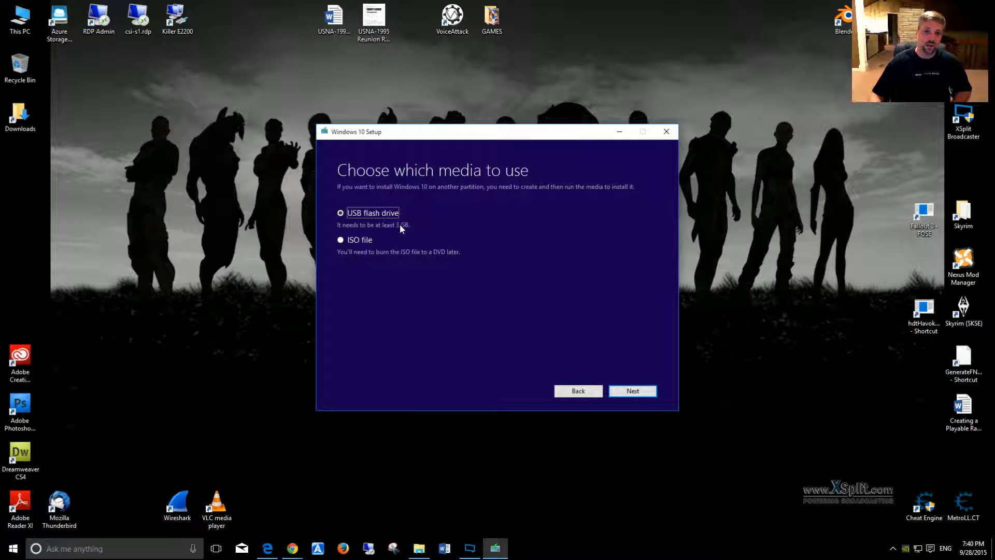
Step: Select ISO file as the media to use, cancel the save path selection and quit Windows 10 Setup
click(384, 213)
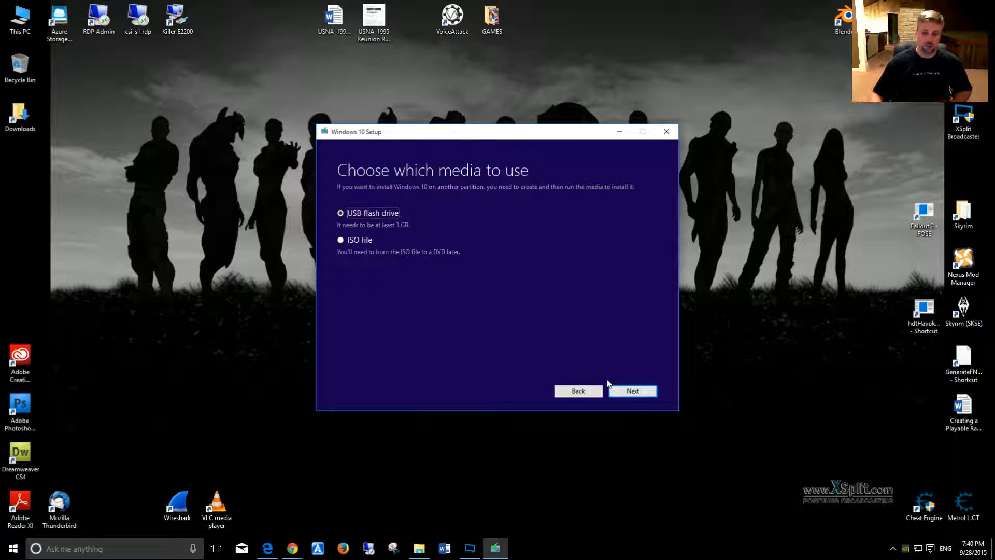
click(346, 240)
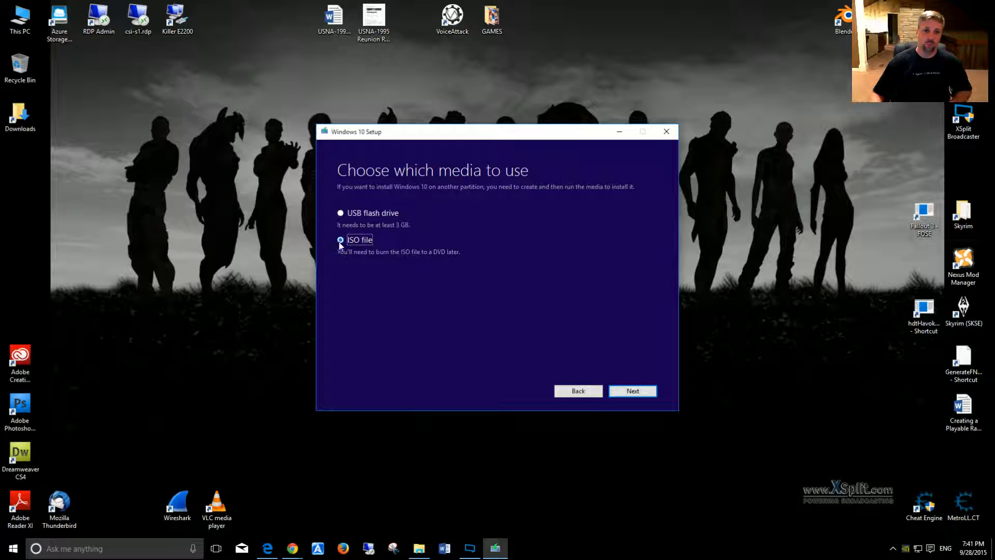
click(640, 394)
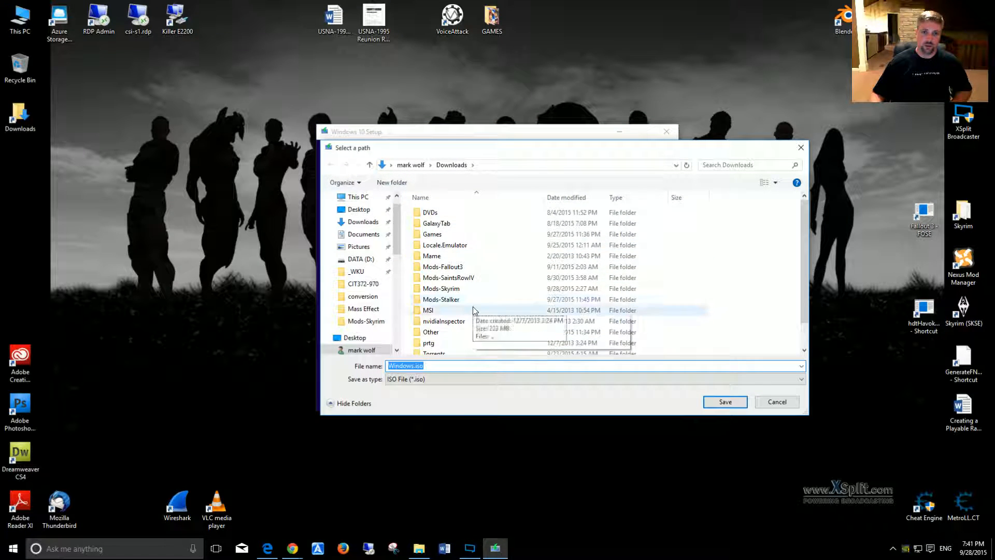
scroll(478, 295, down, 1)
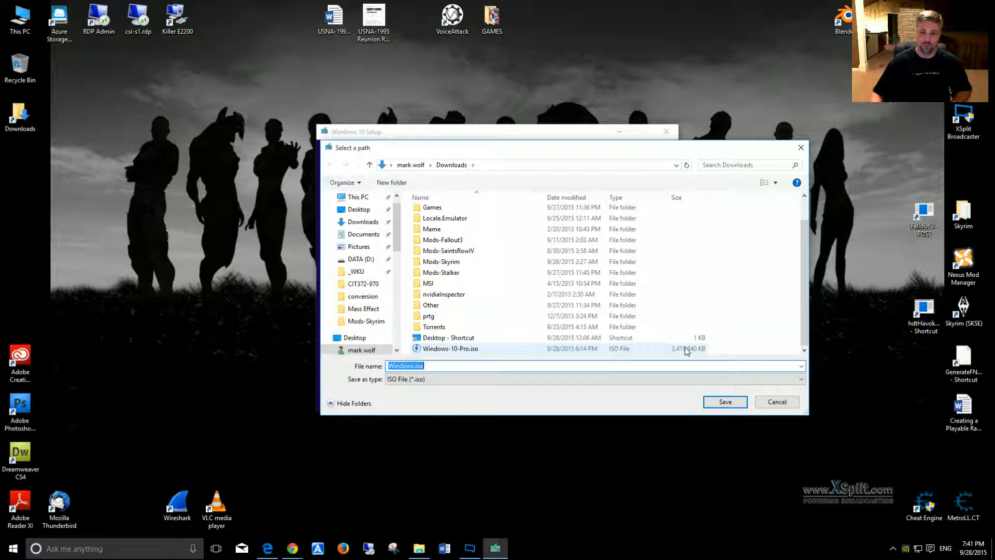
click(765, 405)
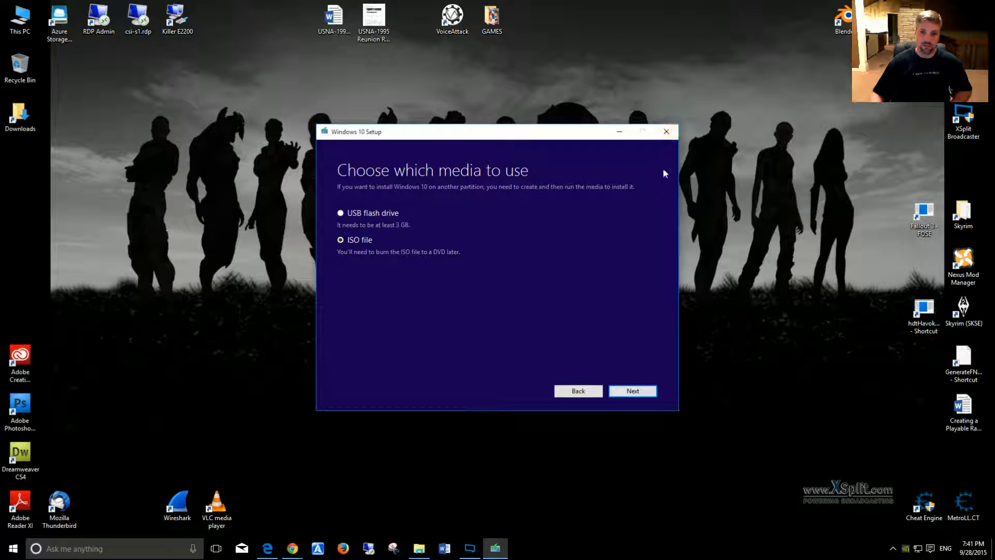
click(666, 131)
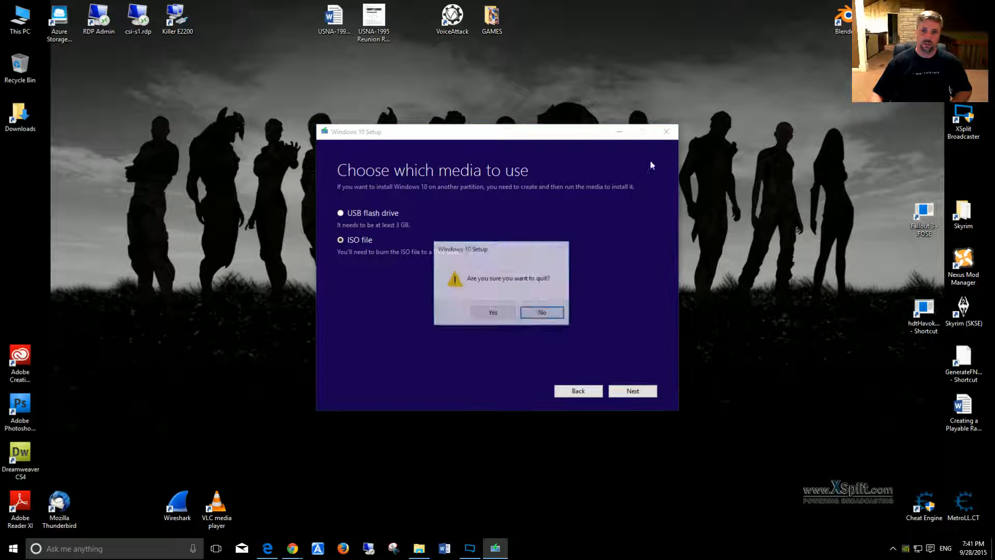
click(499, 311)
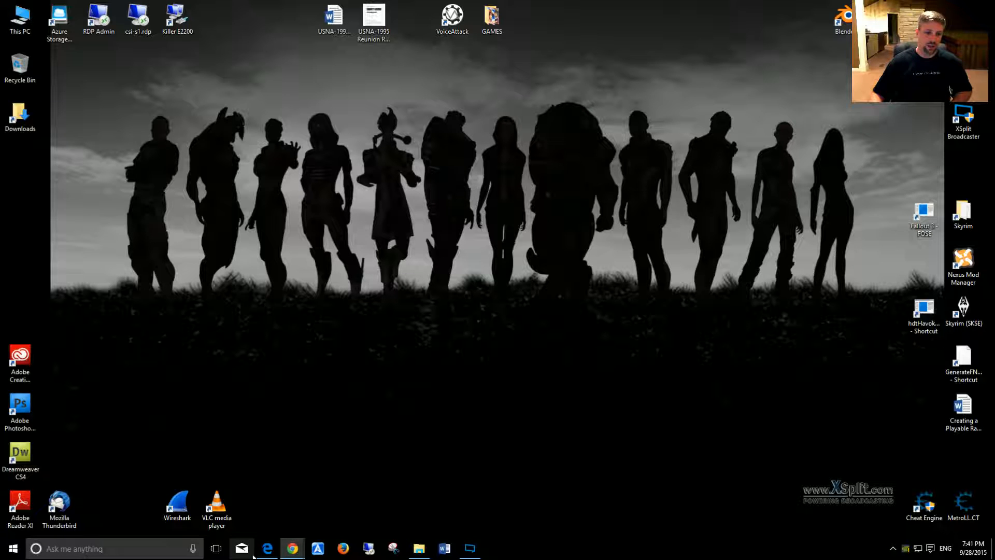
click(270, 552)
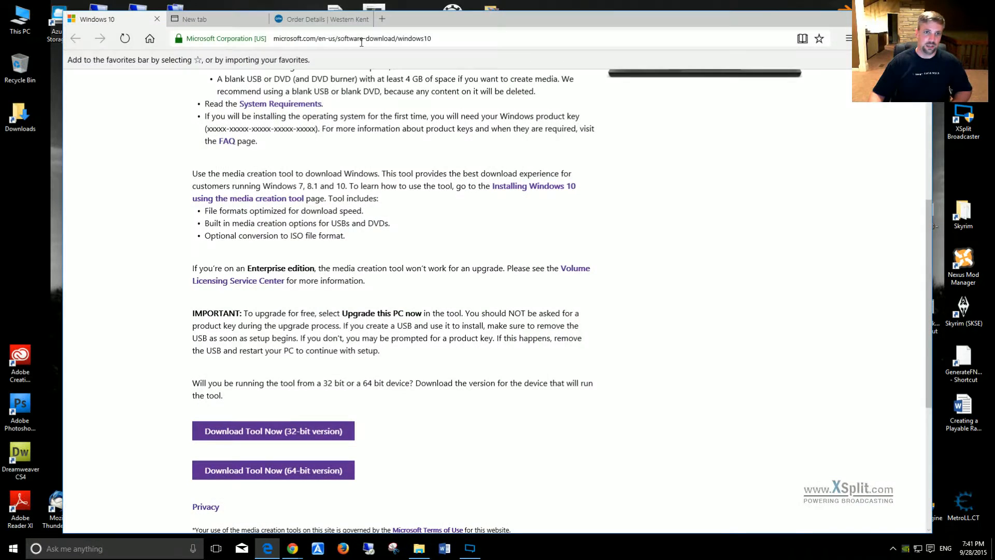
click(230, 20)
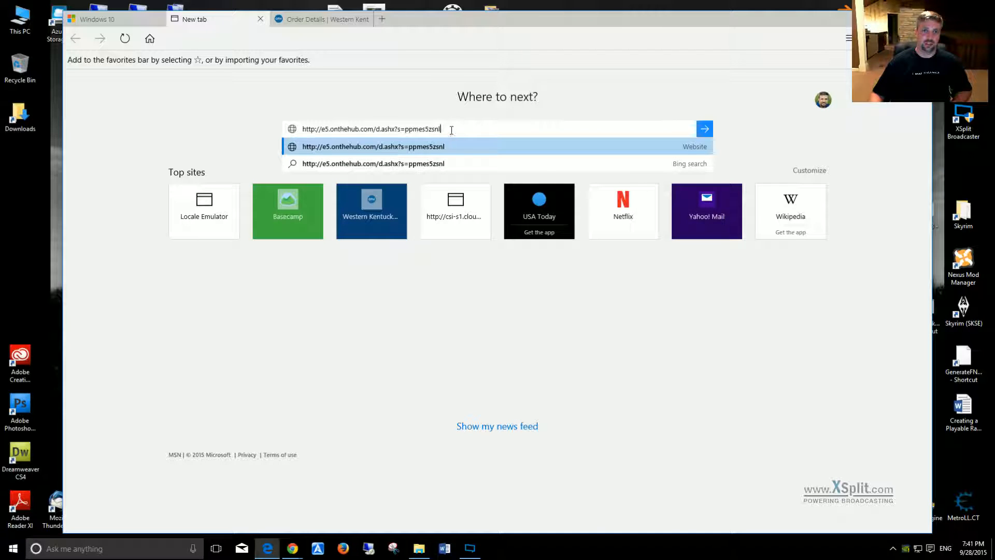
drag(451, 130, 385, 130)
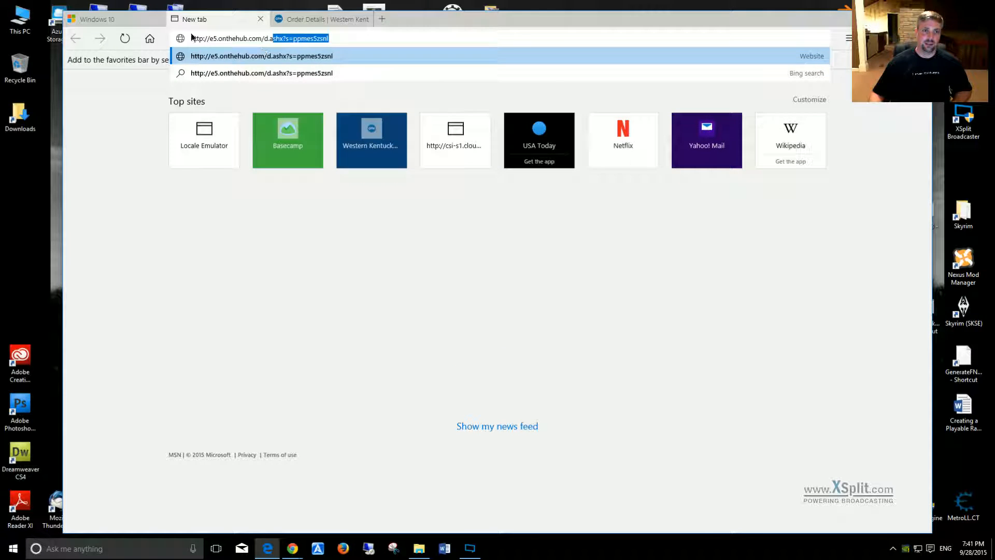
click(231, 29)
drag(330, 37, 216, 40)
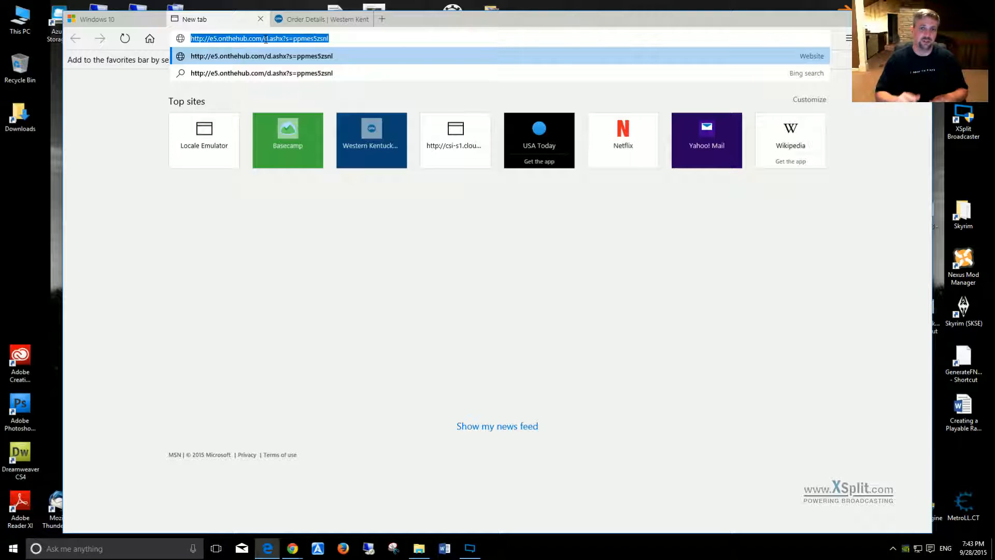
click(337, 41)
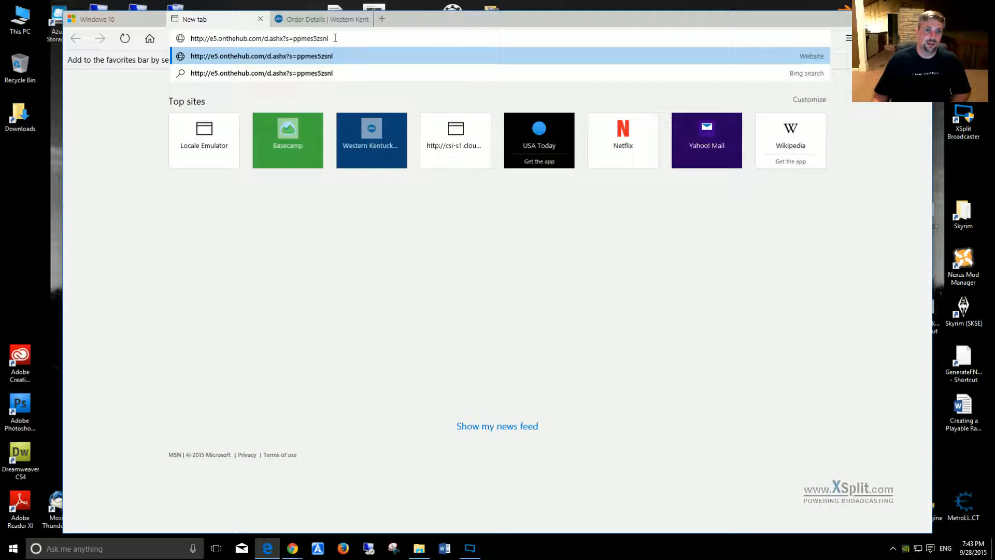
drag(335, 38, 195, 36)
click(348, 38)
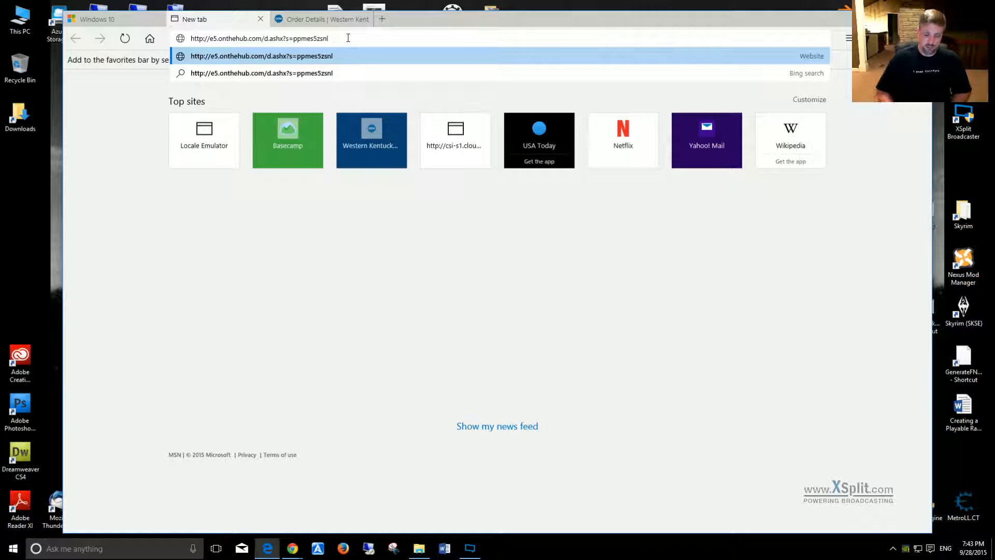
key(Return)
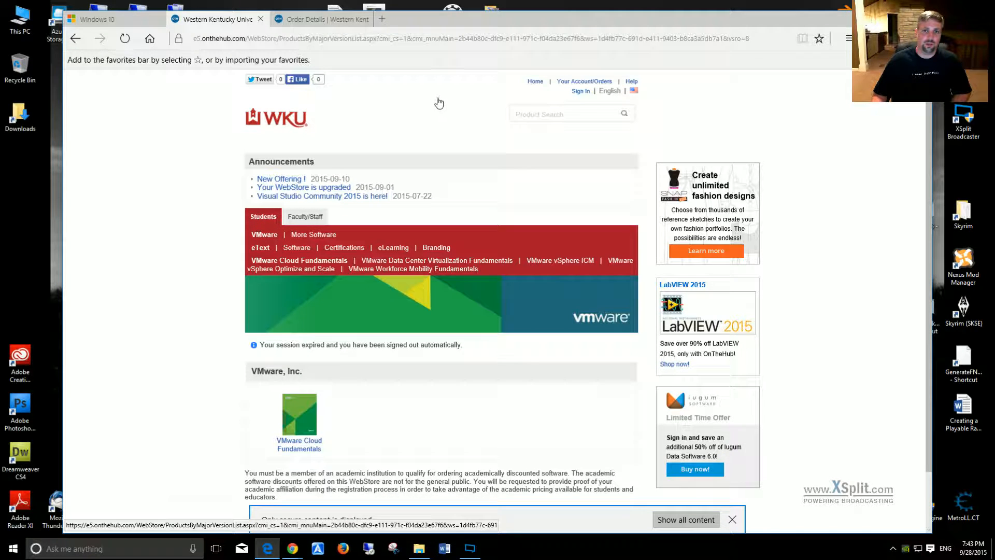
Step: Sign in to the WKU webstore with the account's e-mail username and password
click(583, 94)
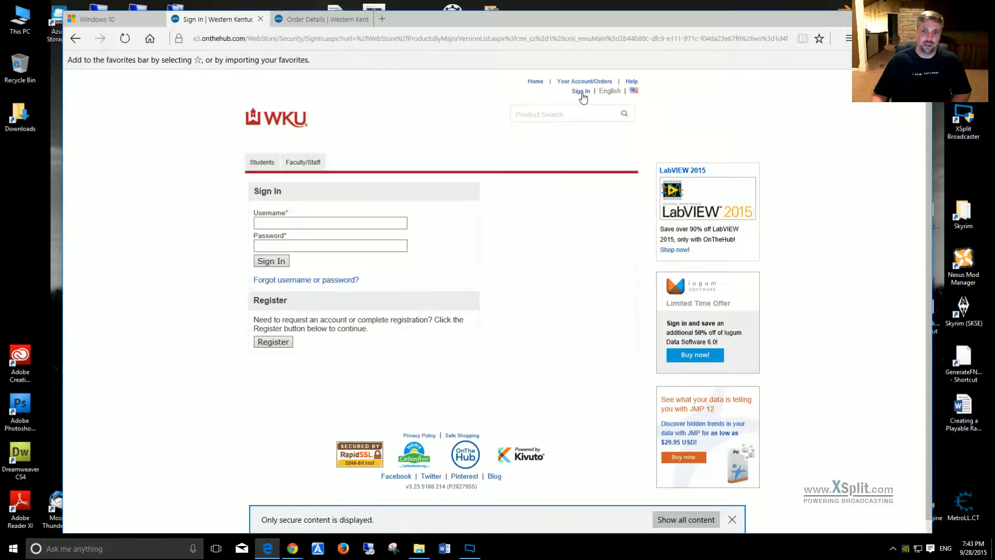
click(323, 221)
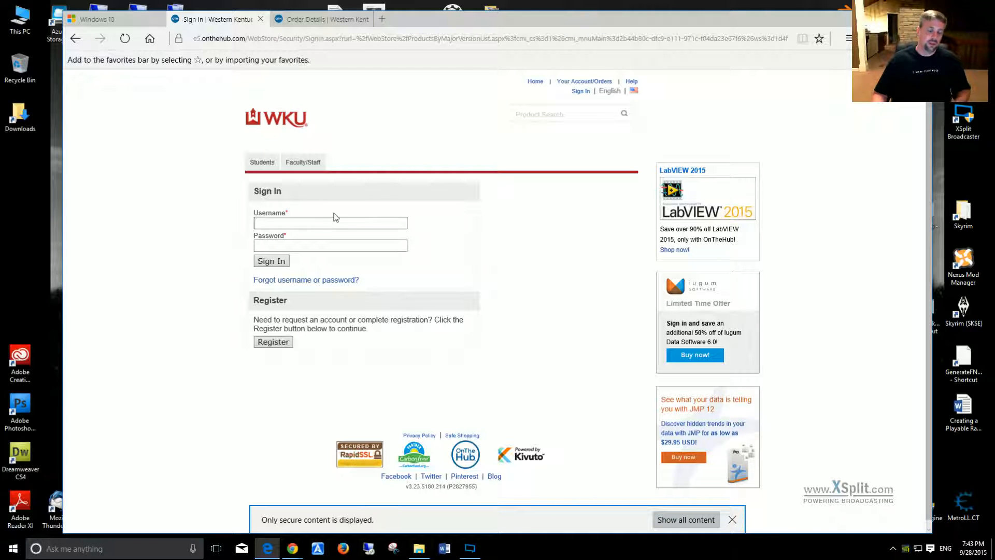
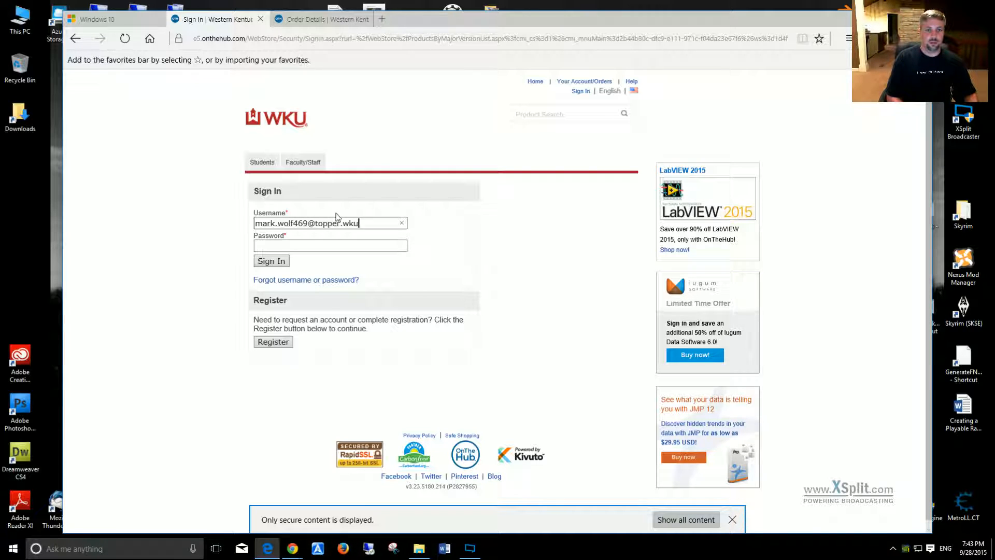
key(Tab)
text(****)
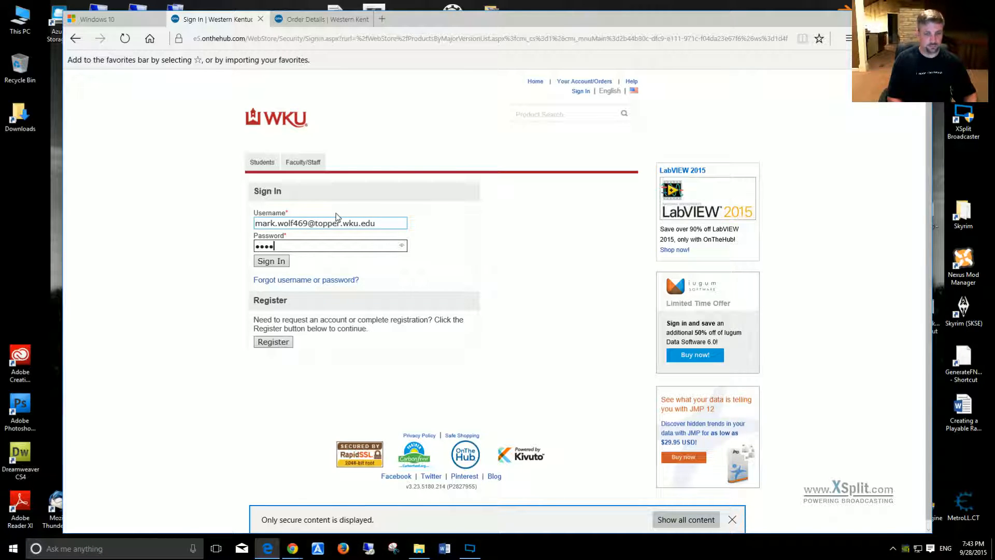
text(*******)
key(Return)
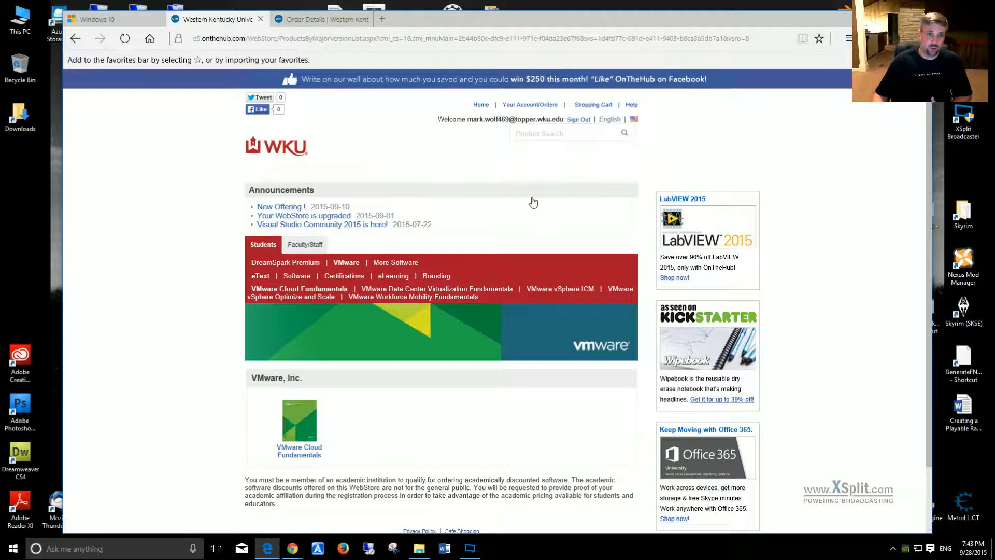
Step: Open the VMware Workstation 12 product page from the Software section of the students' VMware offerings
click(347, 264)
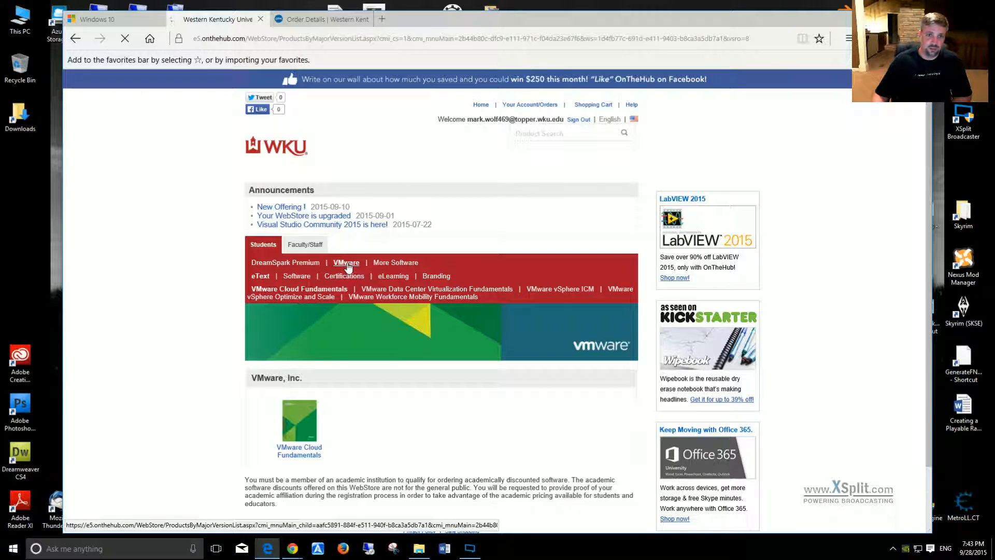
scroll(424, 286, down, 2)
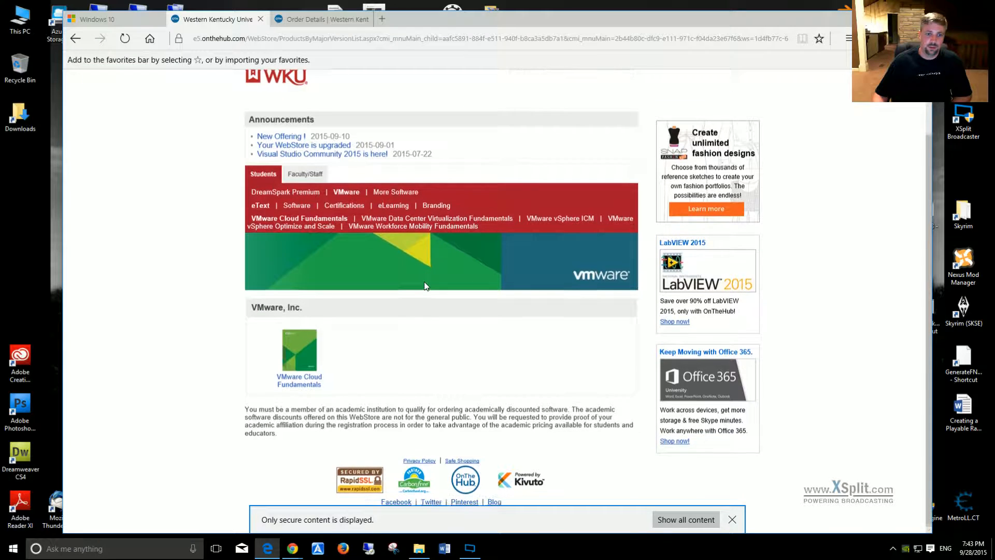
scroll(313, 407, up, 2)
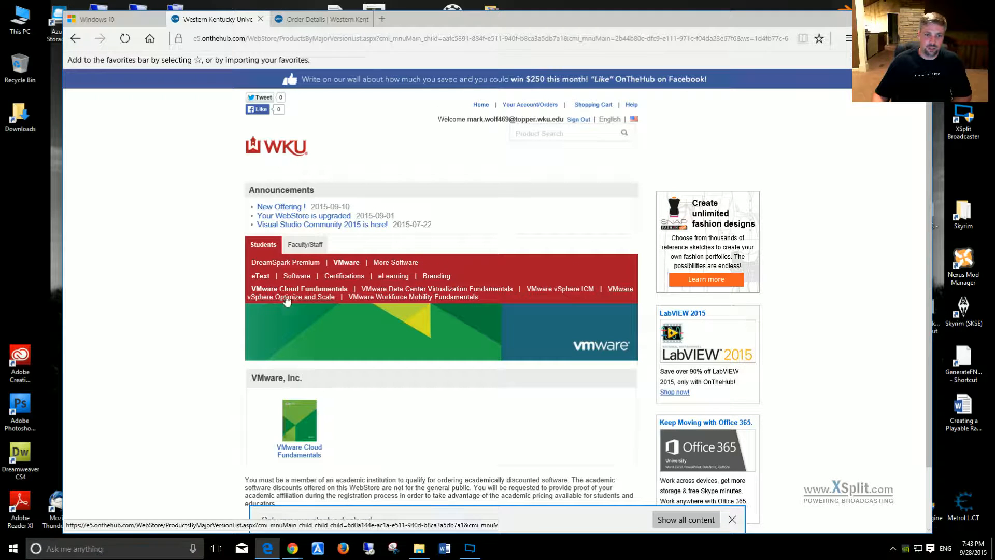
click(299, 278)
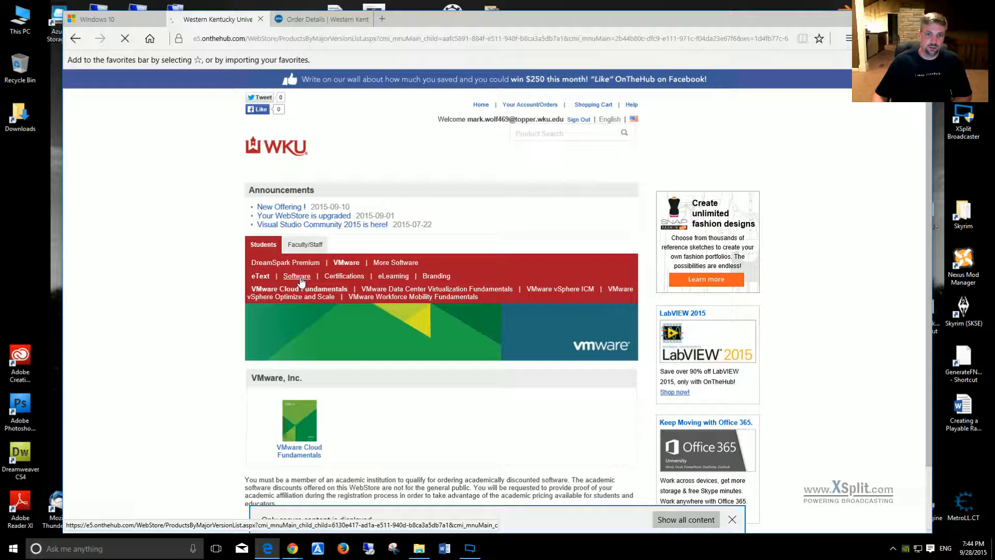
scroll(362, 303, down, 3)
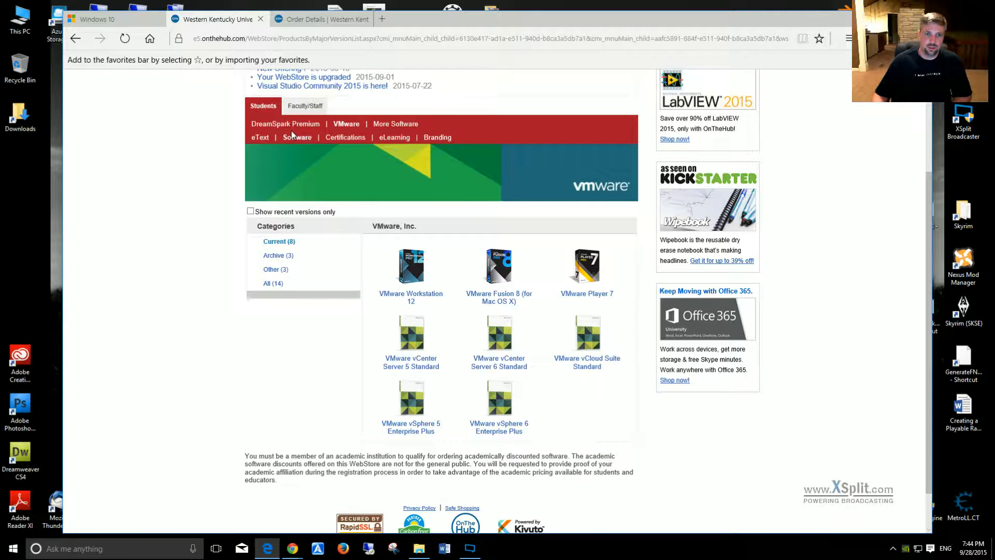
click(412, 269)
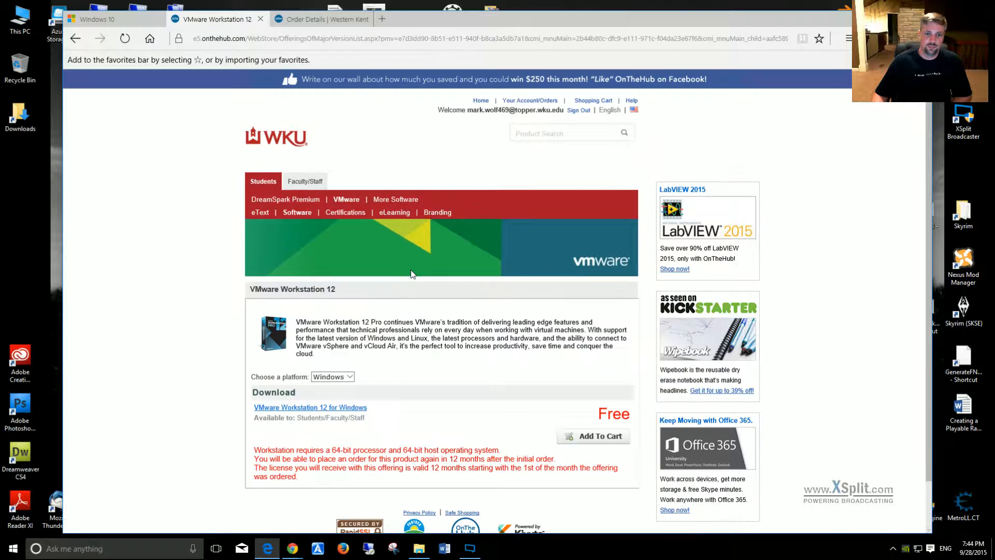
Step: Review the platform choices for VMware Workstation 12 and leave Windows selected
scroll(412, 274, down, 2)
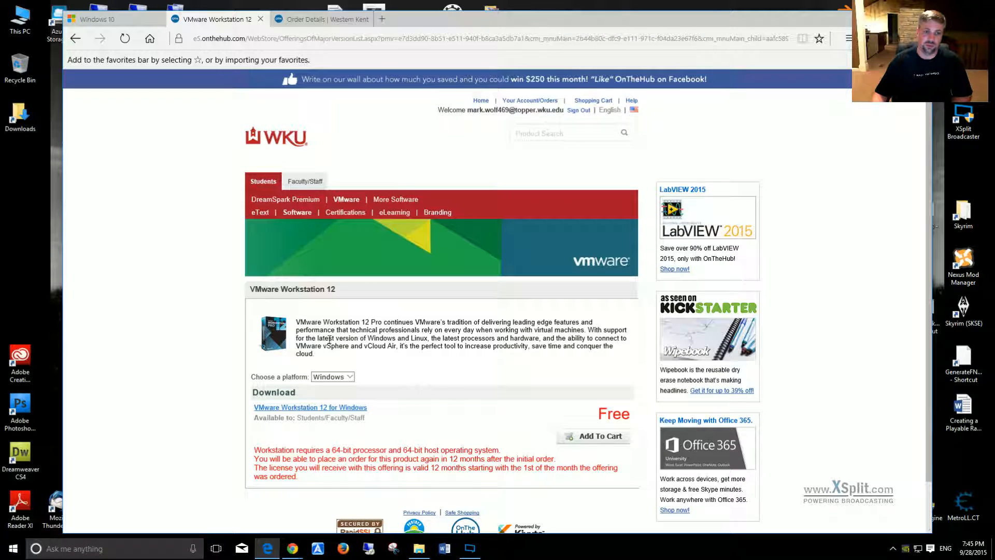
click(331, 377)
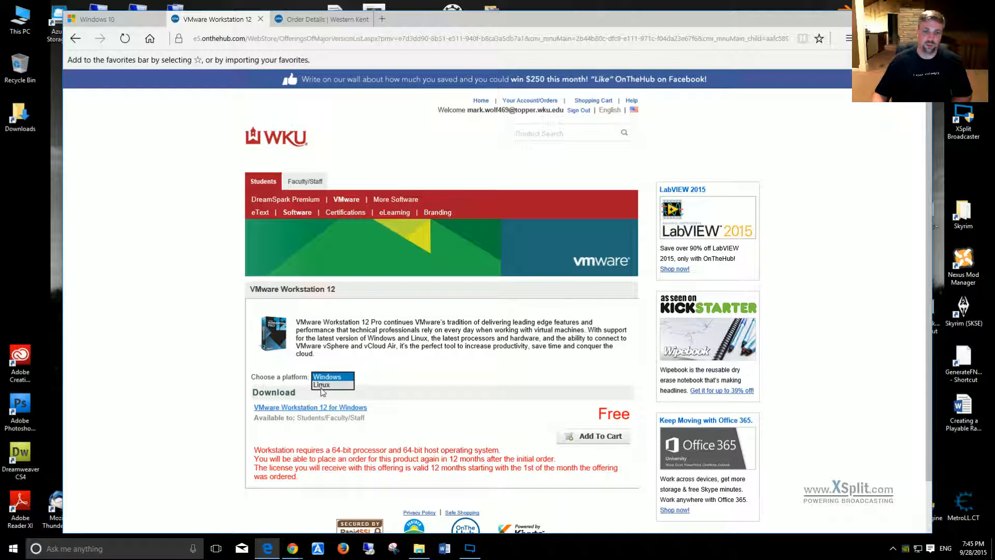
click(424, 374)
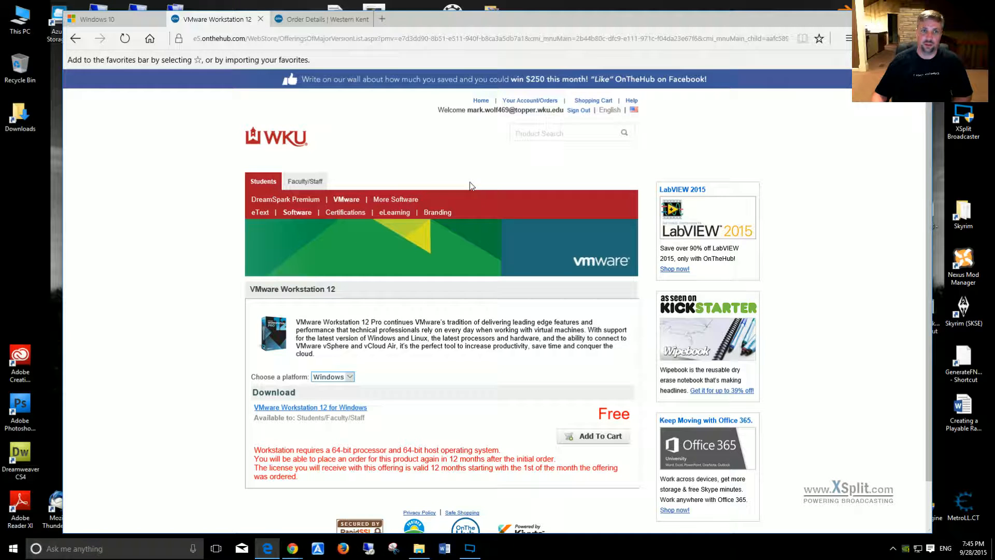
Step: Close the VMware Workstation 12 tab, copy the product key from the order details page and minimize the browser
click(261, 20)
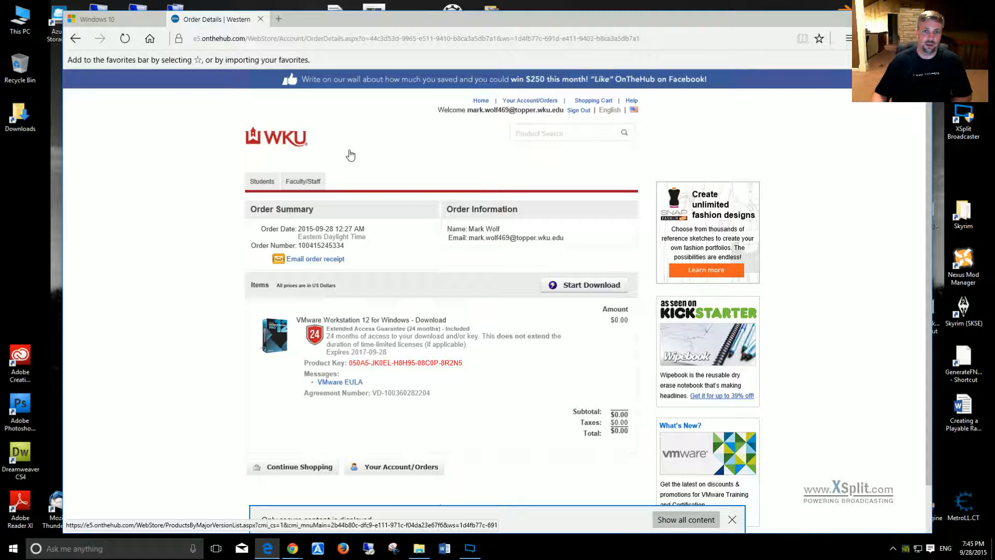
scroll(215, 333, down, 1)
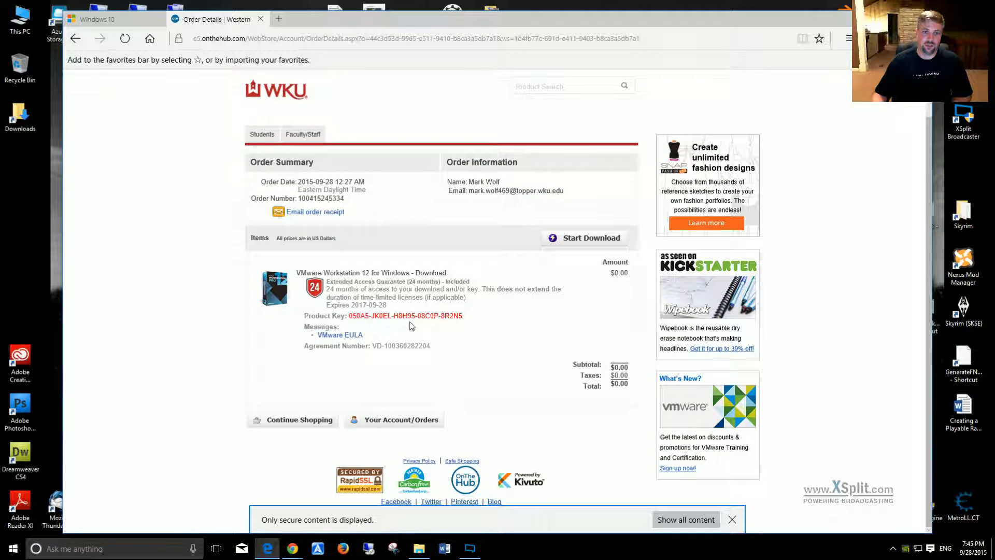
drag(464, 316, 349, 315)
right_click(371, 320)
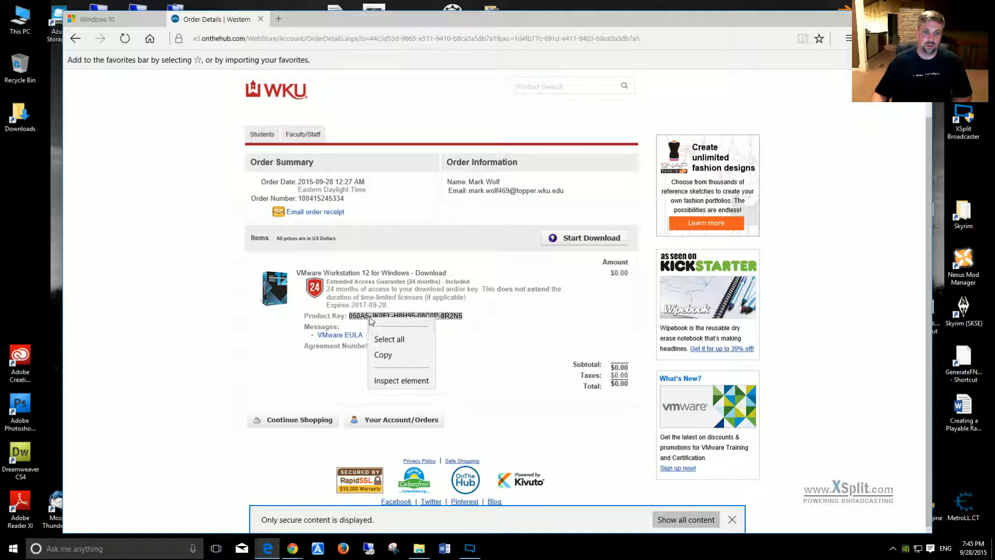
click(389, 373)
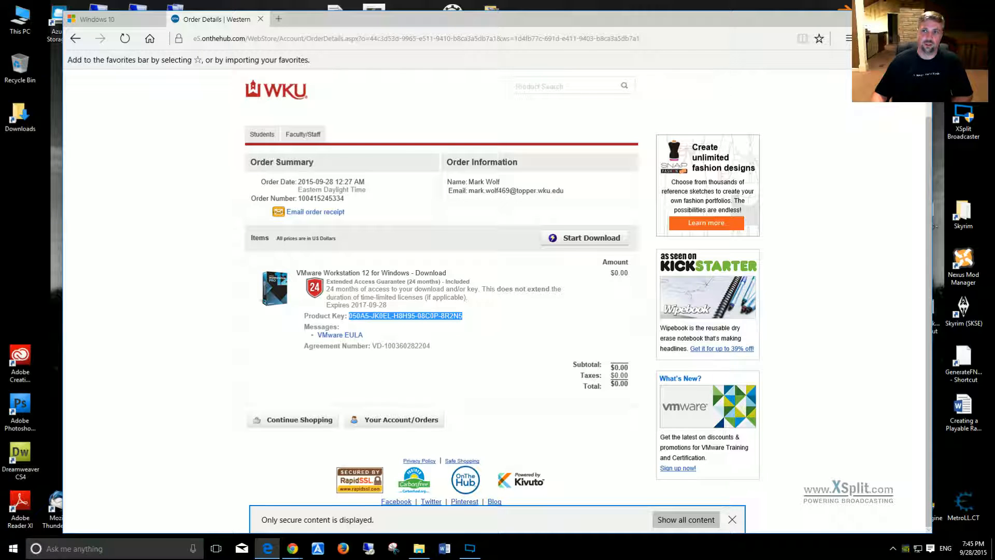
click(872, 19)
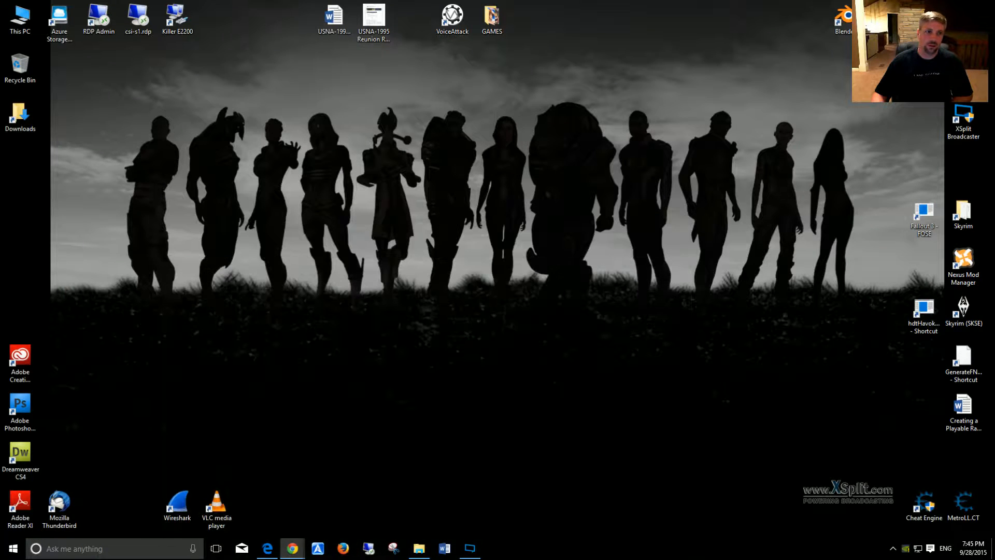
Step: Run VMware-workstation-full-12.0.0-2985596.exe from the Downloads folder, allow it to make changes, and minimize the folder window
double_click(20, 116)
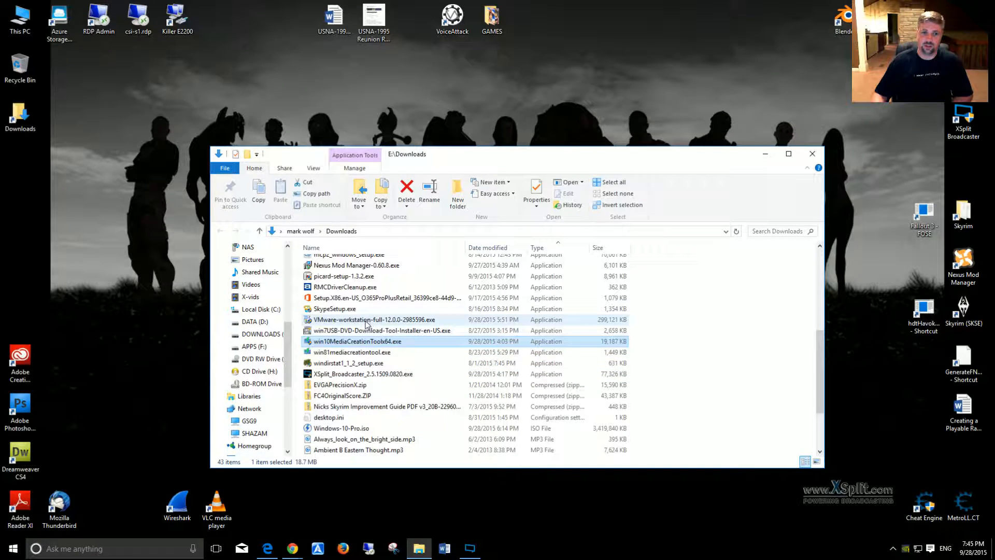
double_click(370, 320)
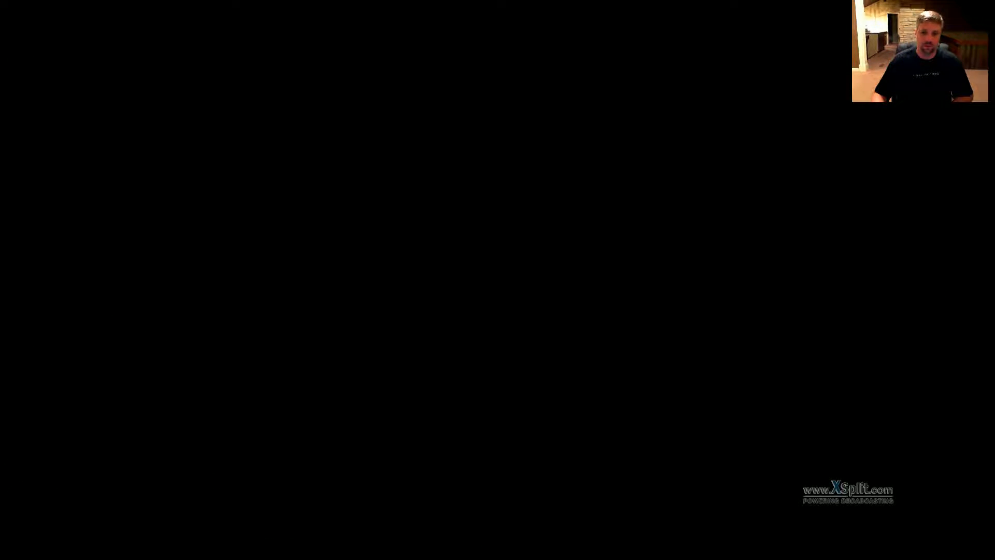
click(557, 309)
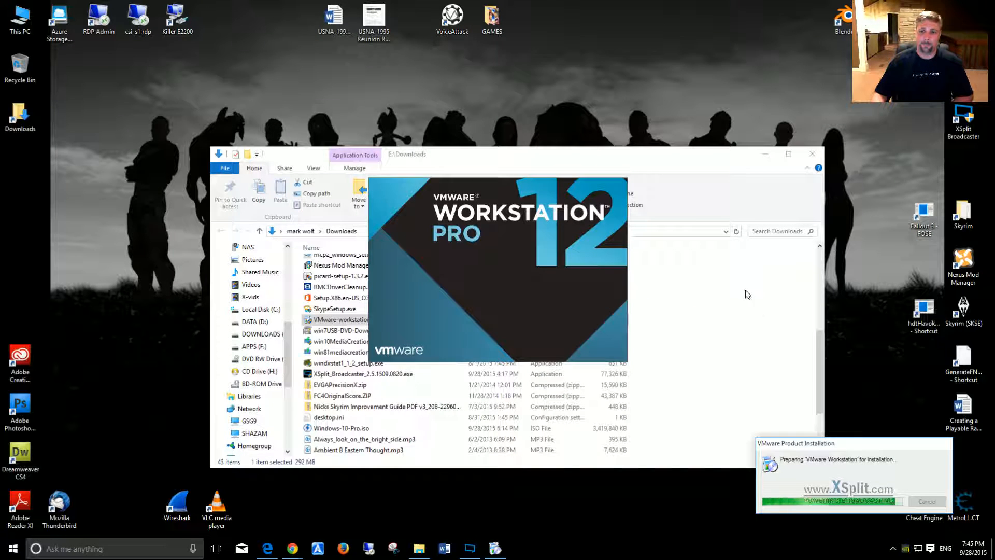
click(765, 154)
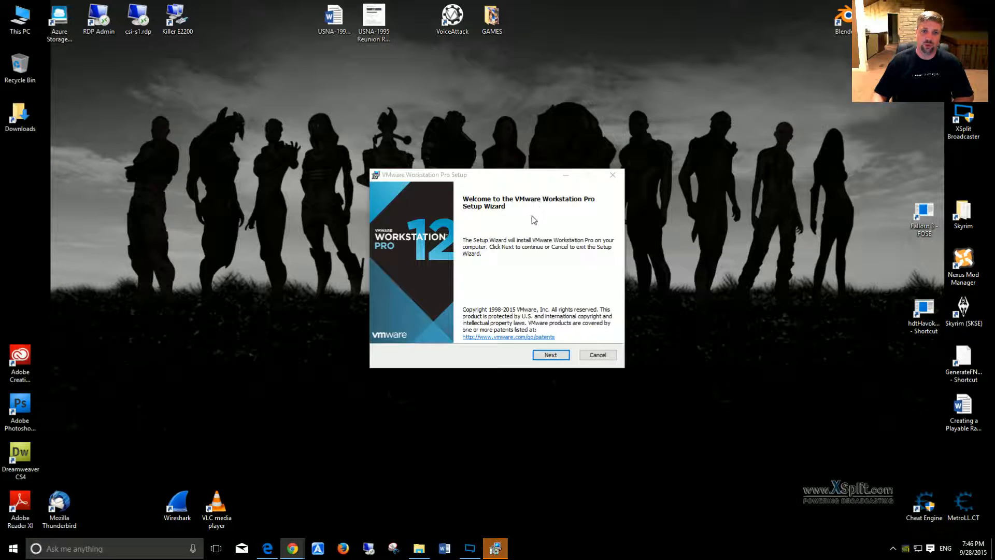
Step: Start the VMware Workstation Pro setup wizard and accept the terms of the end-user license agreement
click(560, 355)
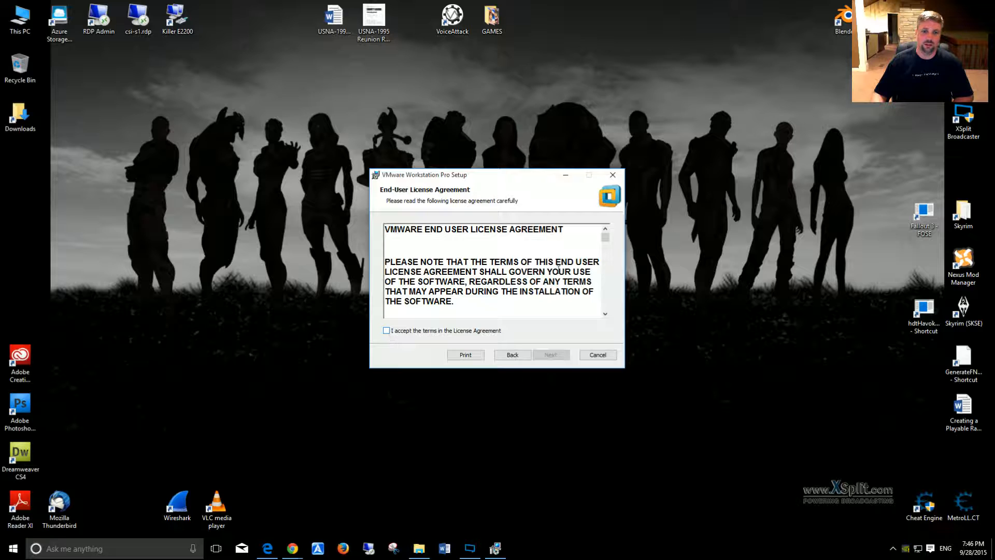
drag(605, 237, 628, 314)
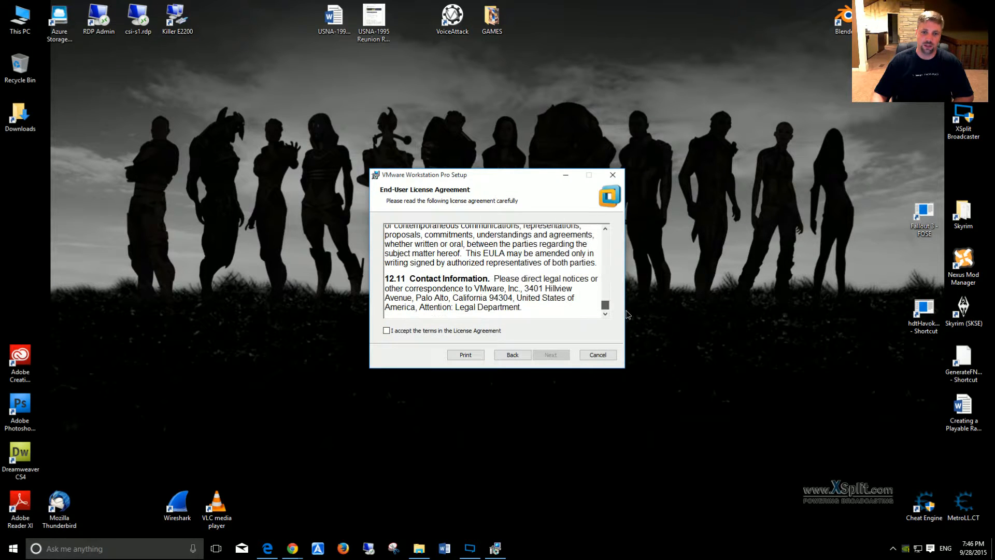
click(392, 332)
click(551, 354)
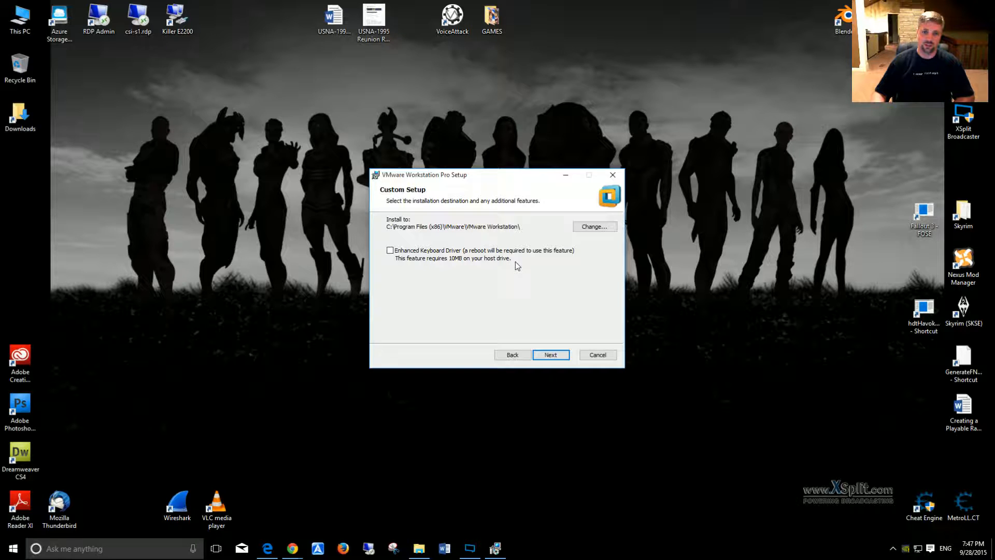
Step: Keep the default install folder without the Enhanced Keyboard Driver, and turn off Help improve VMware Workstation Pro
click(549, 355)
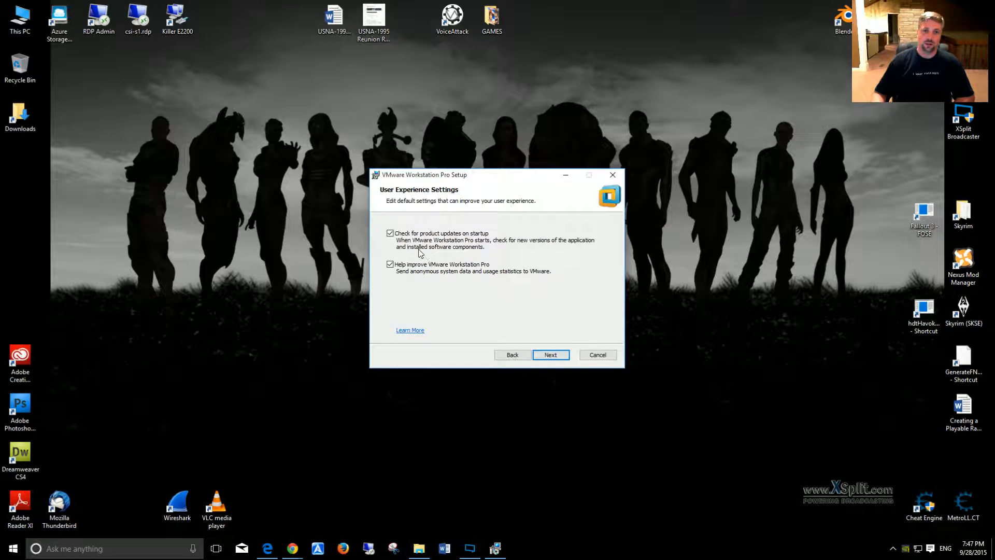
click(513, 355)
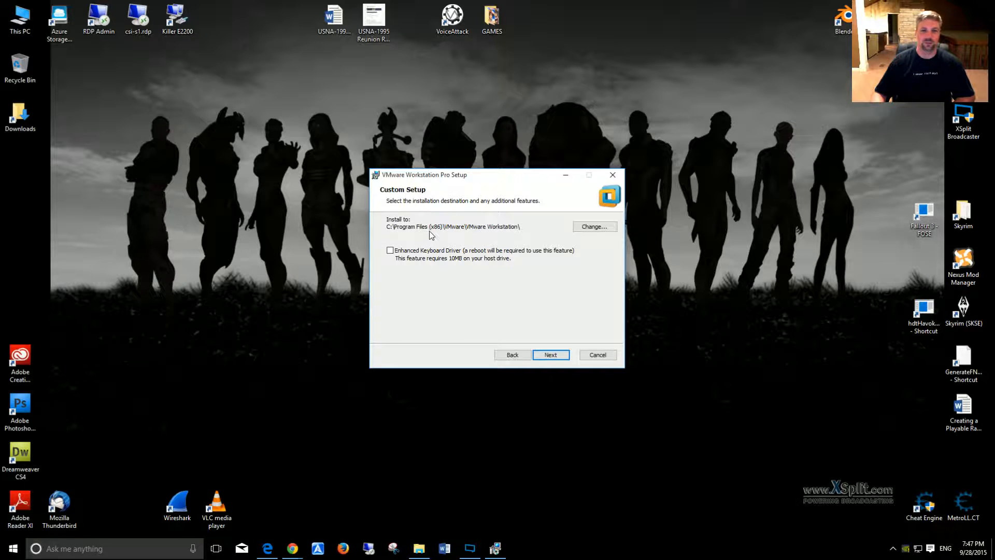
click(561, 359)
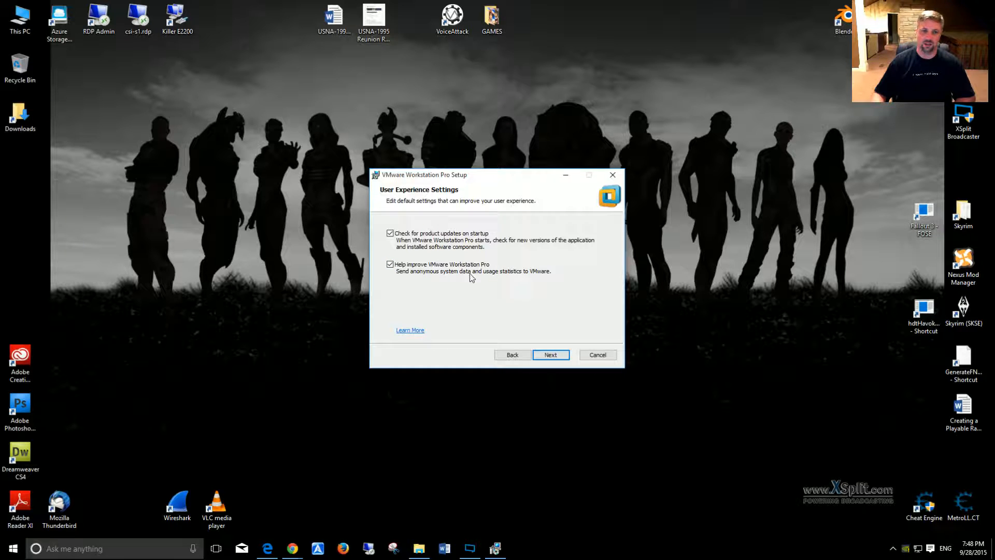
click(389, 265)
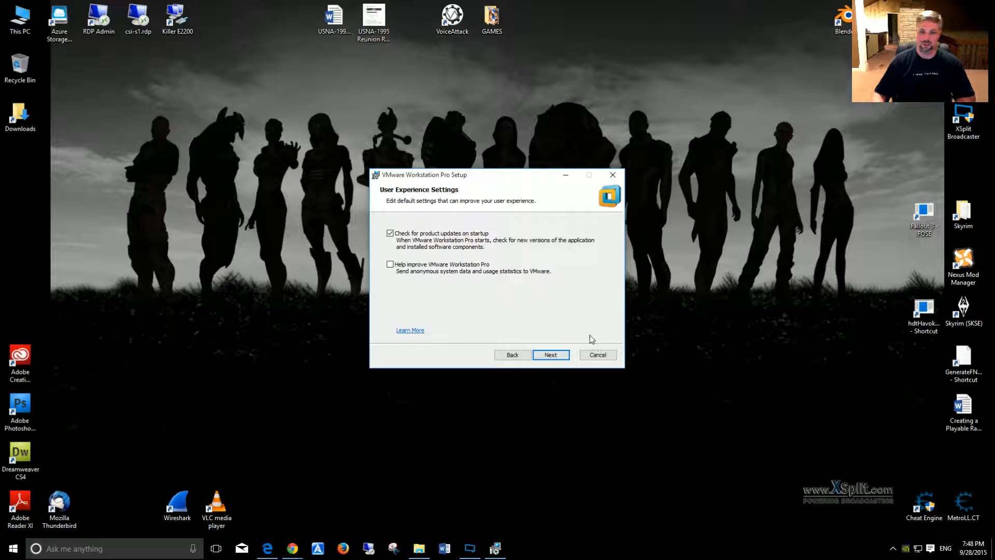
click(561, 357)
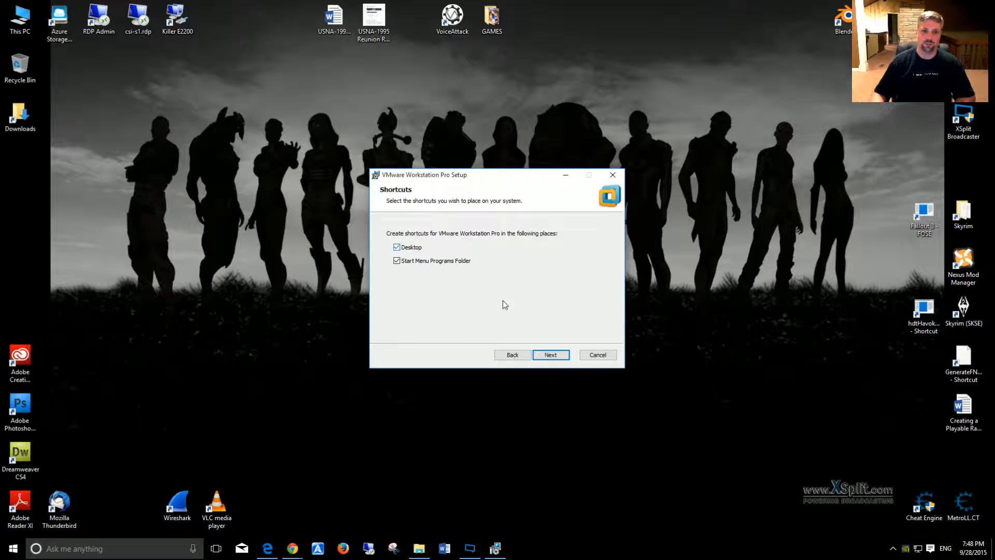
Step: Keep both the Desktop and Start Menu Programs Folder shortcuts and install VMware Workstation Pro
click(553, 359)
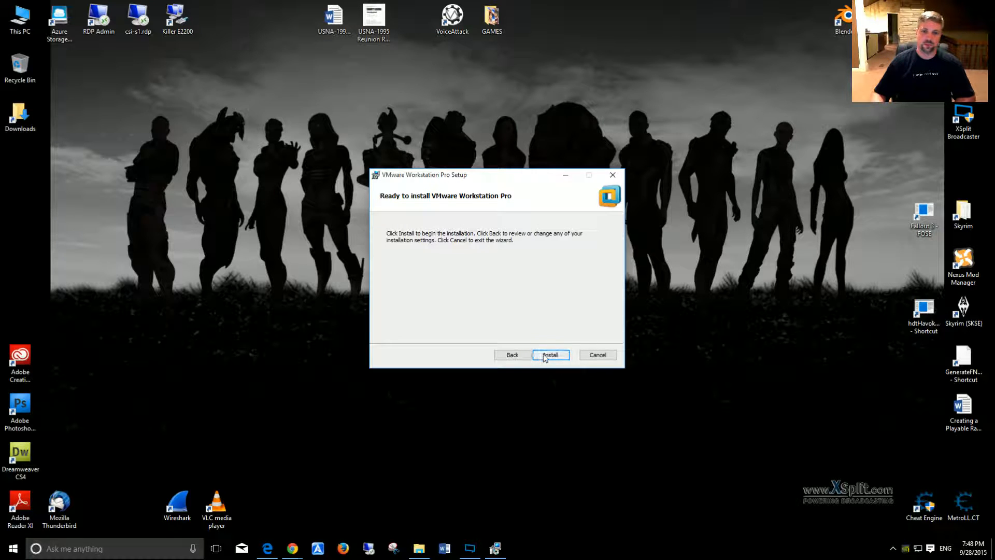
click(551, 356)
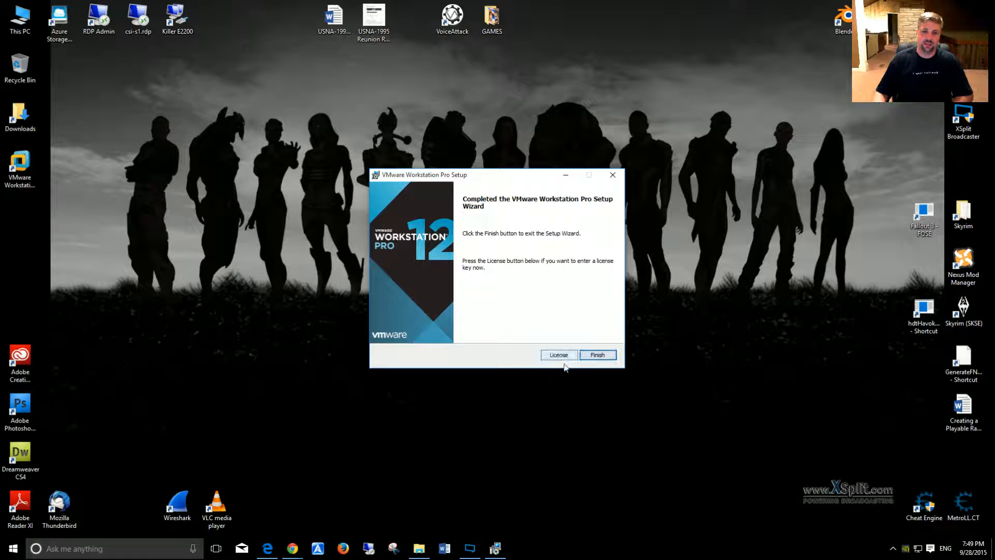
Step: Check the product key on the WKU order page, enter it as the VMware Workstation Pro license key, and finish the setup wizard
click(267, 548)
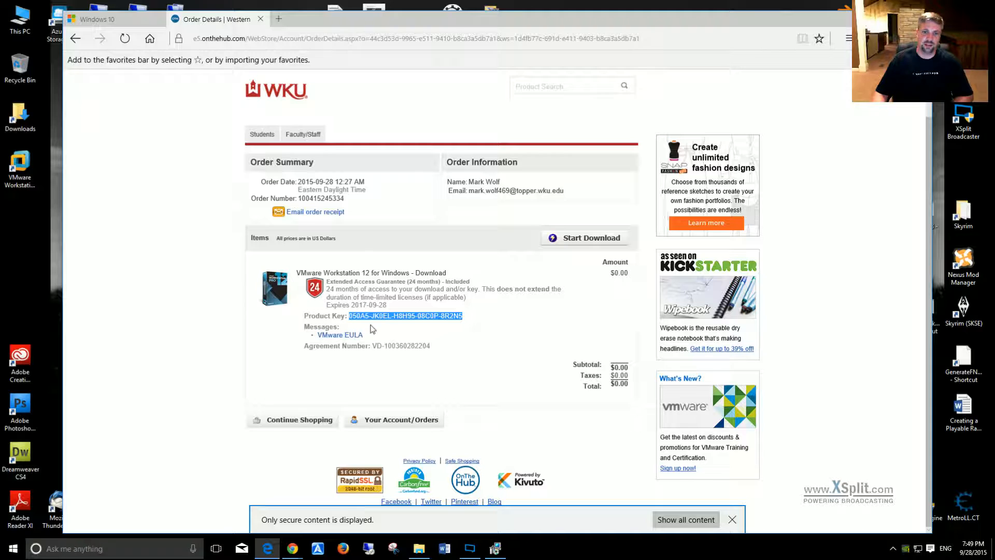
click(872, 19)
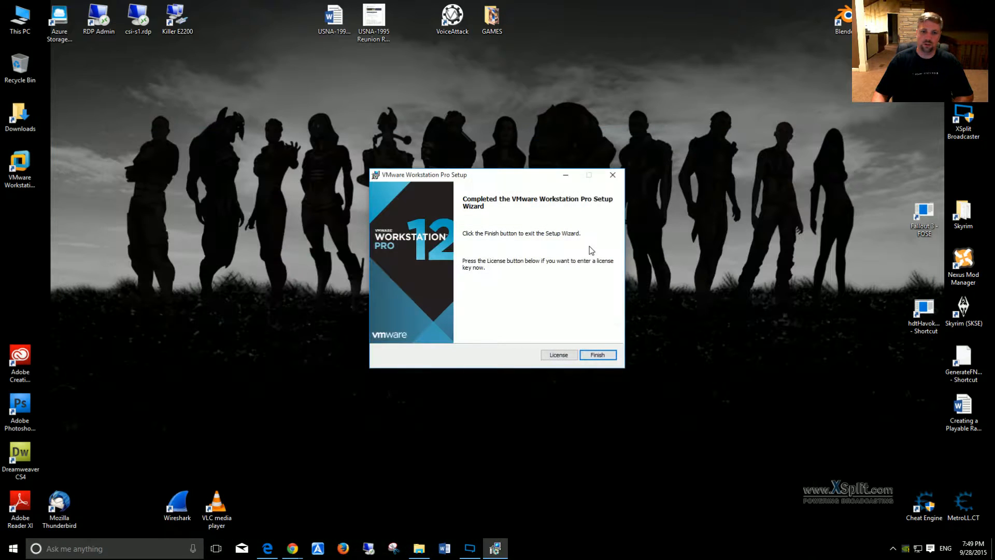
click(569, 352)
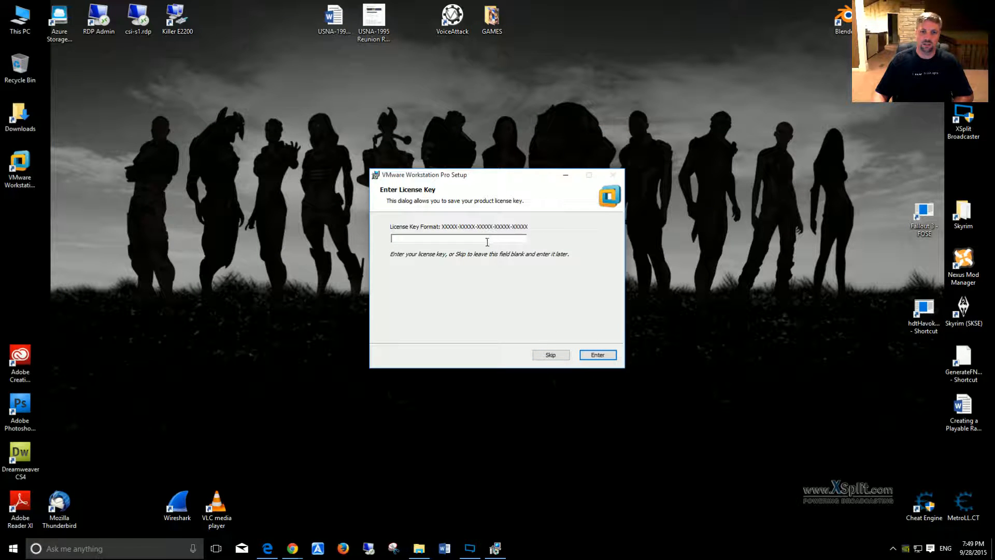
click(487, 237)
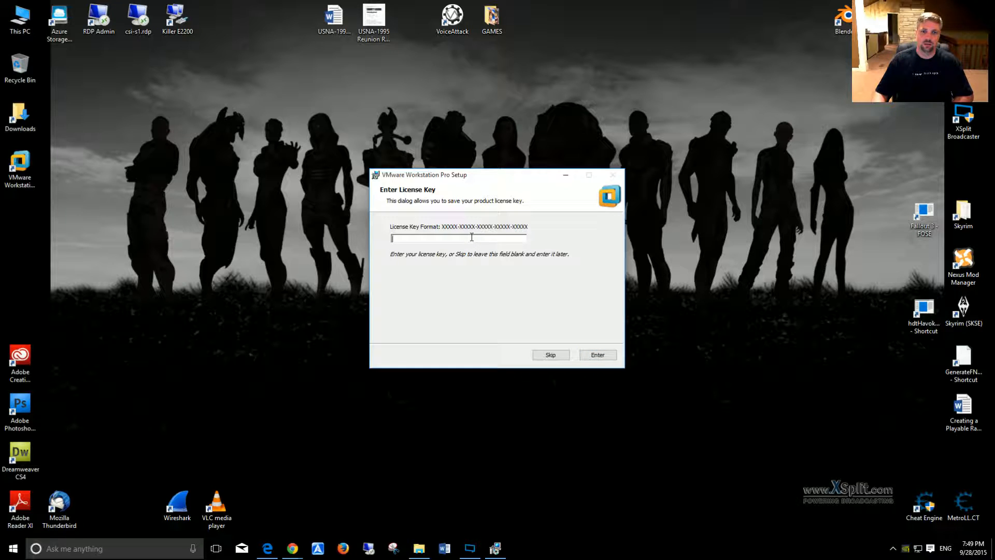
key(ctrl+v)
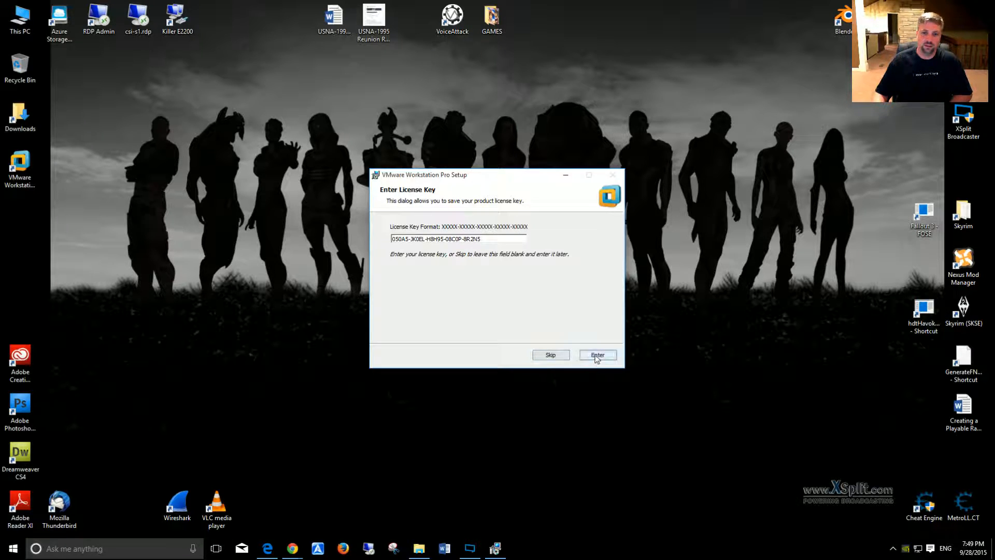
click(552, 357)
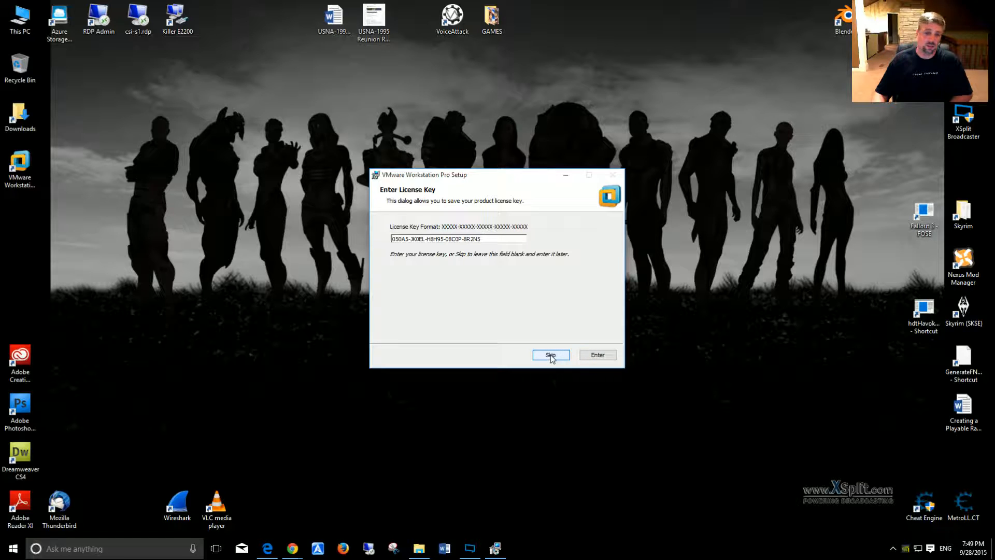
click(587, 356)
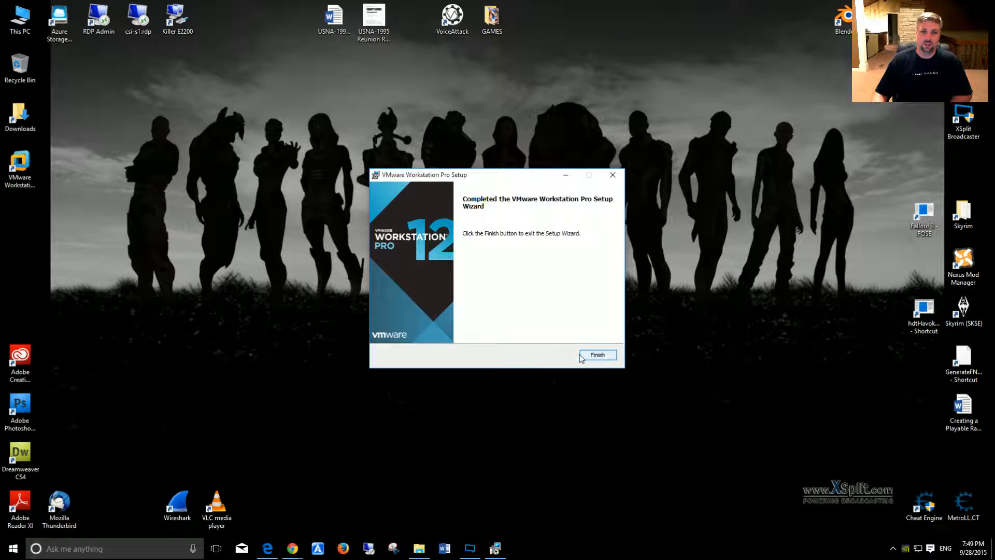
click(597, 356)
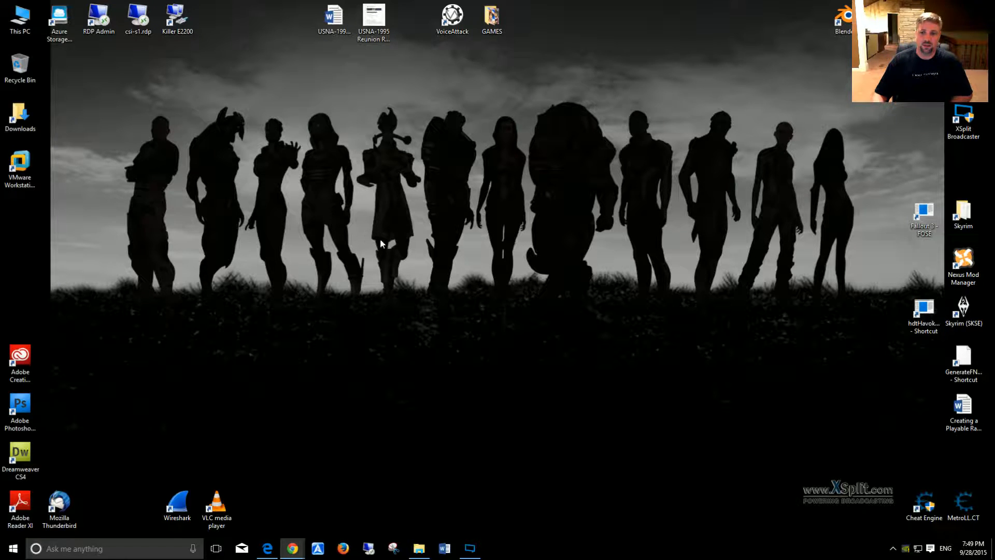
Step: Launch VMware Workstation Pro from the desktop and move its window slightly higher on the screen
click(22, 161)
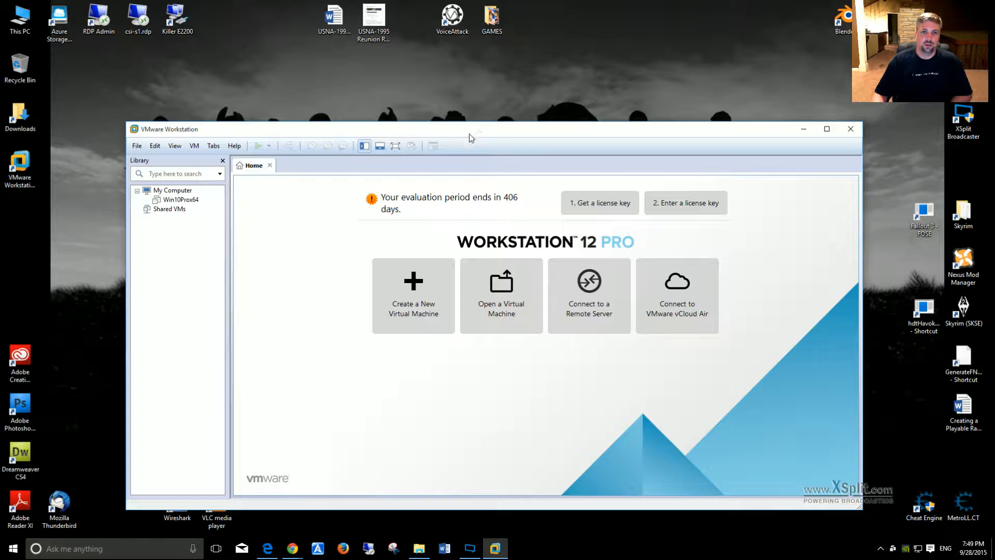
drag(471, 136, 463, 105)
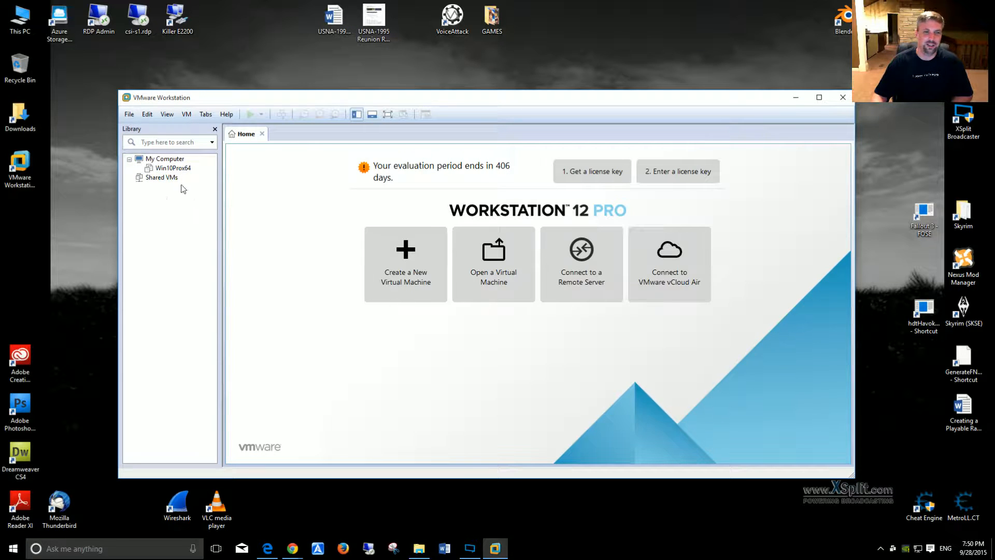
Step: Examine the Win10Prox64 virtual machine's summary and the My Computer list, and return to the Home page
click(167, 169)
click(167, 169)
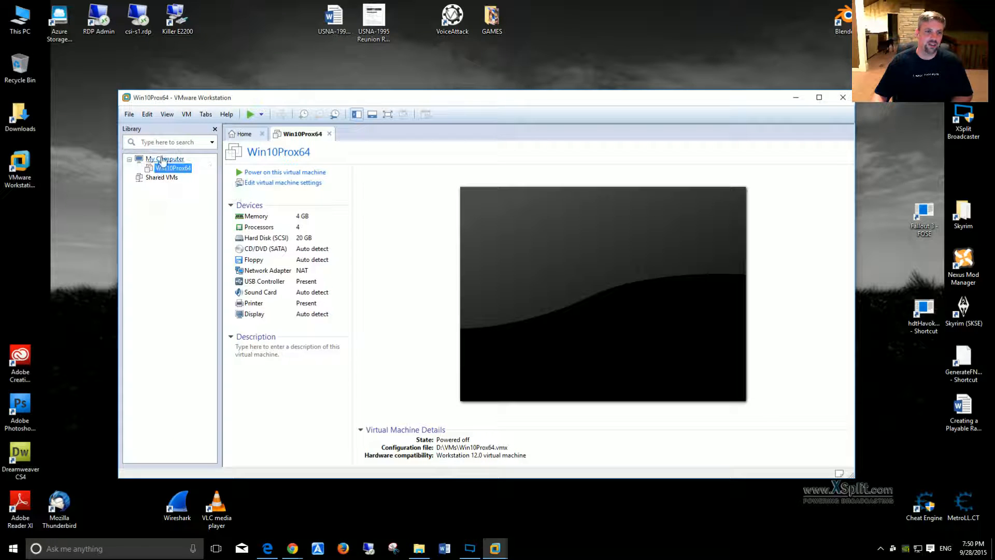
click(166, 161)
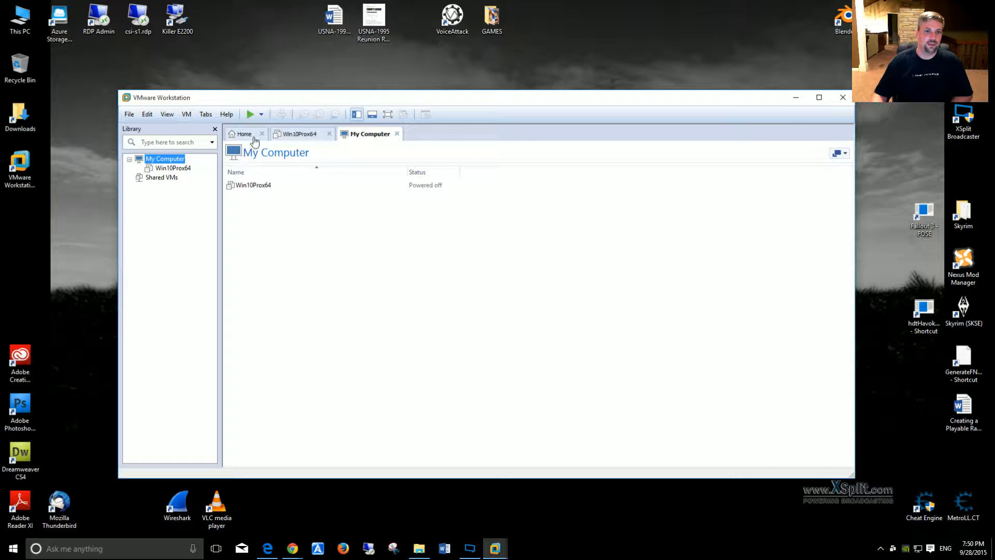
click(398, 134)
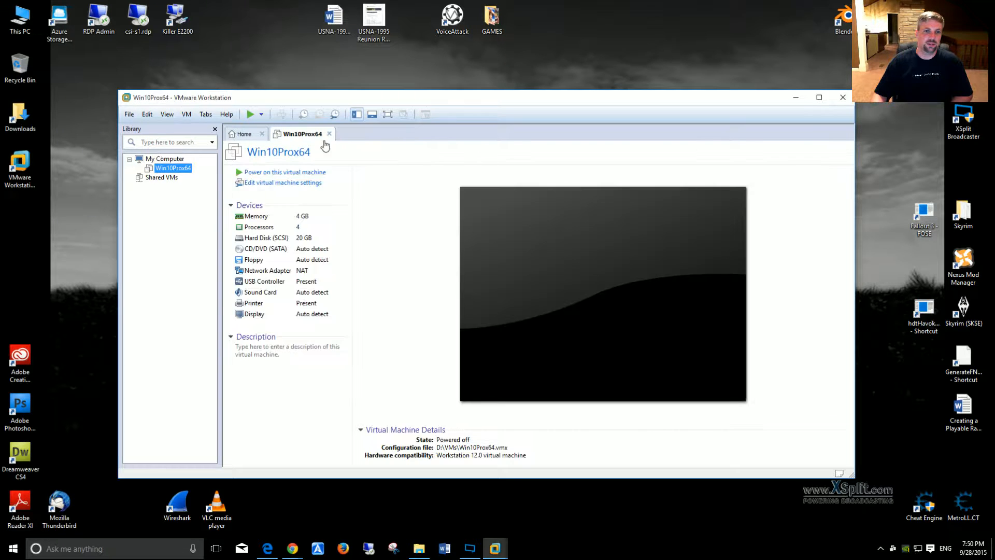
click(244, 134)
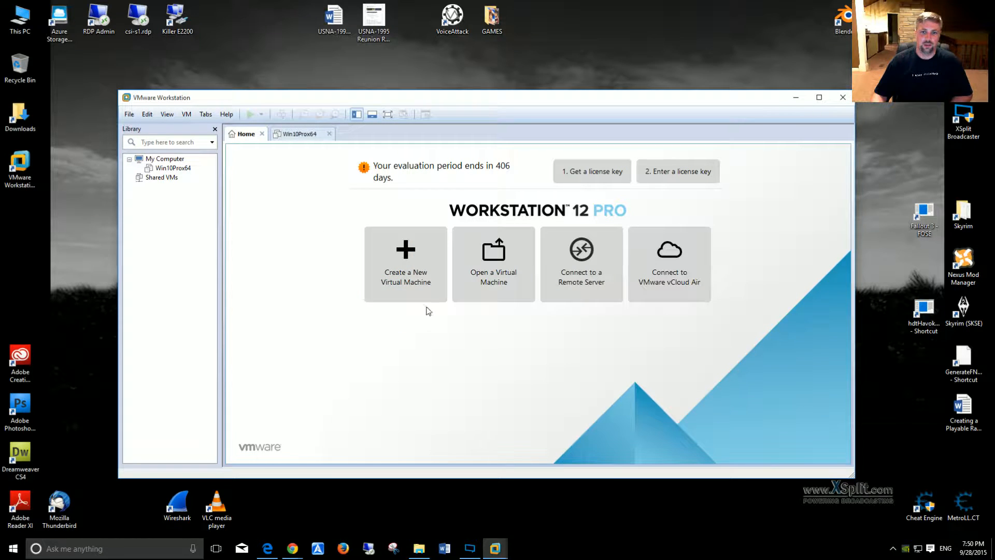
Step: Start a new virtual machine with the Custom (advanced) configuration and keep Workstation 12.0 hardware compatibility
click(403, 261)
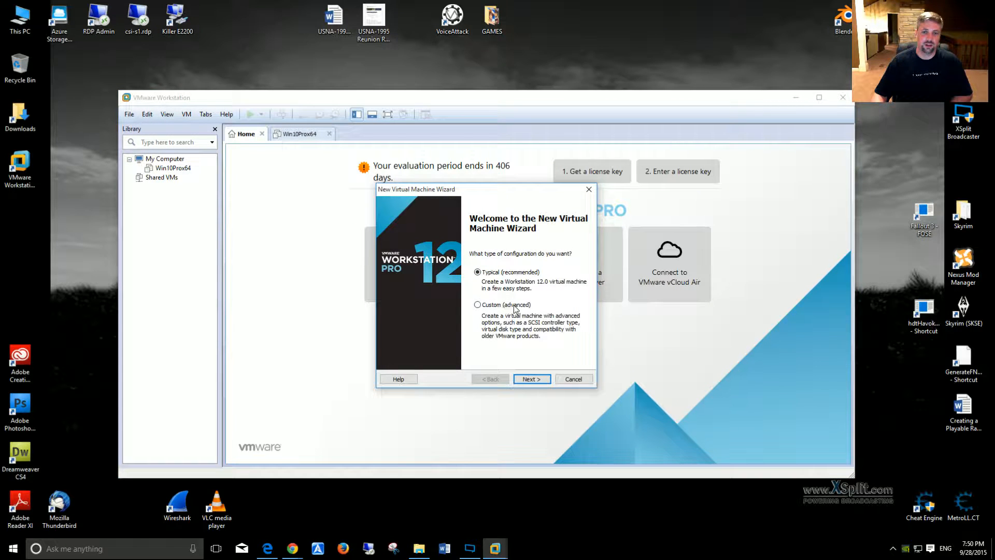
click(477, 305)
click(530, 378)
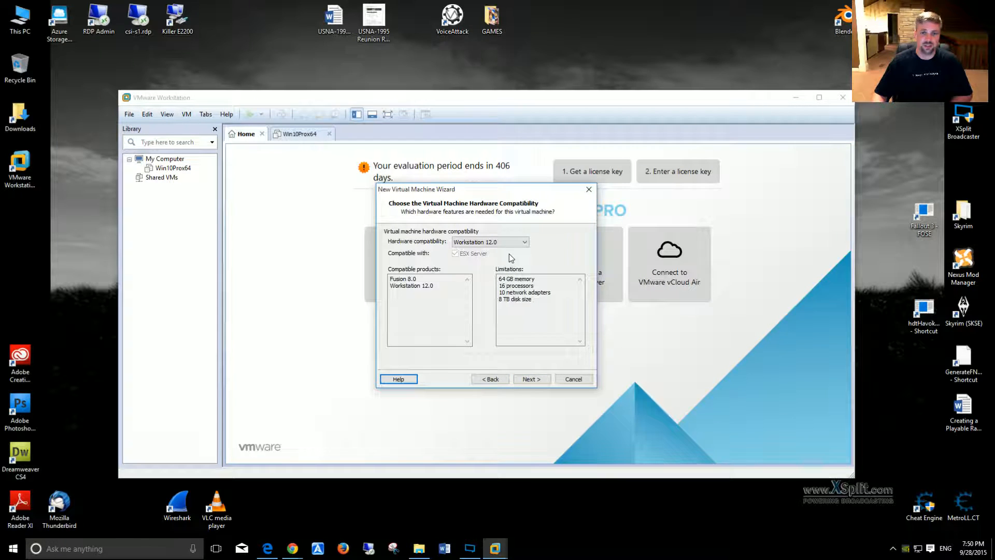
click(525, 243)
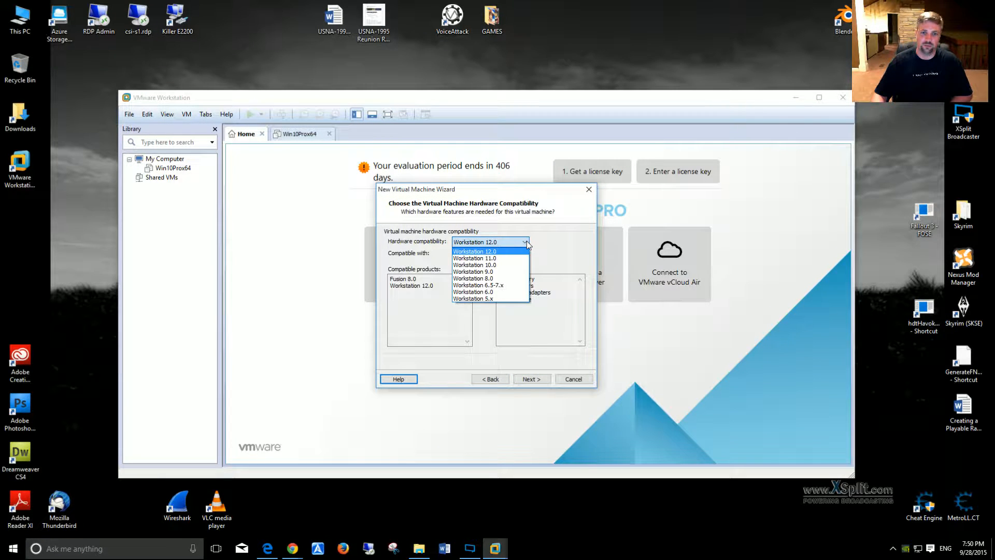
click(526, 241)
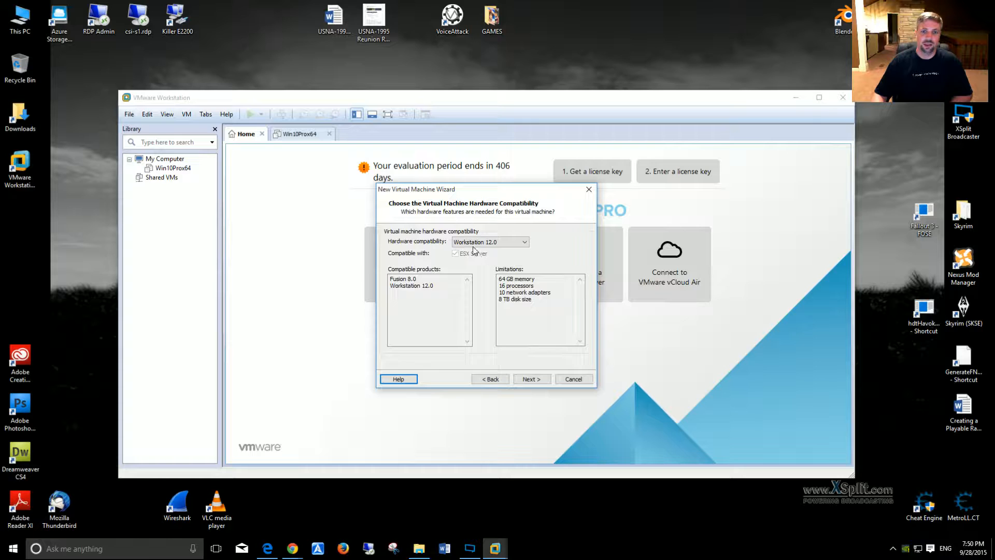
click(529, 379)
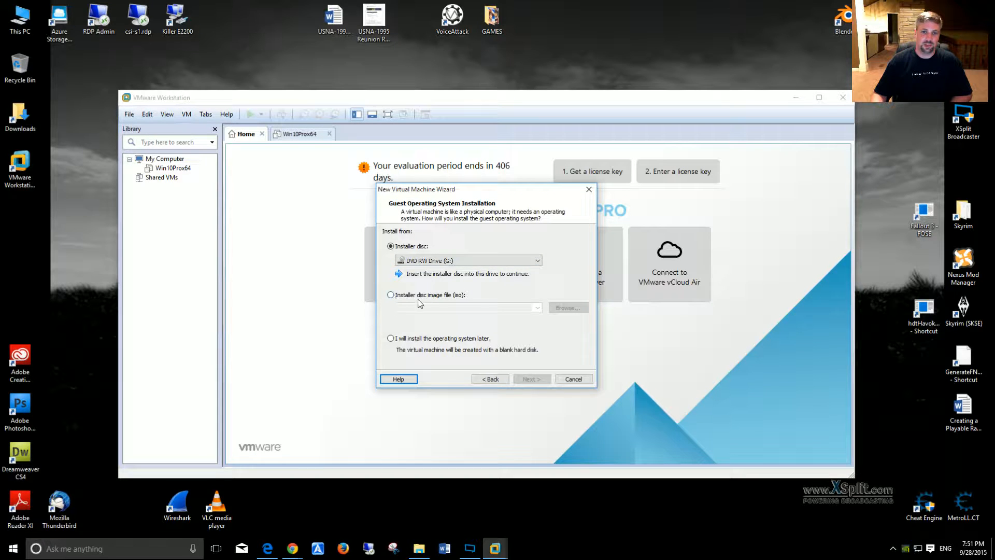
Step: Choose to install the guest operating system from the disc image Windows-10-Pro.iso in the Downloads folder
click(390, 295)
click(560, 308)
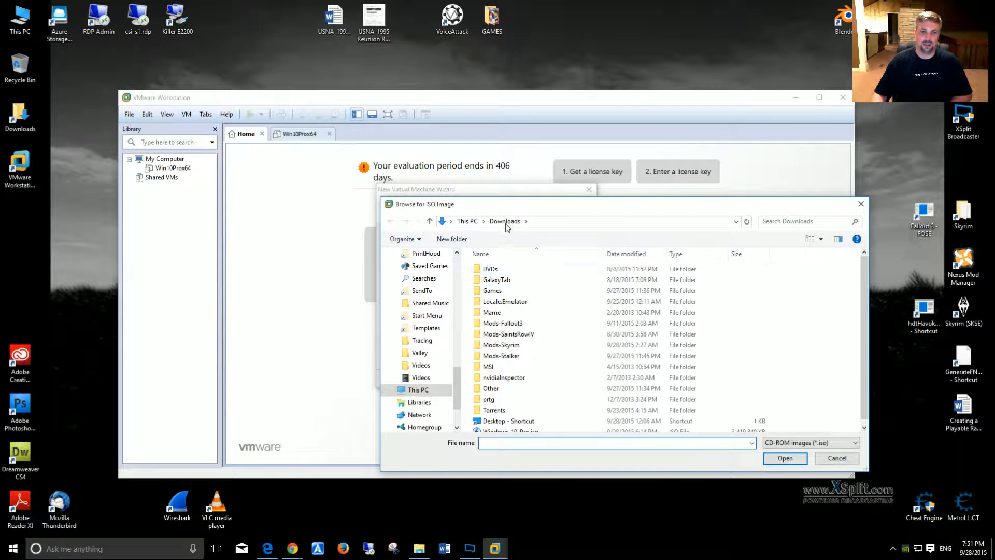
scroll(566, 337, down, 1)
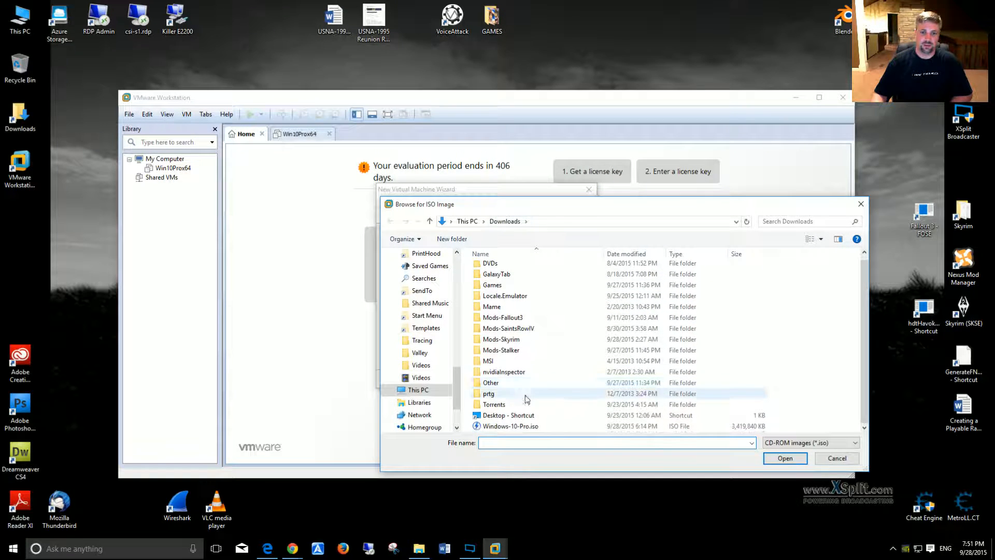
double_click(501, 426)
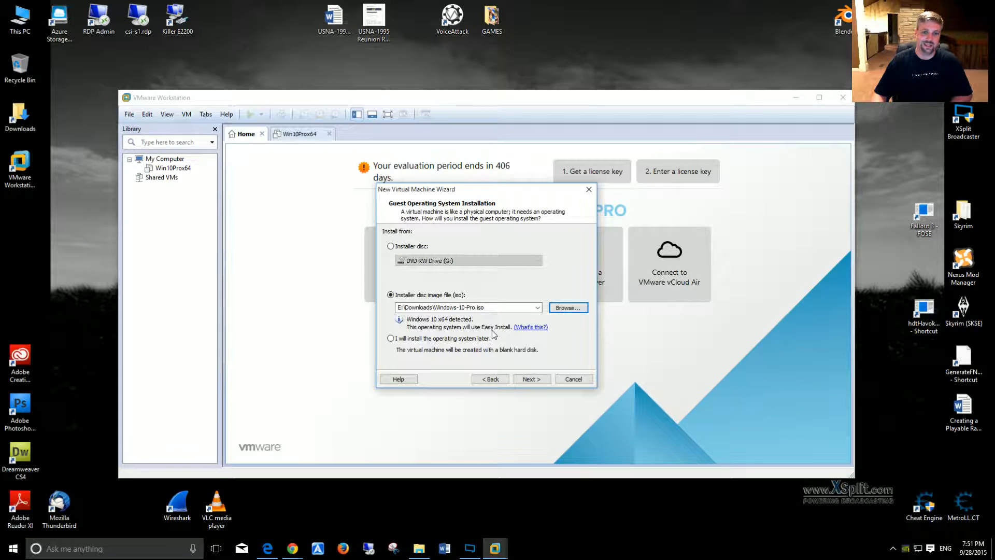
click(527, 381)
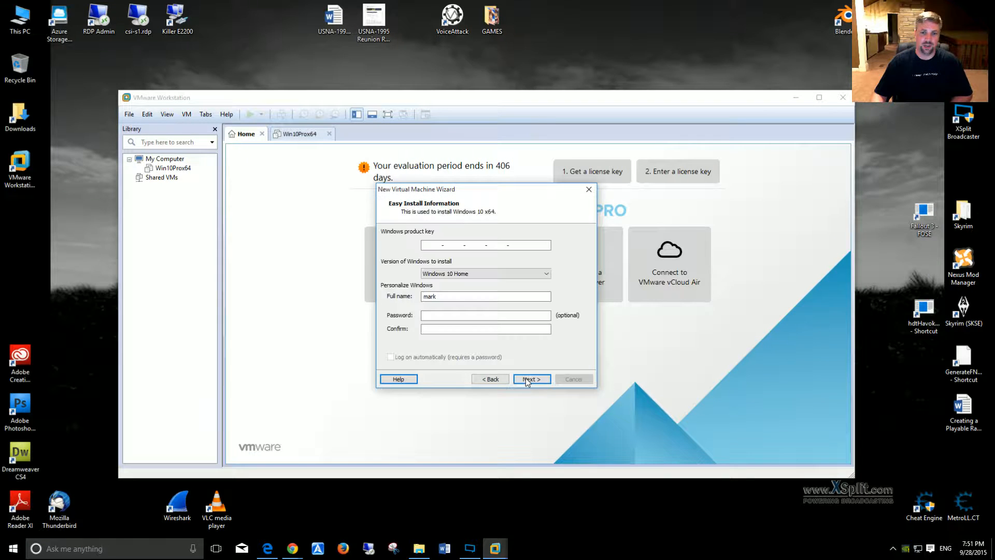
Step: Enter and confirm the Windows account password for Easy Install, and agree to continue without a Windows product key
click(455, 317)
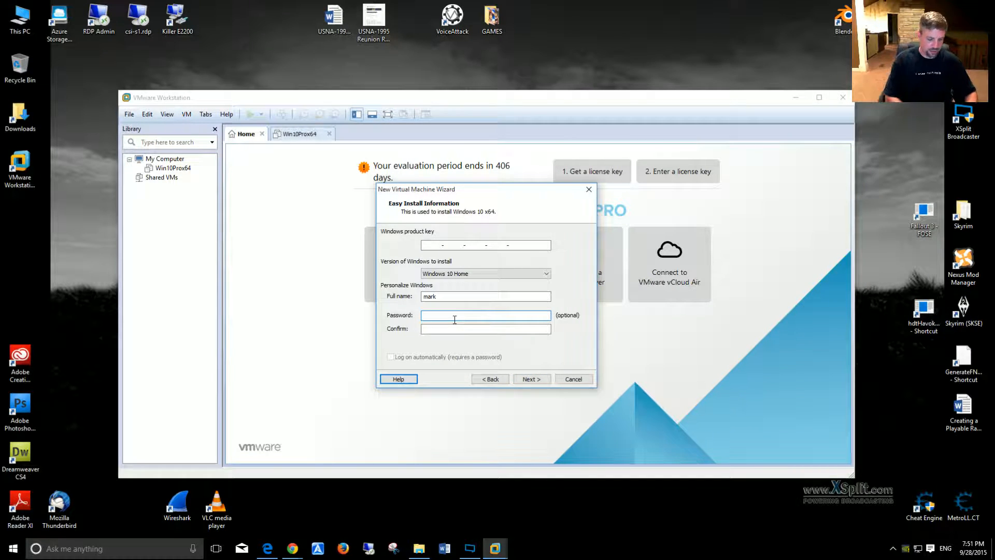
text(••••••••)
key(Tab)
text(••••••••)
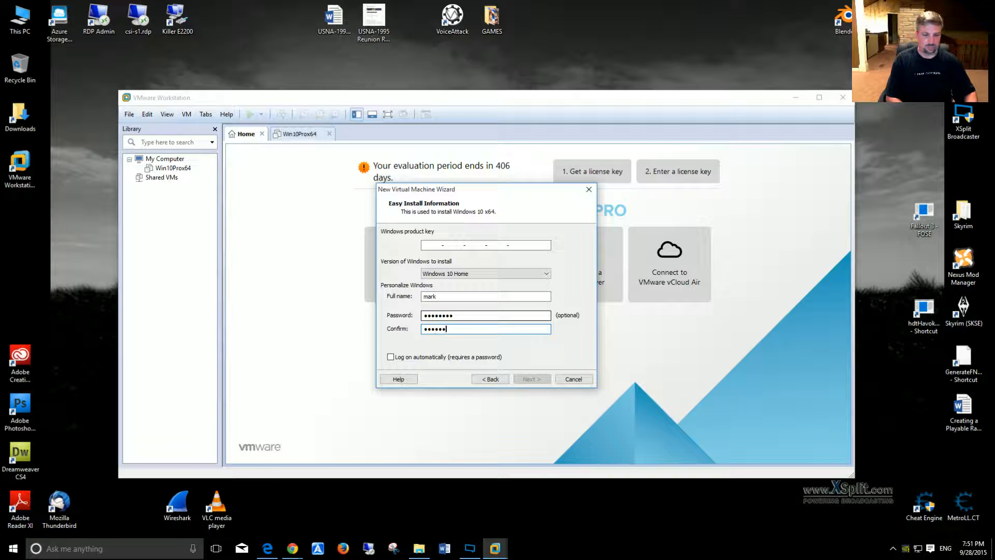
click(521, 379)
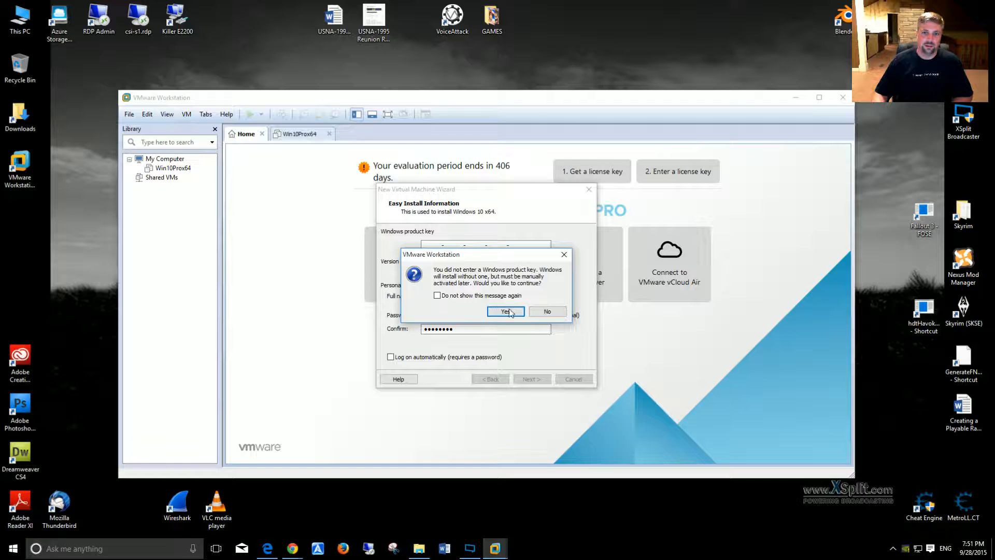
drag(494, 258, 494, 199)
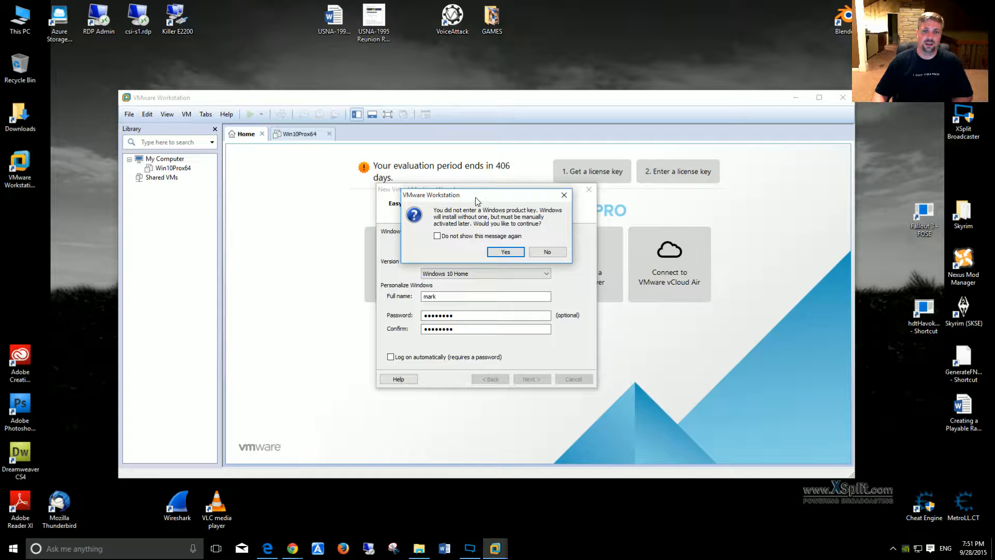
drag(464, 202, 618, 245)
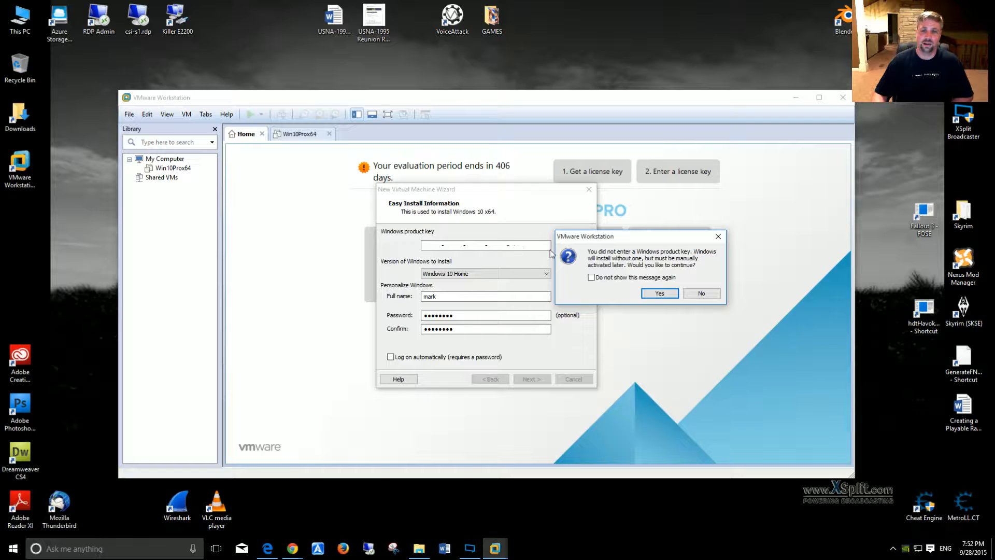
mouse_move(627, 237)
mouse_down()
mouse_move(613, 239)
mouse_move(630, 239)
mouse_up()
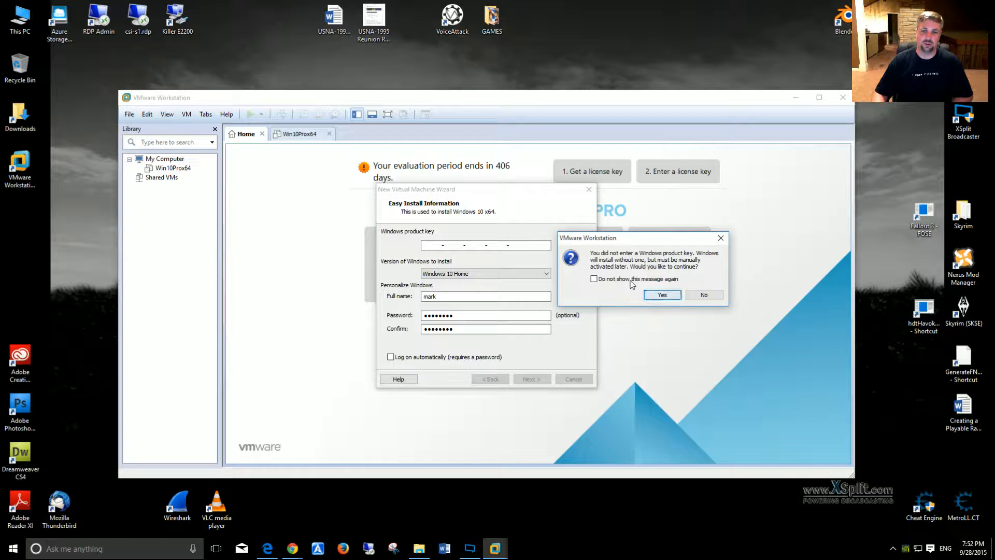
click(661, 294)
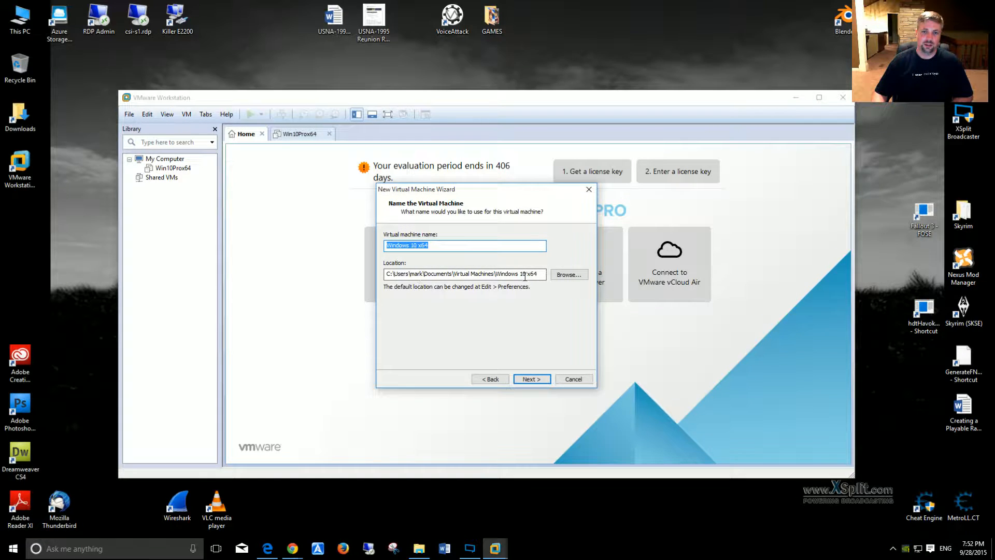
Step: Set the virtual machine's location to the VMs folder on the DATA (D:) drive
click(554, 277)
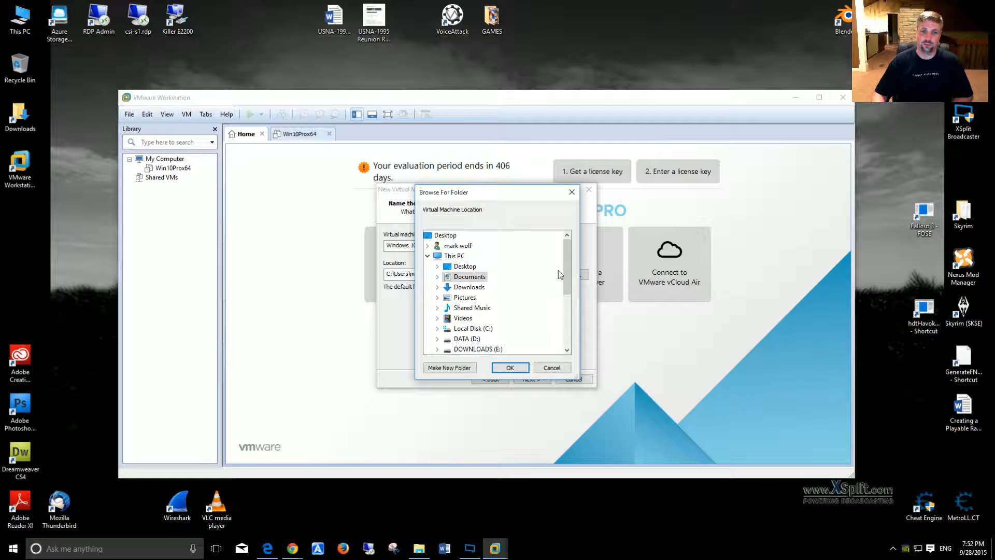
double_click(463, 338)
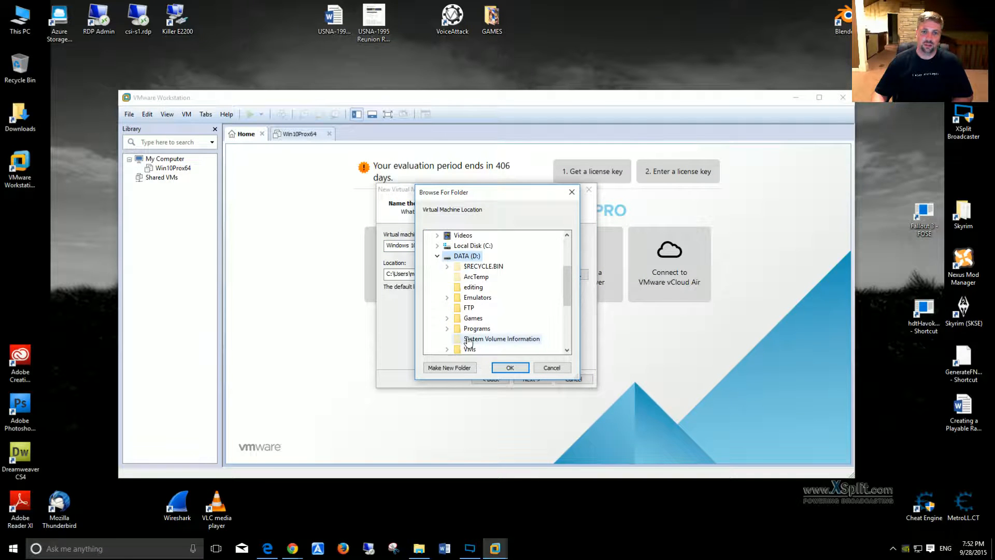
double_click(471, 349)
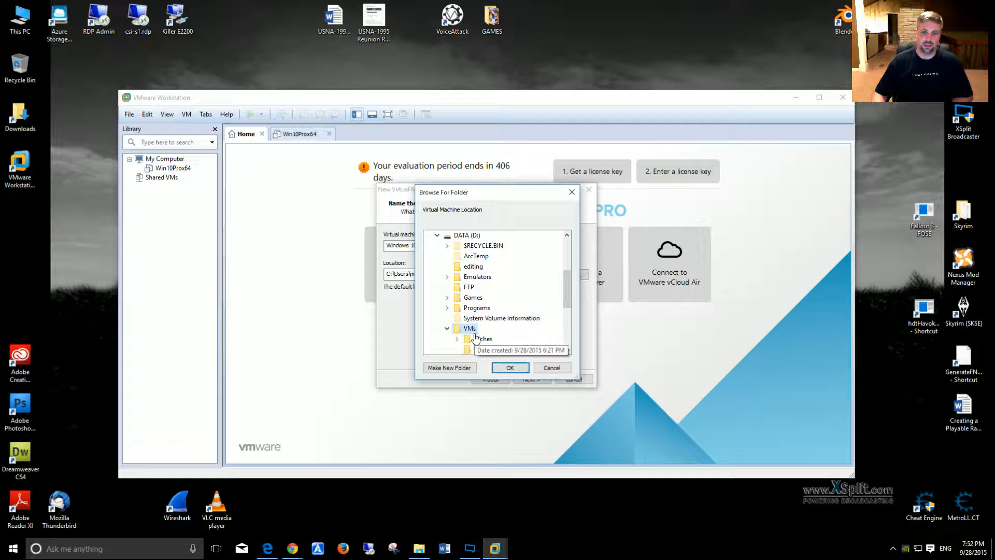
click(507, 368)
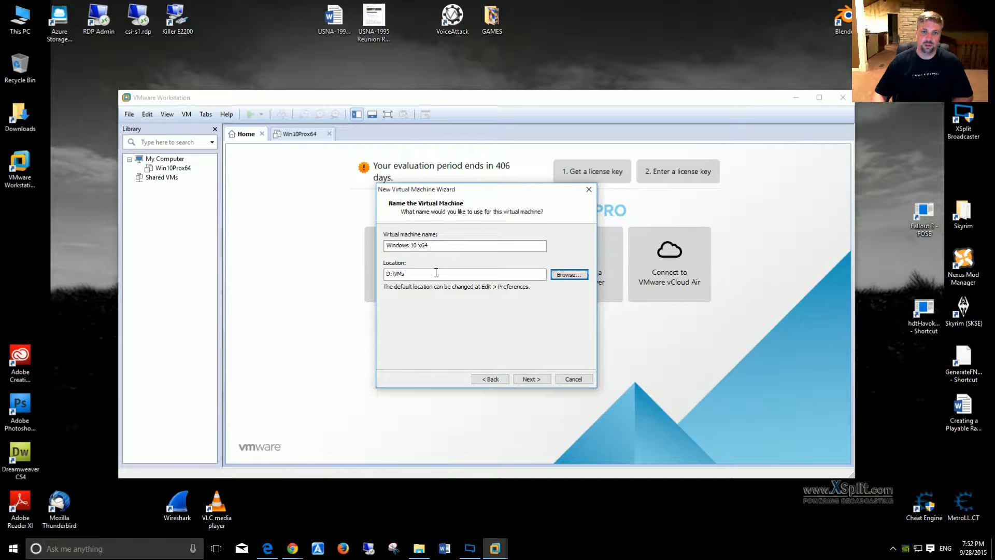
Step: Name the virtual machine Test and decline to continue with the location that already holds another virtual machine
drag(430, 245, 364, 247)
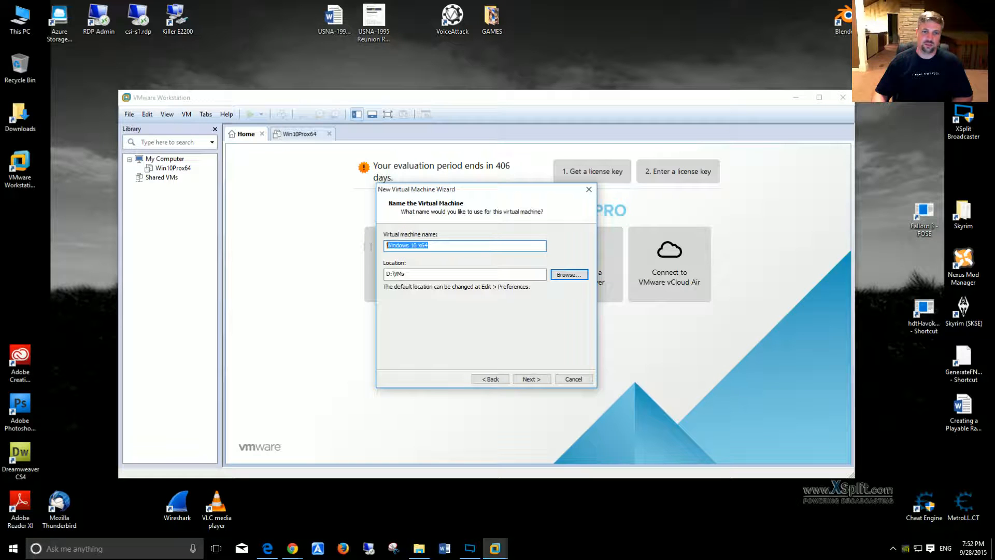
text(Test)
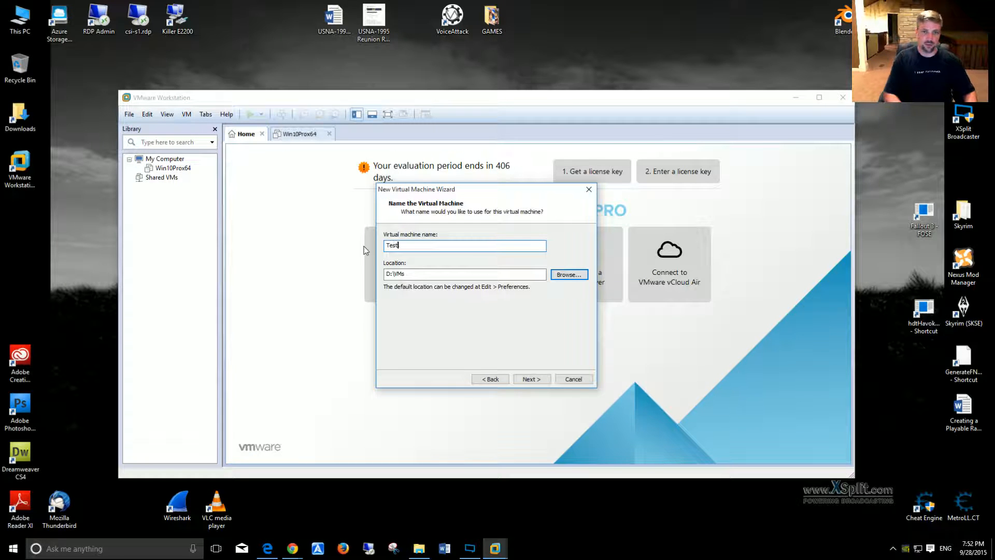
click(528, 379)
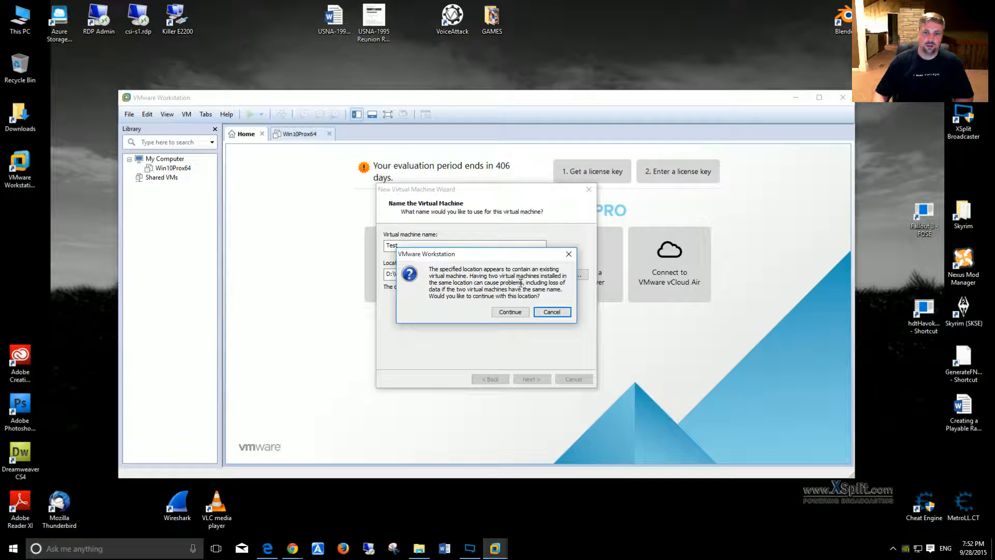
click(552, 312)
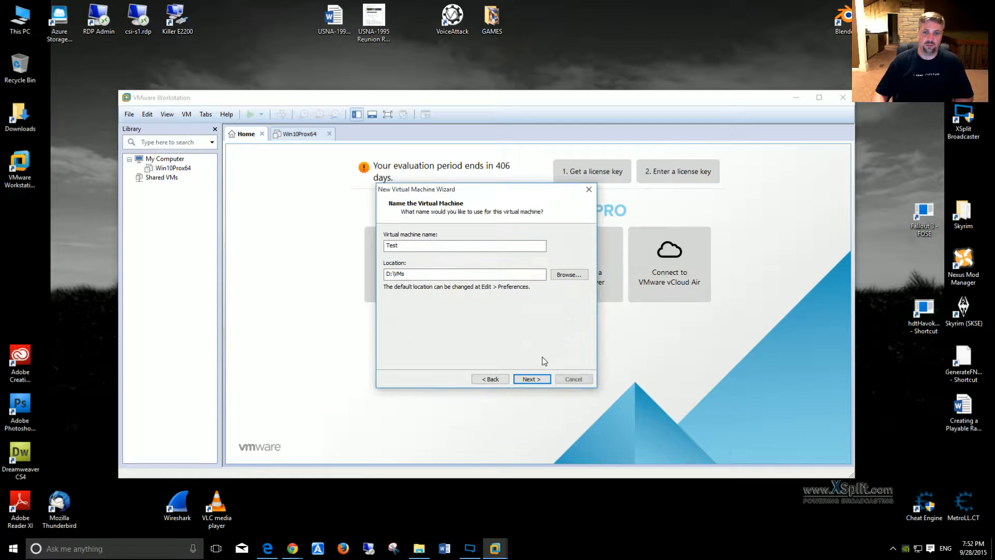
Step: Create a new folder named Test inside D:\VMs and use it as the virtual machine's location
click(562, 276)
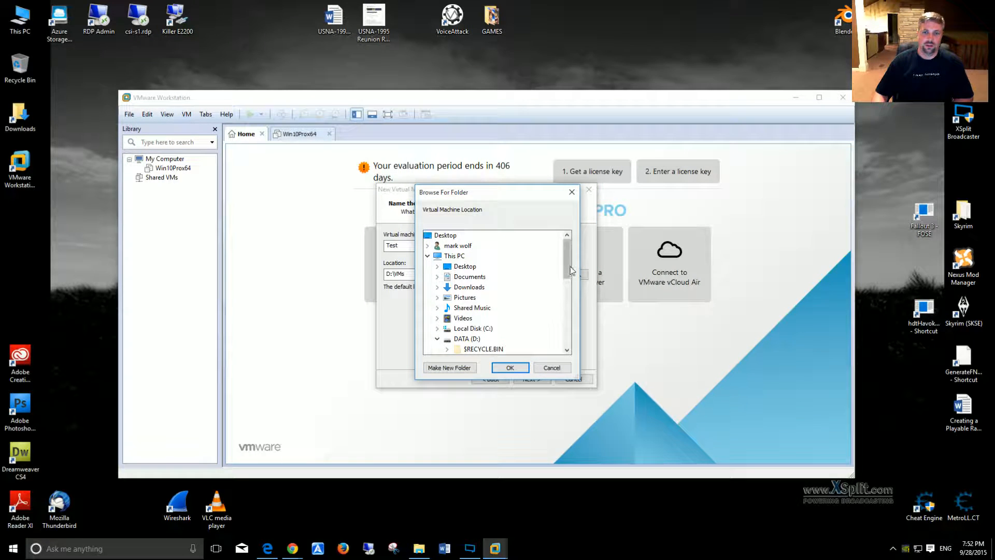
drag(569, 271, 567, 308)
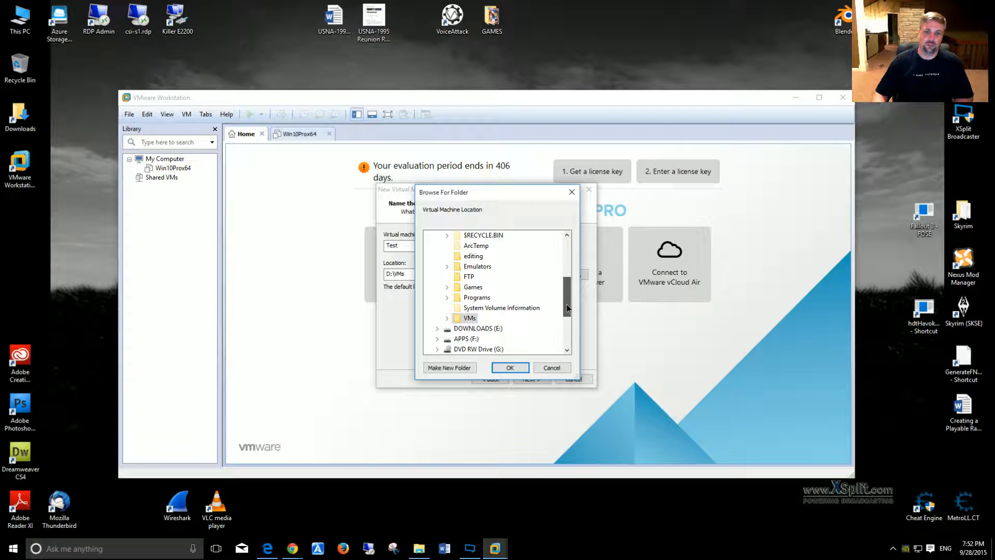
click(447, 365)
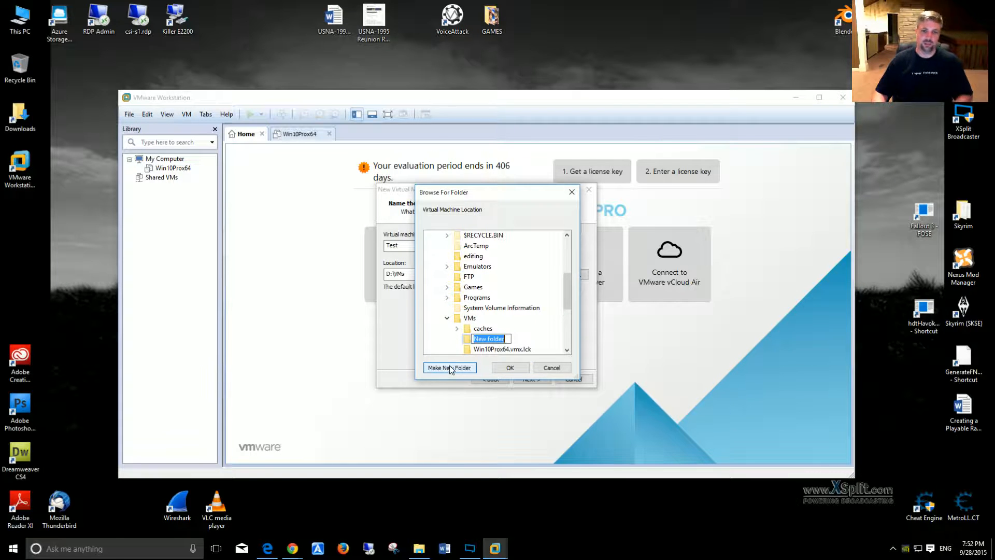
text(Test)
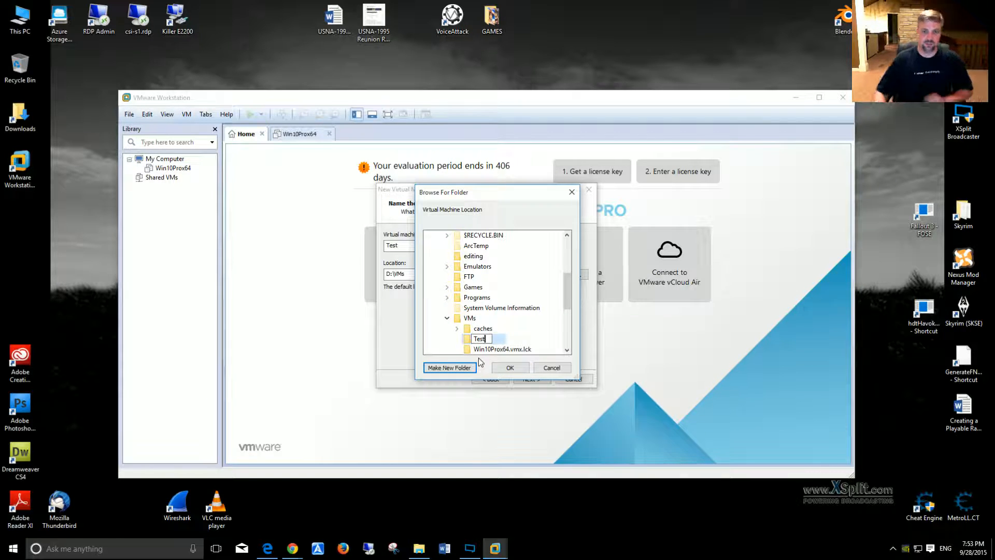
click(499, 367)
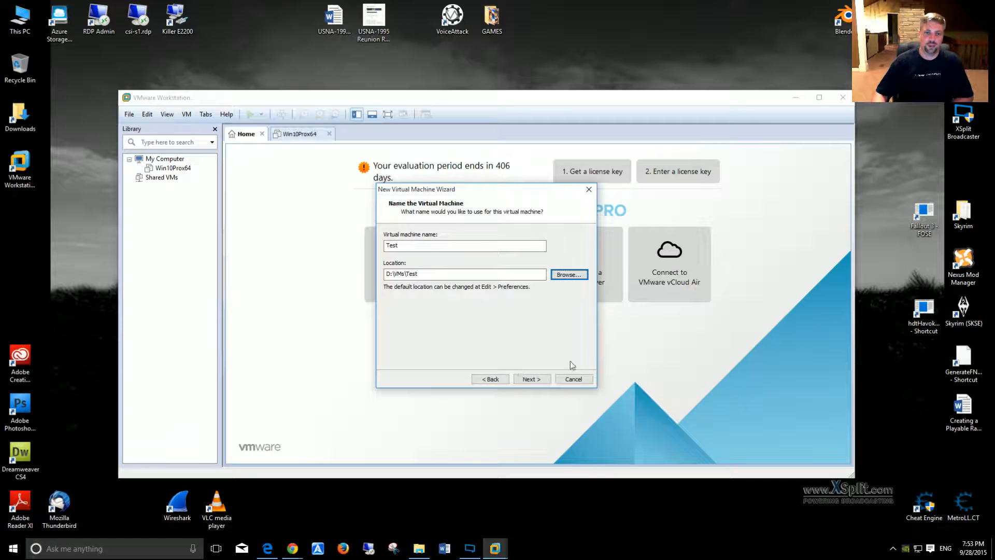
click(530, 379)
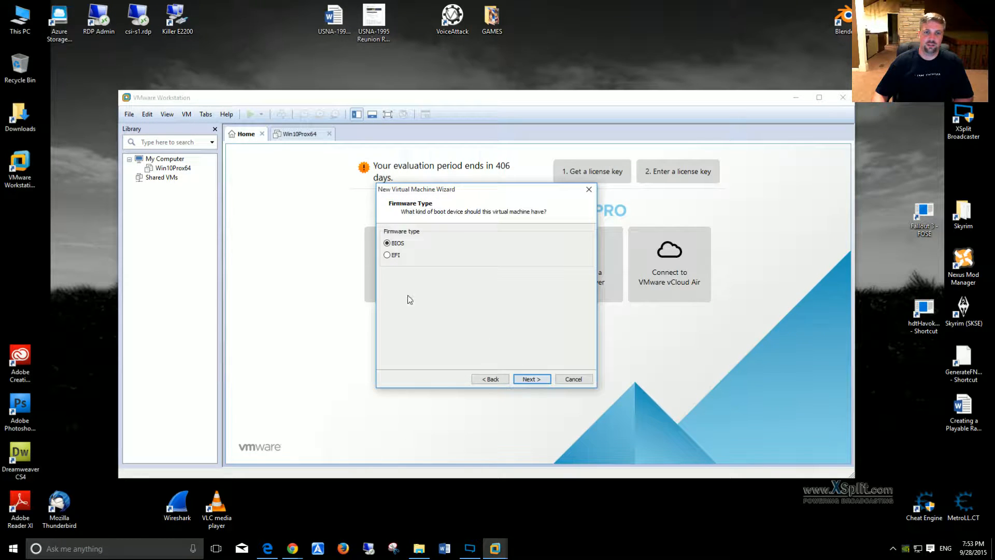
Step: Choose EFI firmware and set the virtual machine to 2 processors with 2 cores per processor
click(387, 255)
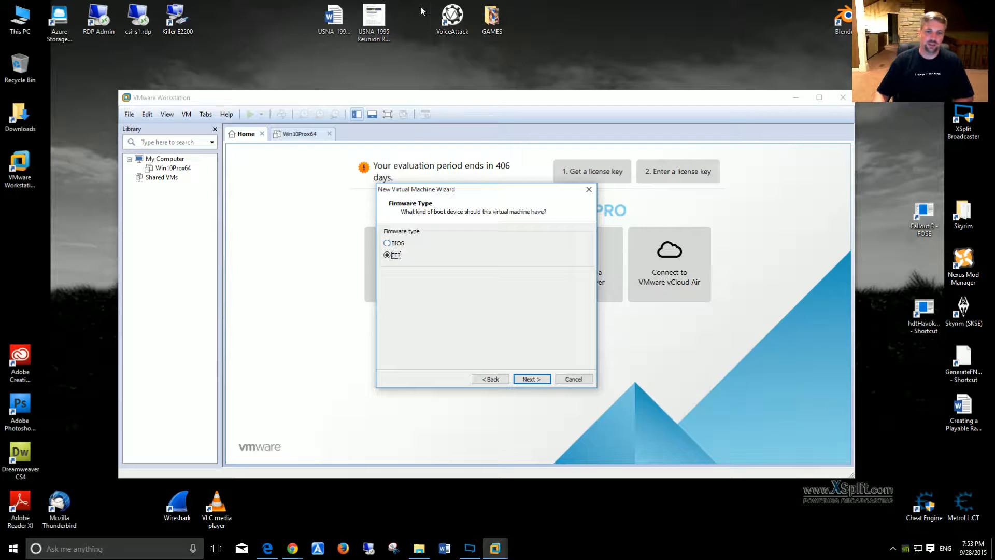
click(544, 381)
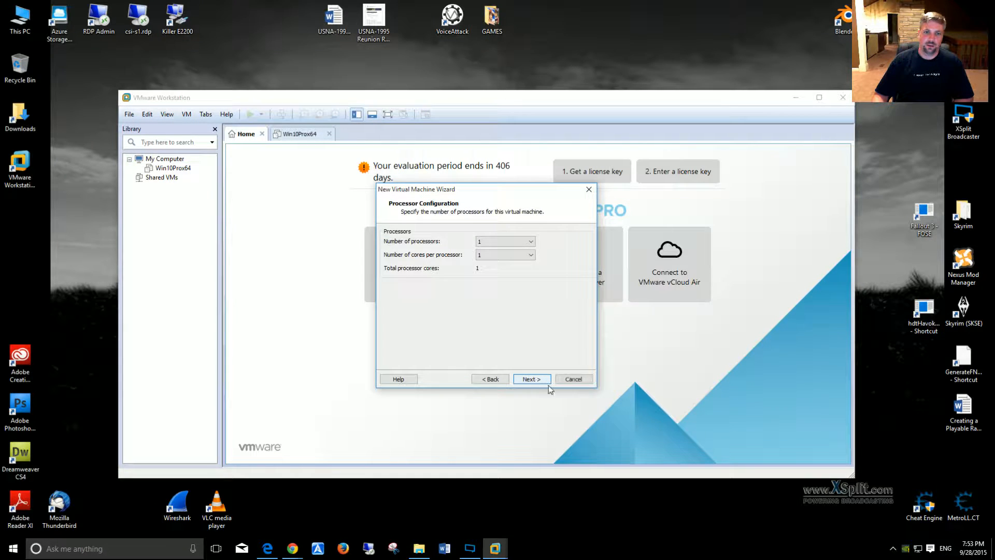
click(530, 243)
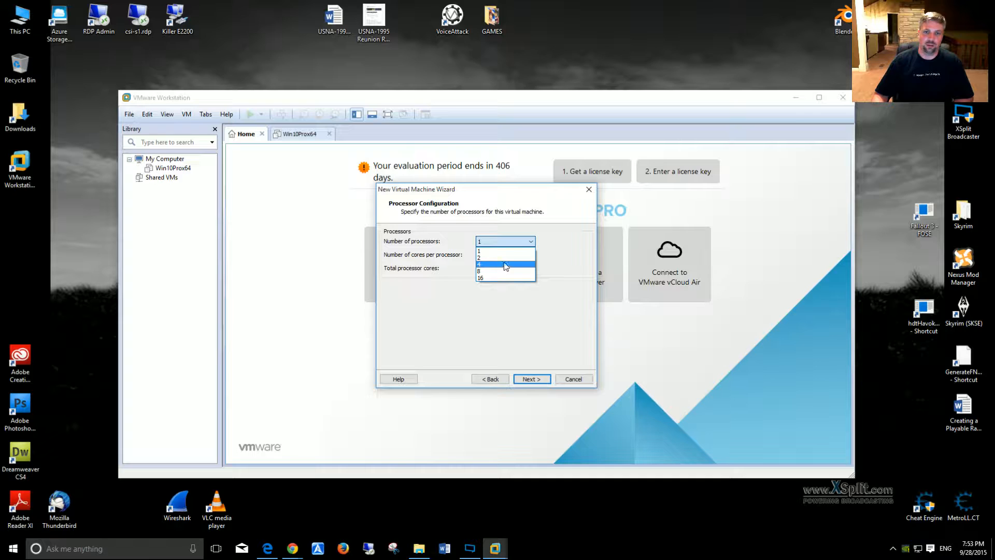
click(505, 258)
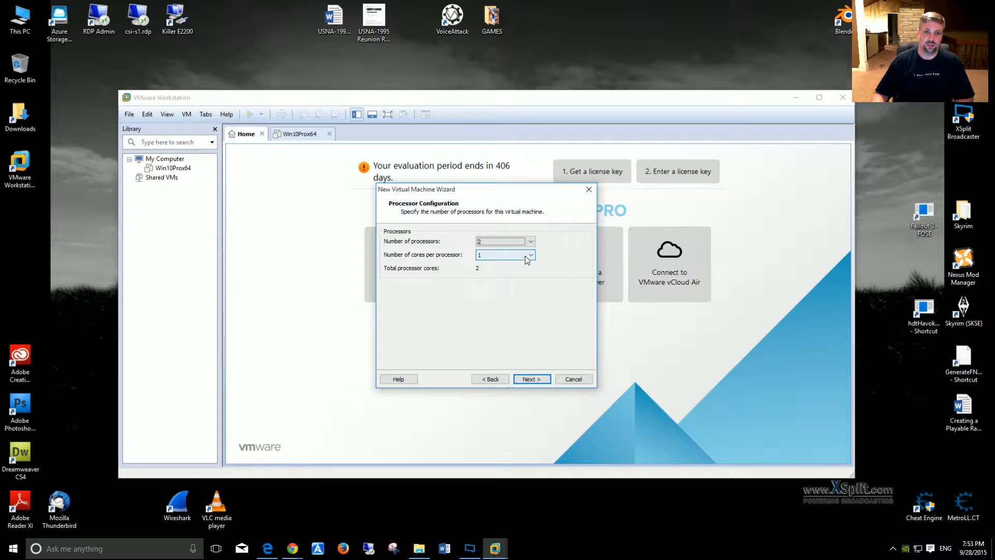
click(529, 256)
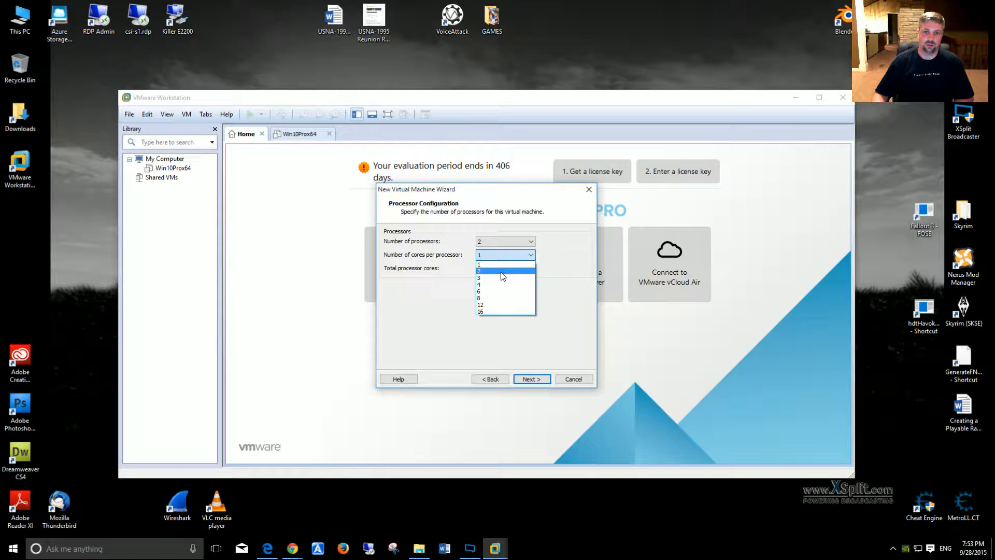
click(502, 272)
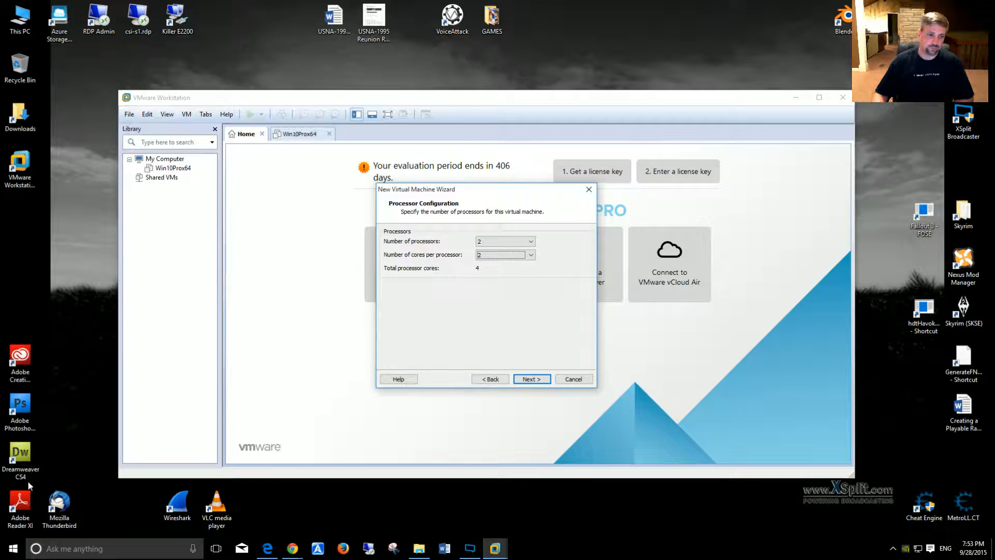
Step: Check the host computer's processor and installed memory in its system properties
right_click(18, 16)
click(42, 150)
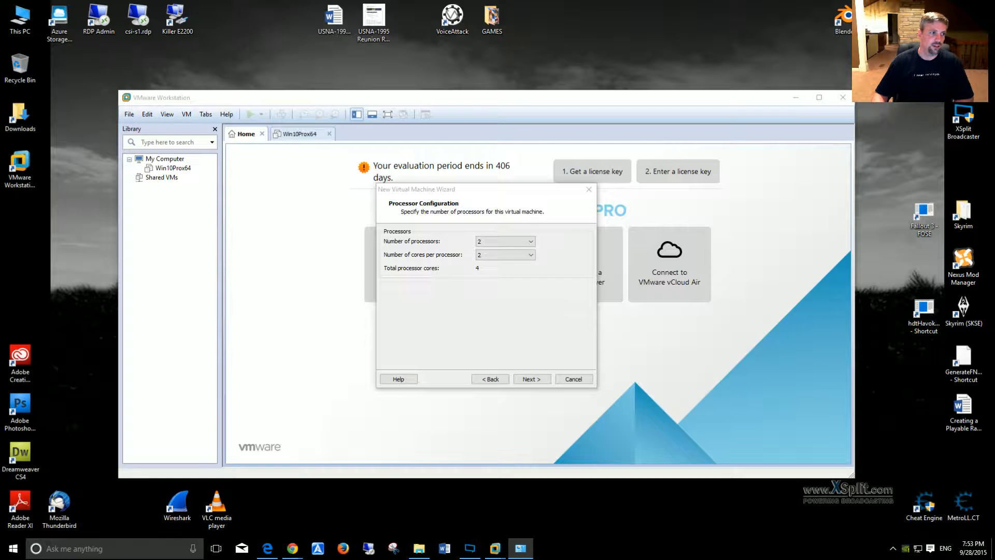
drag(0, 148, 460, 124)
scroll(531, 321, down, 1)
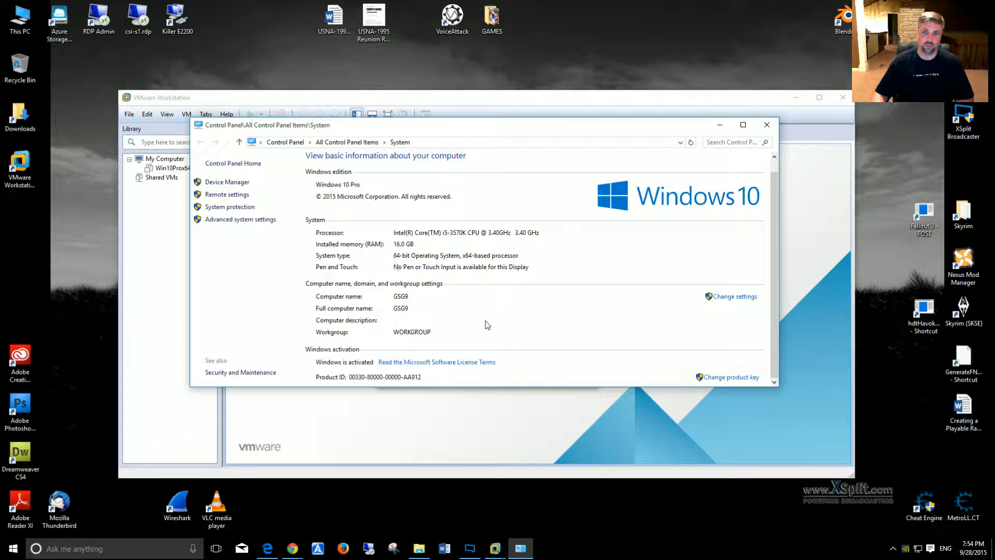
click(766, 126)
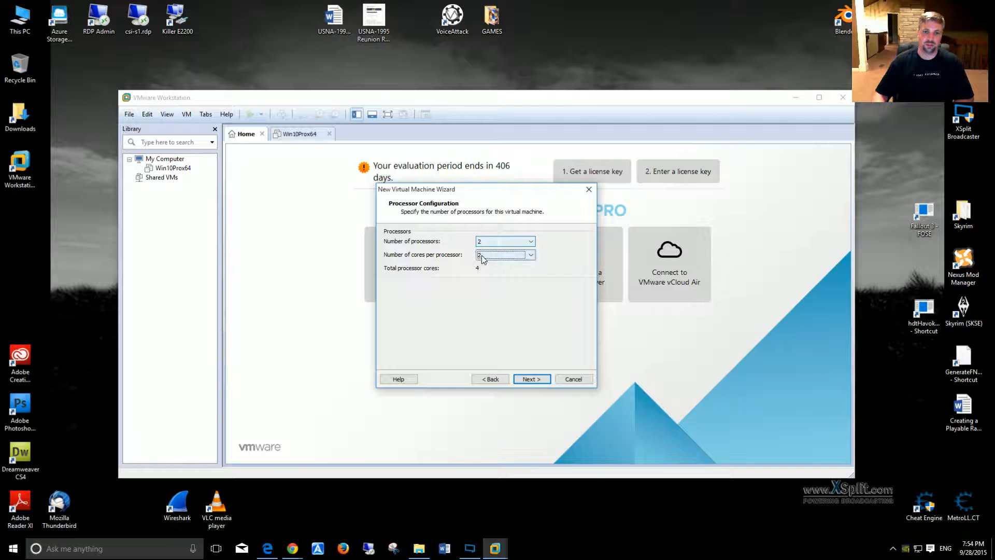
Step: Accept the processor configuration and allocate 4096 MB of memory to the virtual machine
click(528, 380)
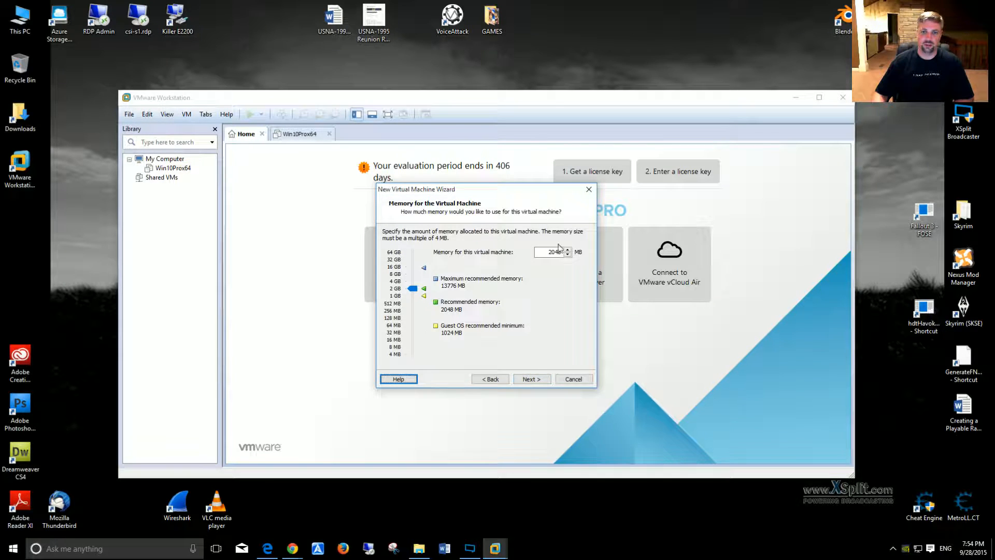
mouse_move(415, 288)
mouse_down()
mouse_move(418, 309)
mouse_move(419, 284)
mouse_up()
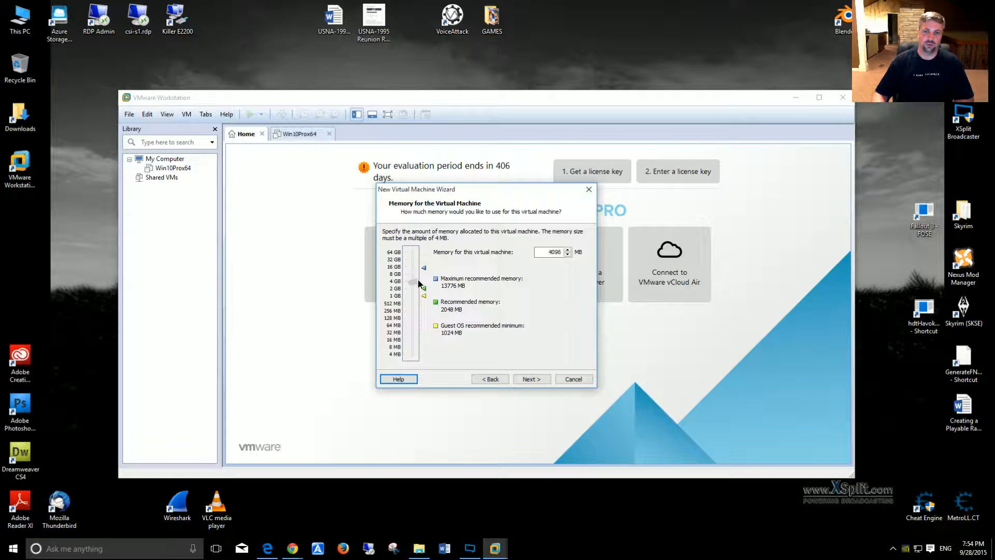
click(539, 379)
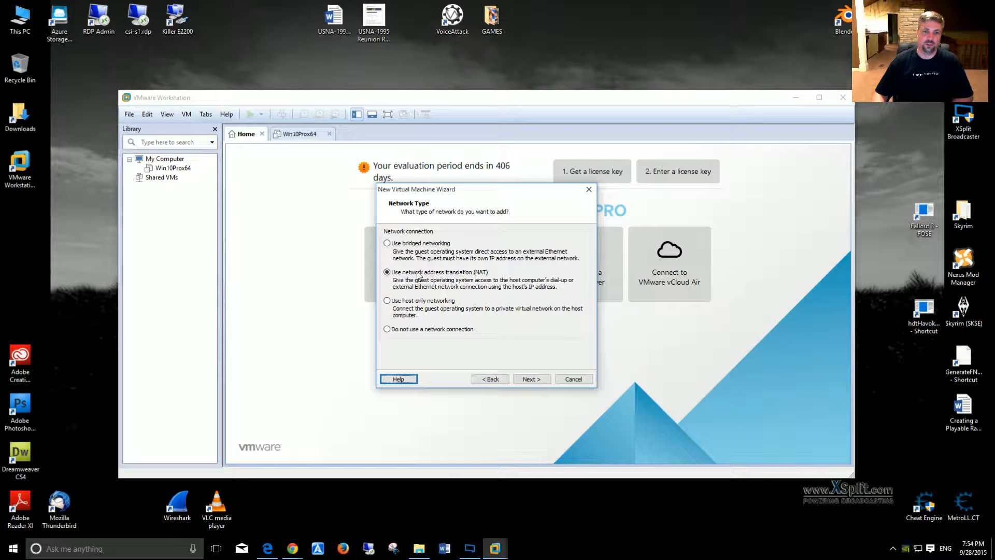
Step: Keep NAT networking, the LSI Logic SAS controller and the SCSI disk type, and choose to create a new virtual disk
click(530, 378)
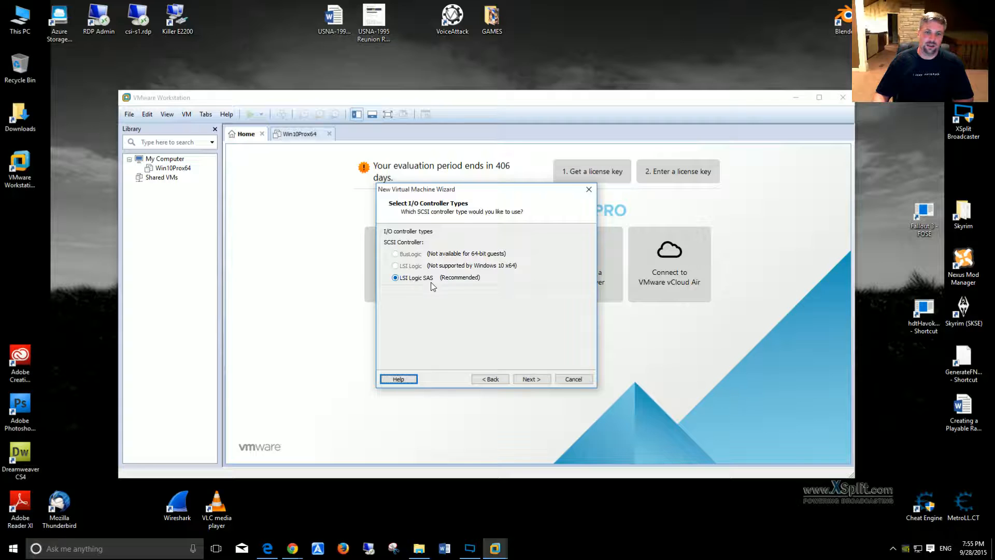
click(538, 379)
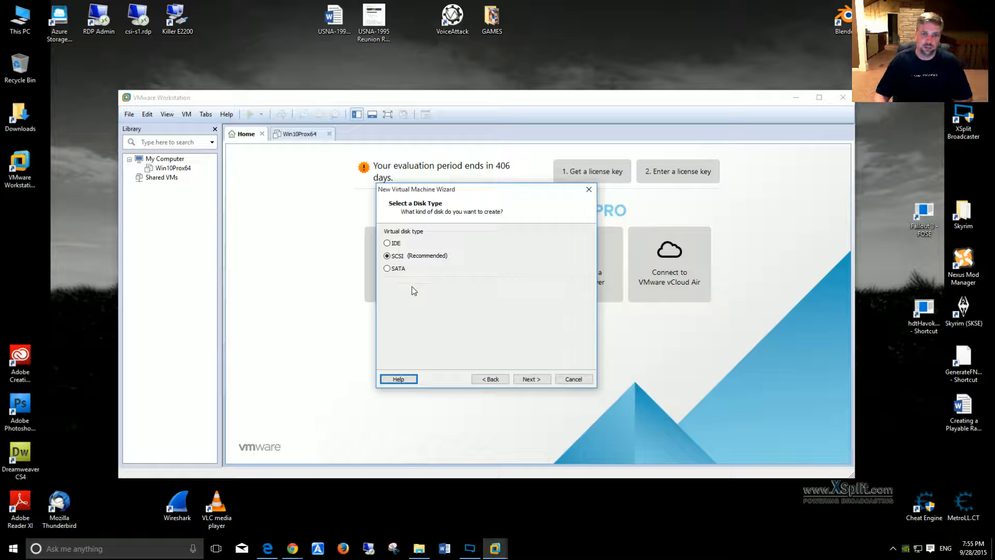
click(529, 380)
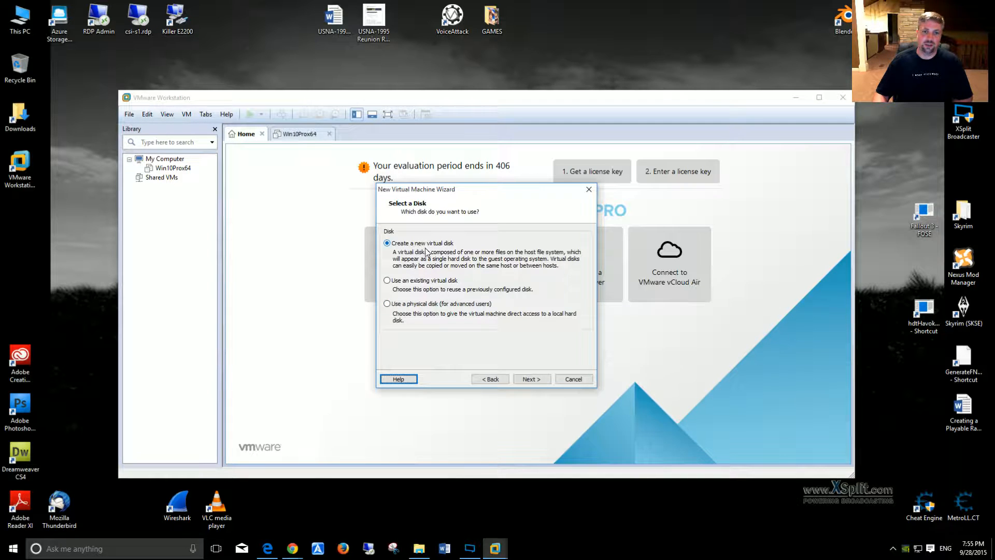
click(538, 380)
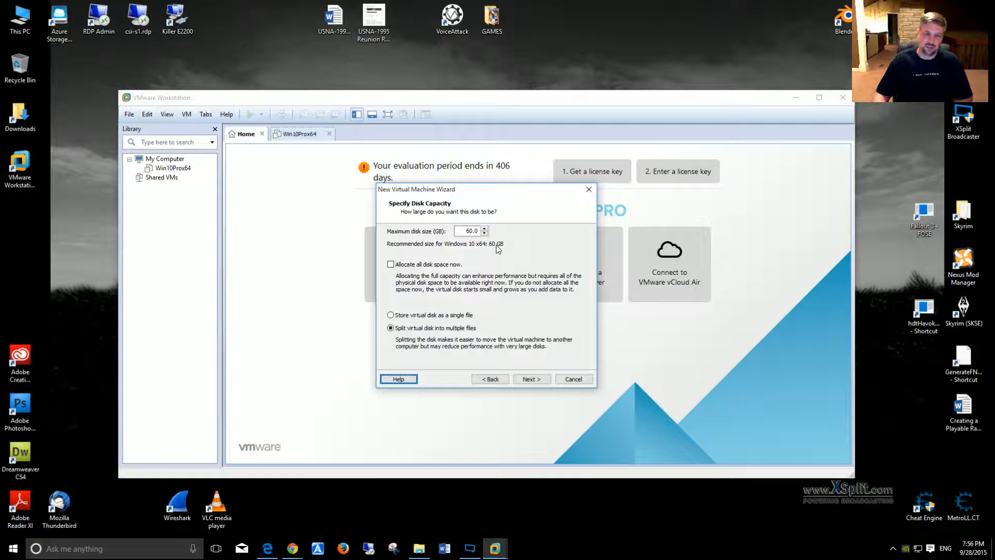
Step: Set the virtual disk's maximum size to 20 GB
click(484, 233)
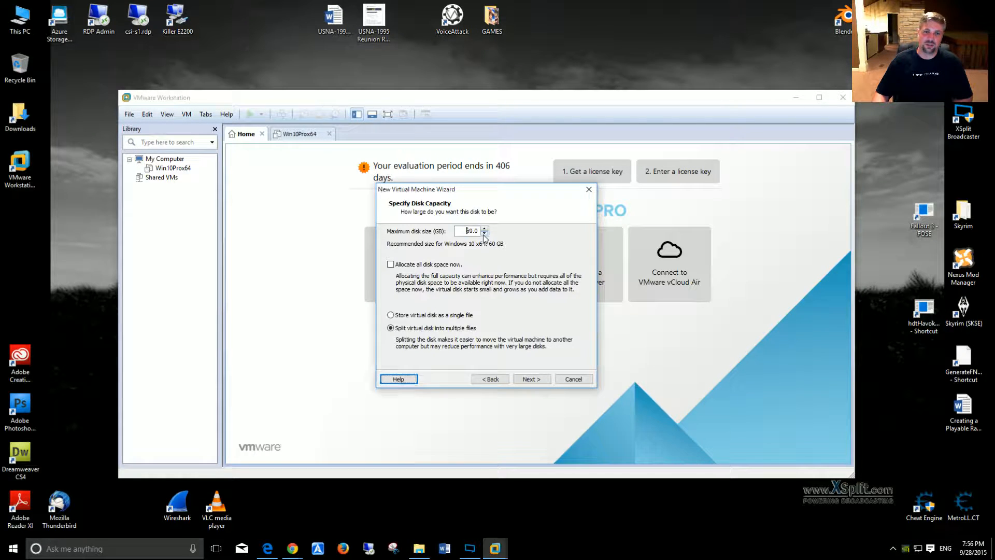
click(484, 233)
click(484, 234)
click(484, 234)
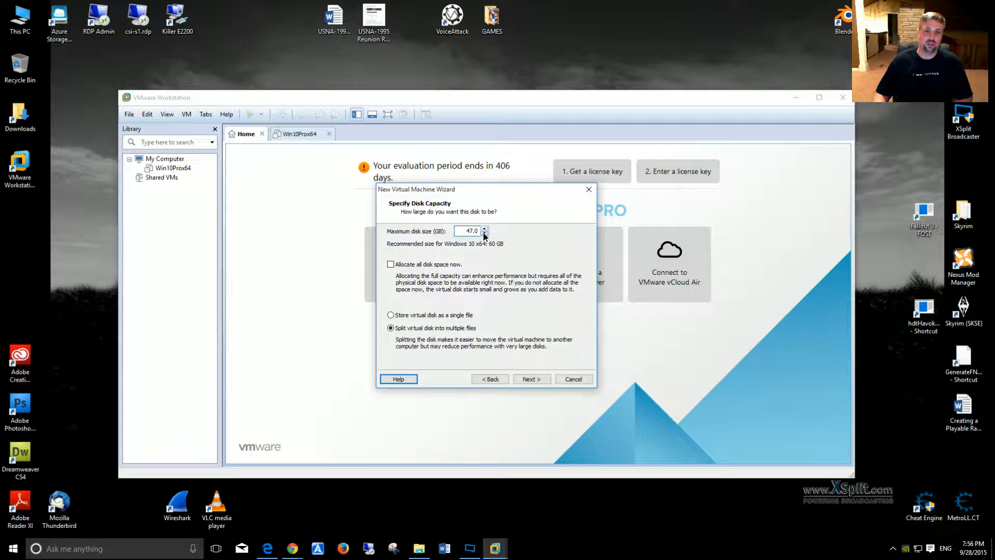
click(484, 234)
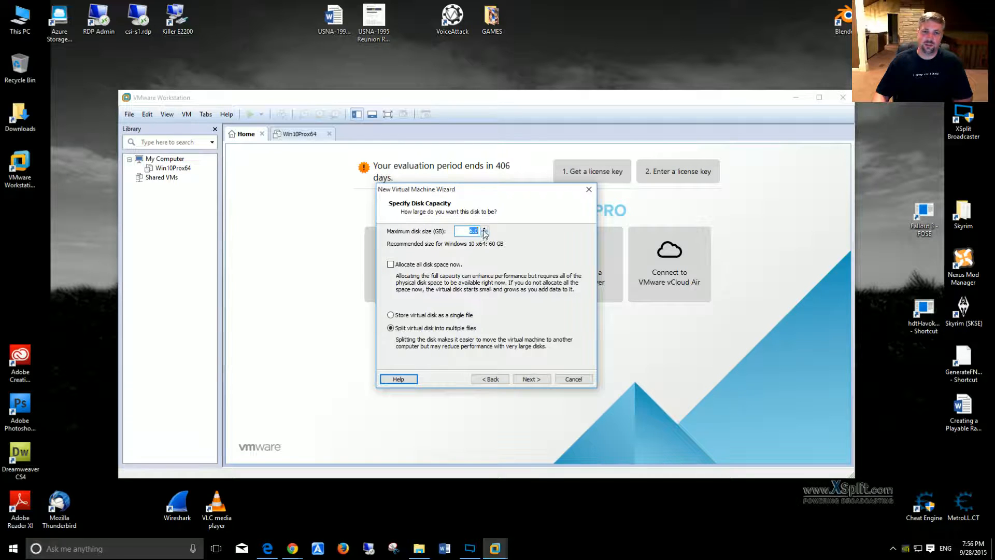
click(485, 229)
click(484, 229)
click(484, 229)
click(484, 228)
click(484, 229)
click(484, 228)
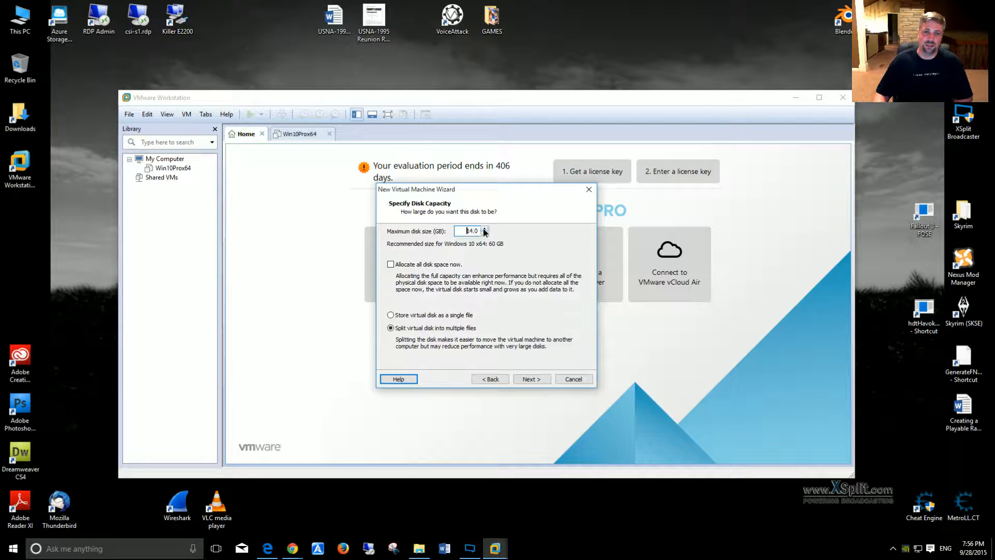
click(484, 229)
click(484, 228)
click(484, 229)
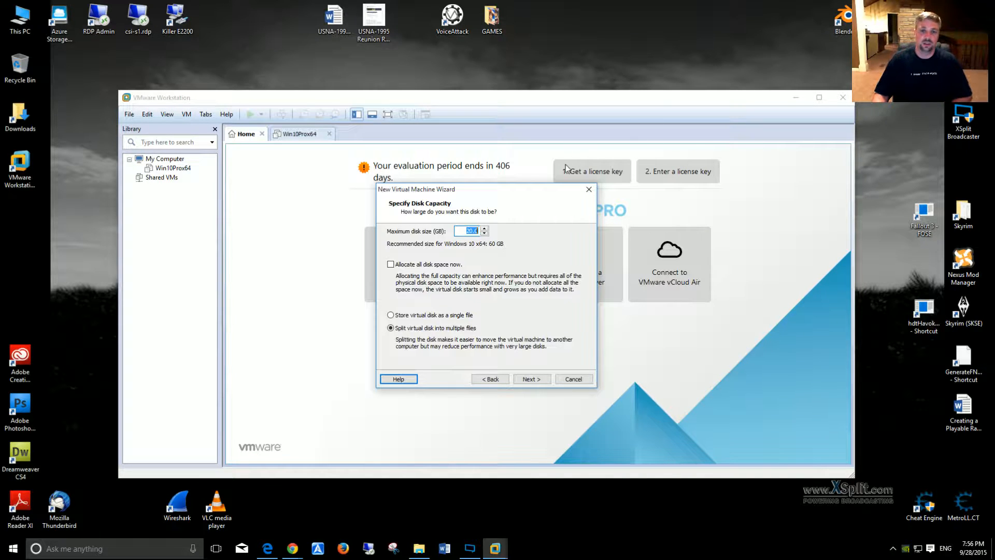
Step: Allocate all disk space immediately and store the virtual disk as a single file
click(391, 265)
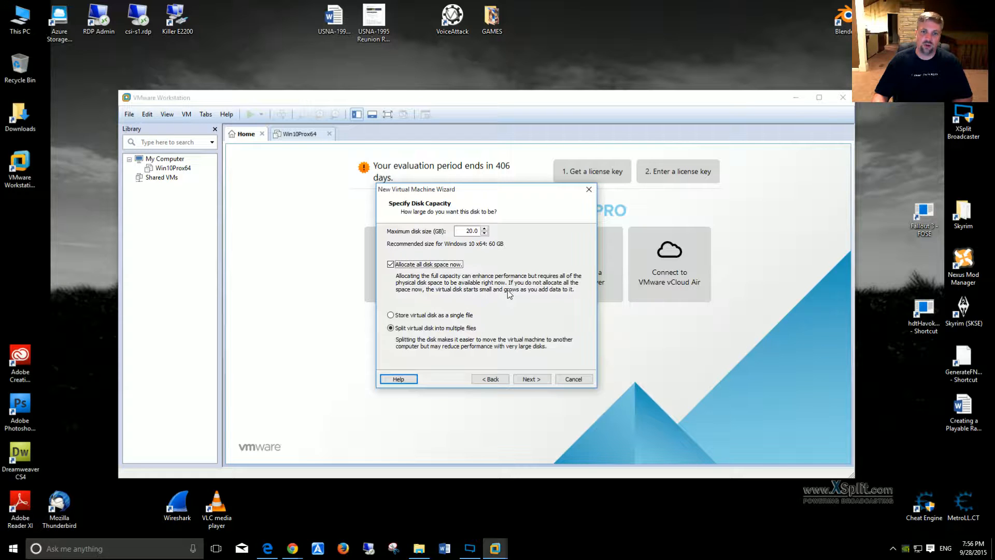
click(391, 264)
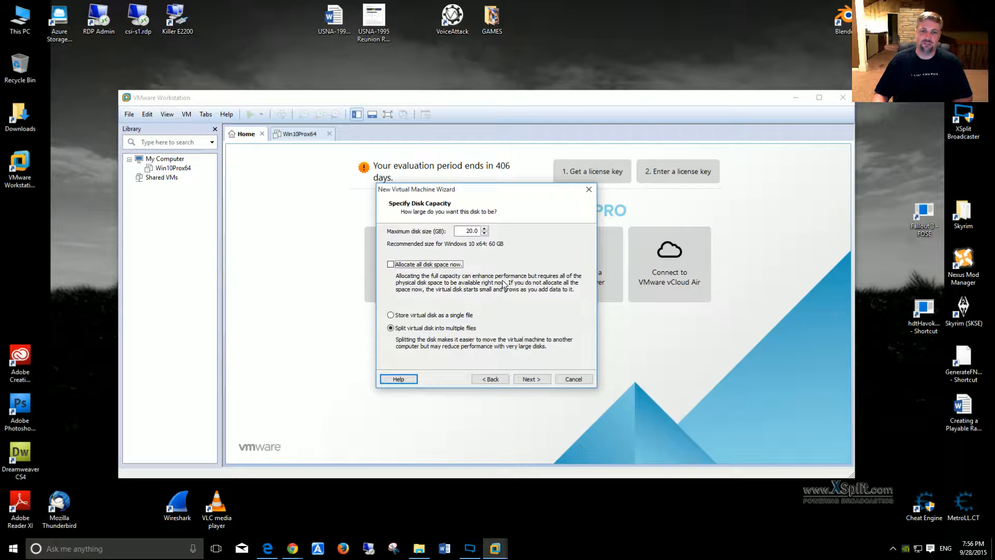
click(392, 267)
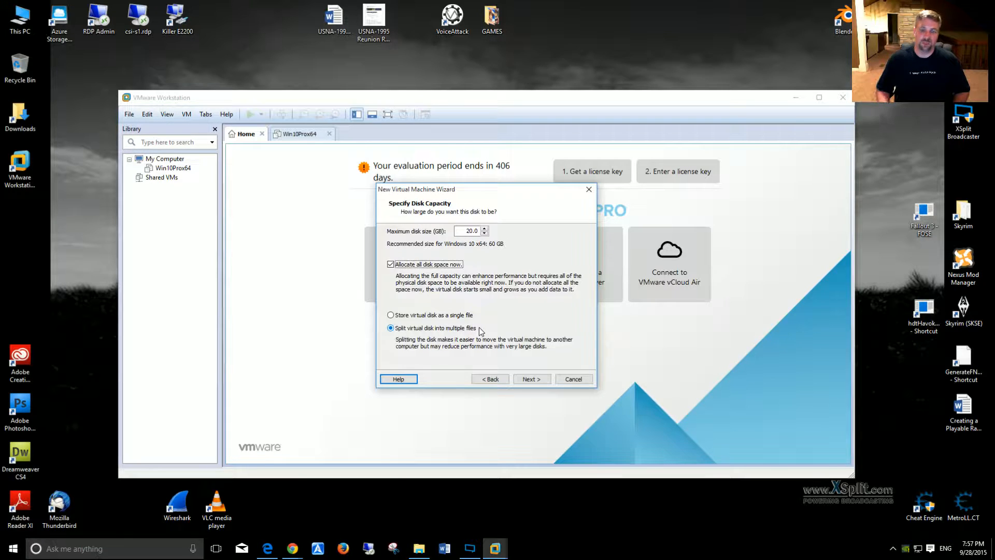
click(390, 315)
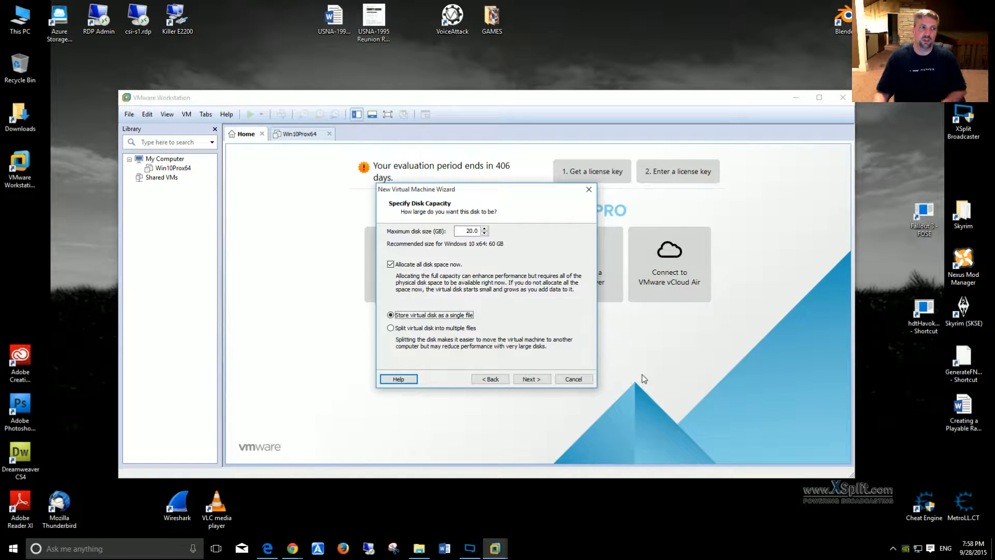
click(539, 379)
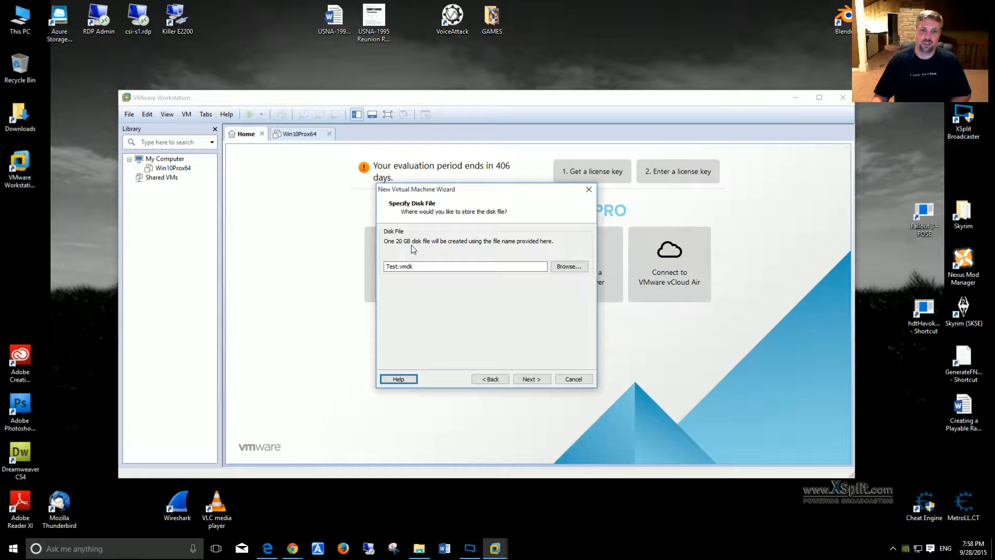
Step: Keep Test.vmdk as the disk file, review the settings summary and create the virtual machine with power-on after creation
click(532, 379)
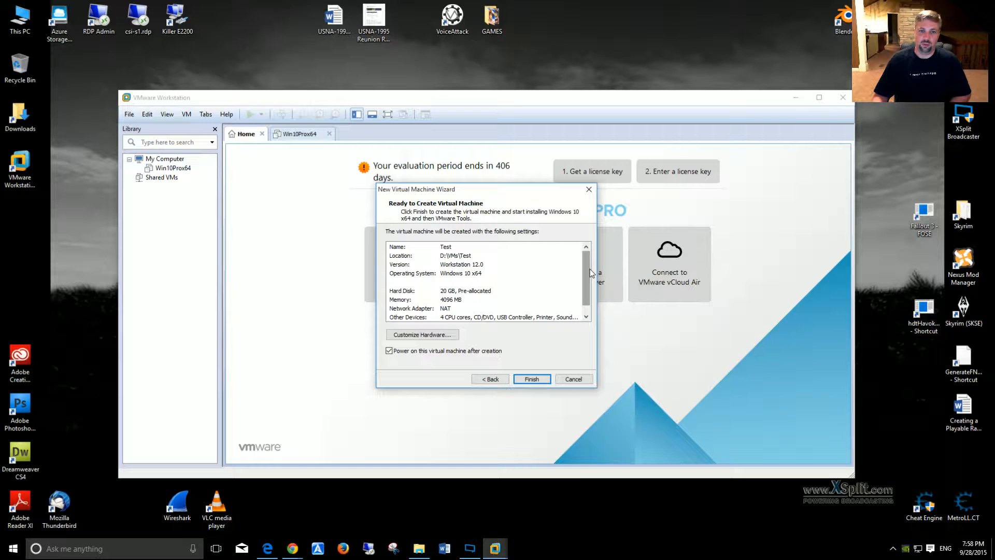
mouse_move(588, 274)
mouse_down()
mouse_move(589, 288)
mouse_move(586, 257)
mouse_move(585, 280)
mouse_up()
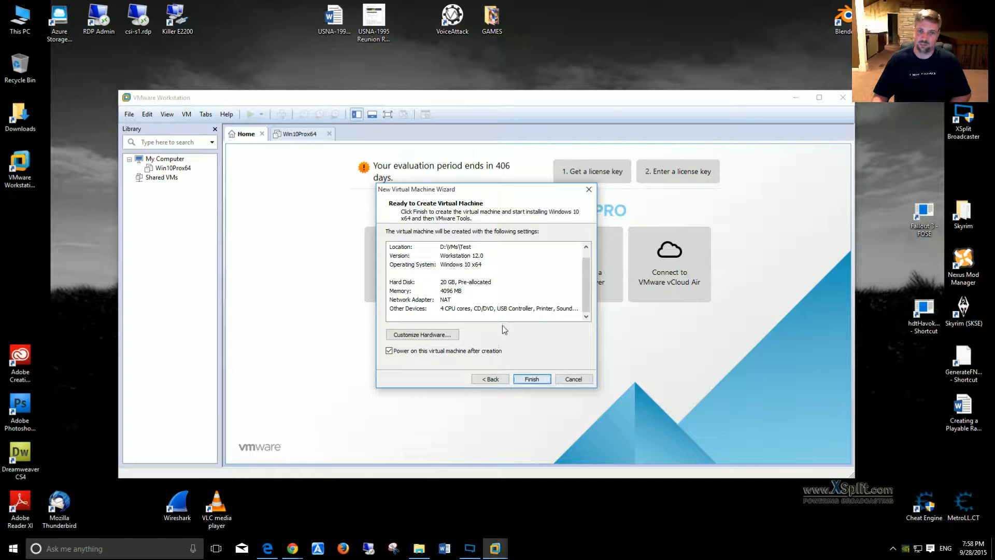
click(534, 380)
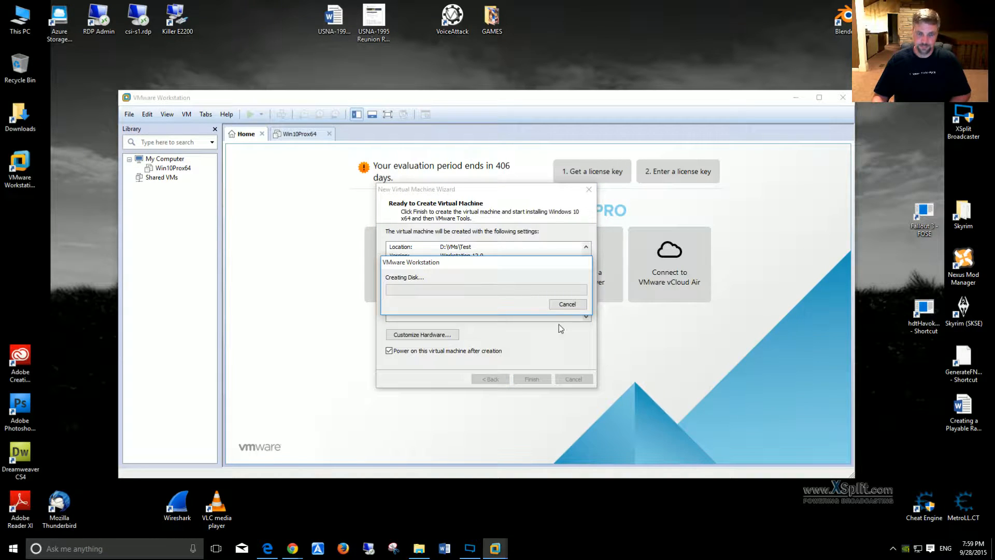
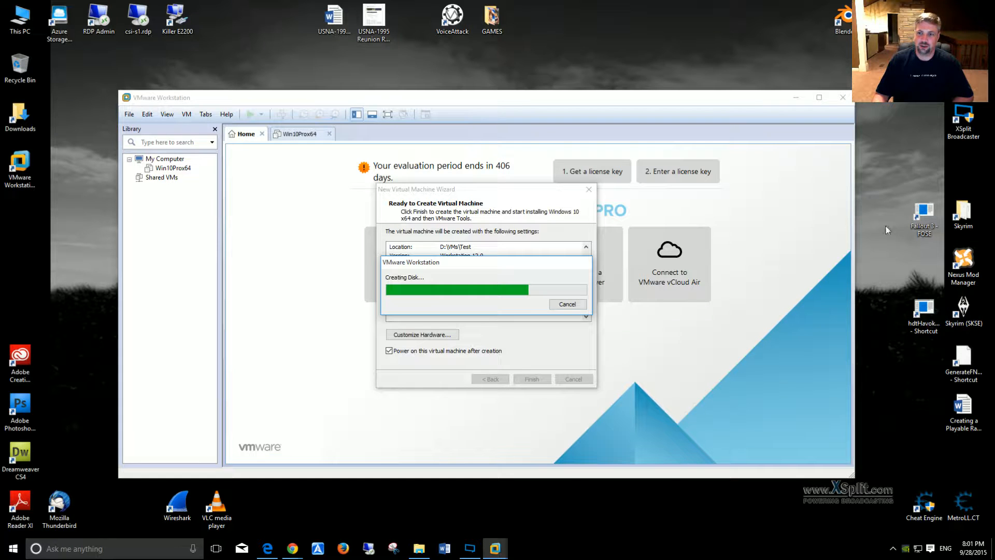
Step: Browse the game shortcuts in the desktop's GAMES folder and close the folder
click(492, 19)
double_click(492, 19)
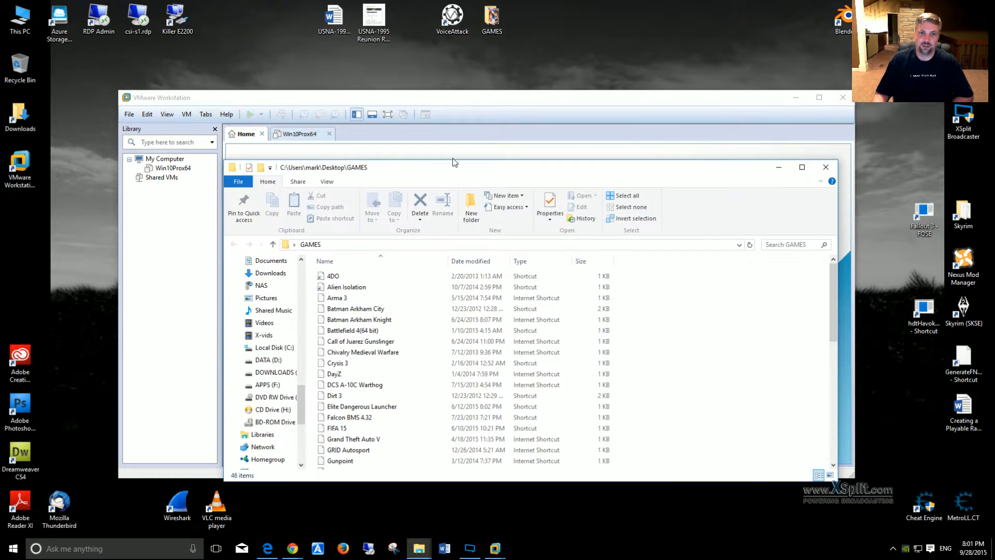
scroll(501, 333, down, 3)
scroll(502, 329, down, 4)
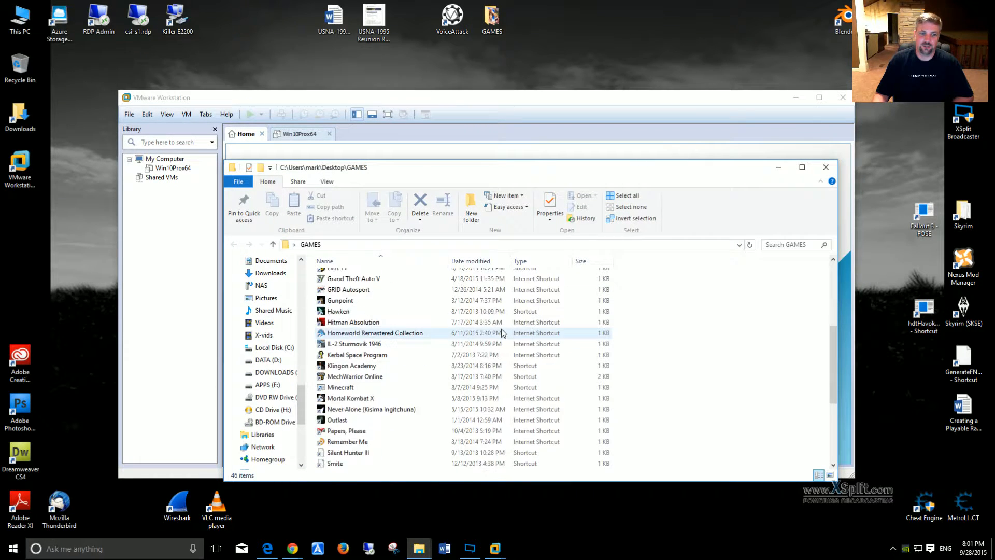
scroll(502, 331, up, 7)
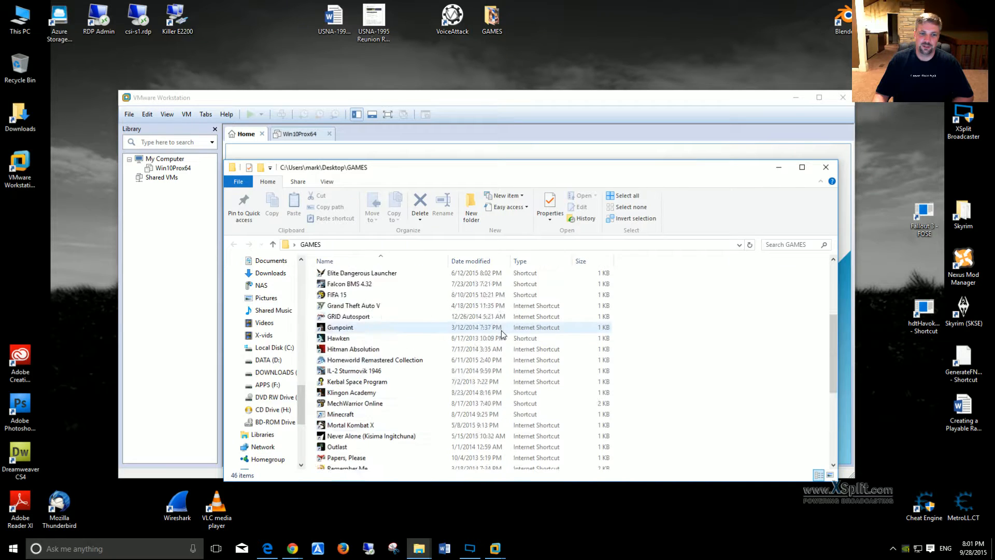
click(825, 169)
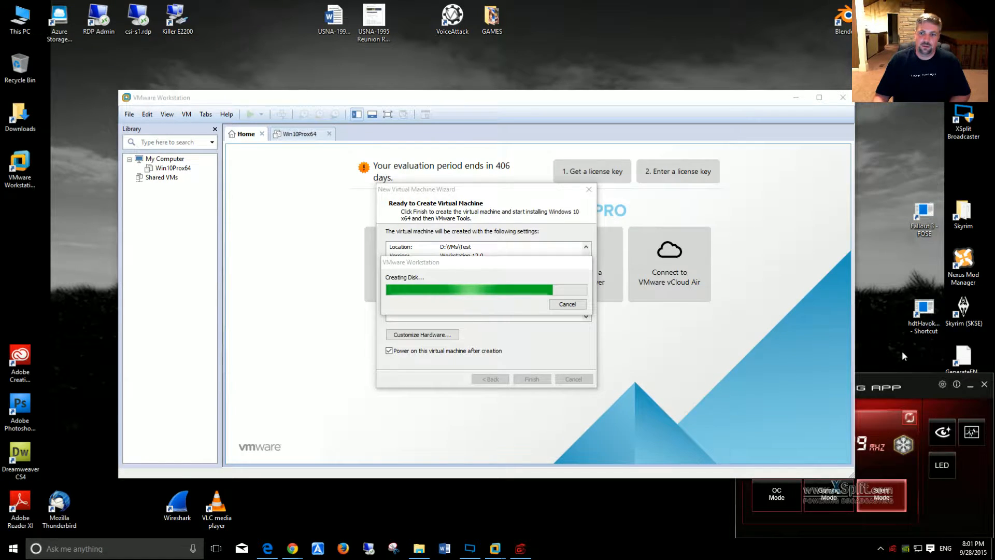
Step: View the MSI Gaming App and the Independent Fan Control, moving each into view and closing it
click(904, 388)
drag(919, 385, 655, 356)
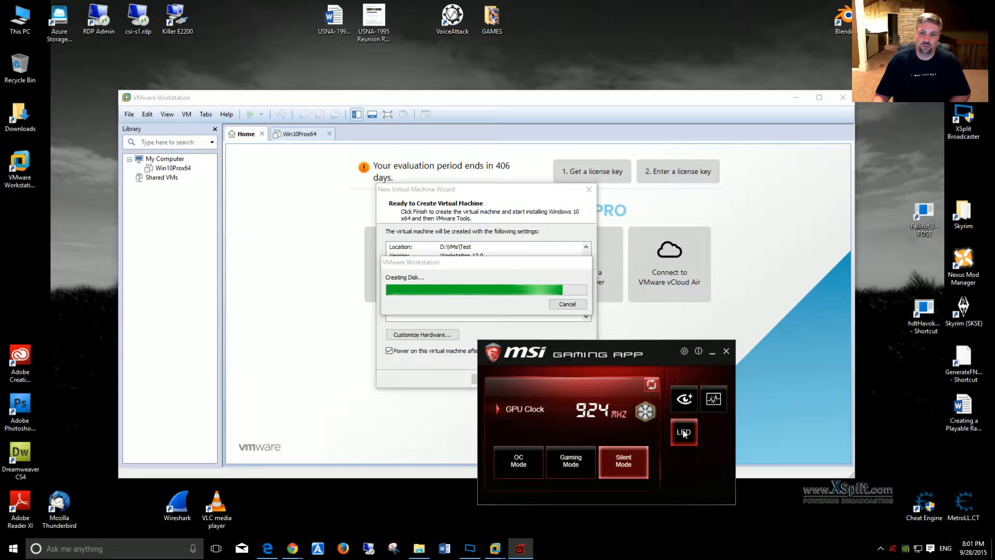
click(726, 352)
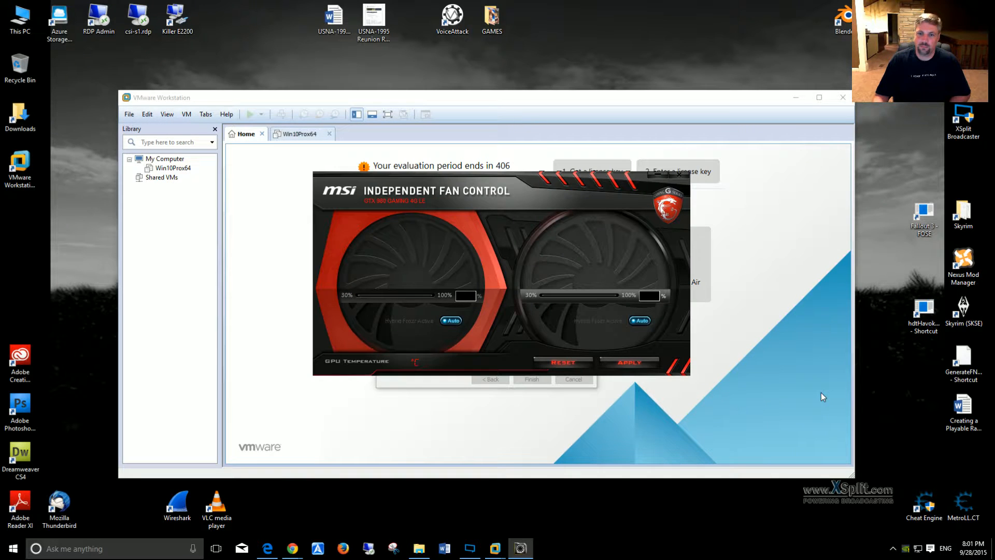
drag(558, 180, 536, 345)
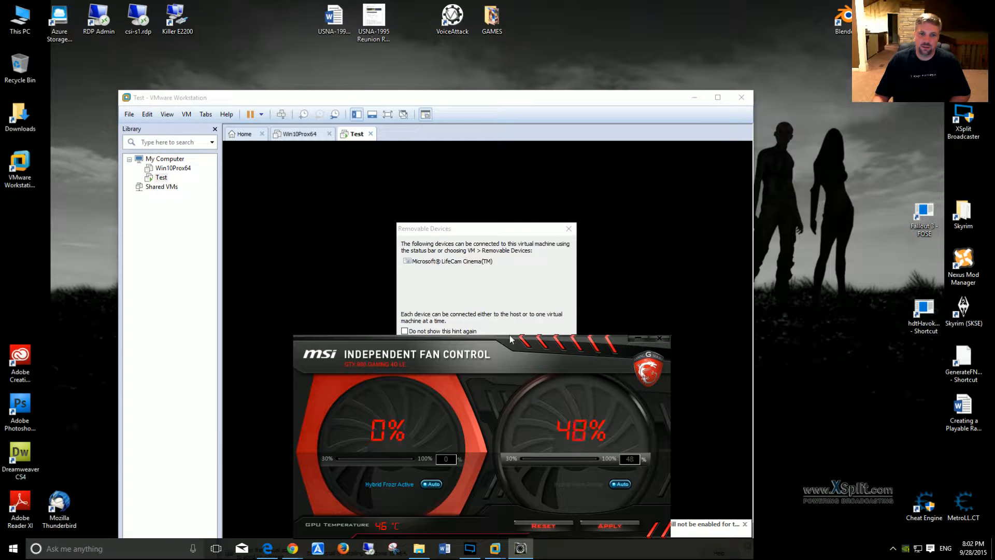
click(659, 338)
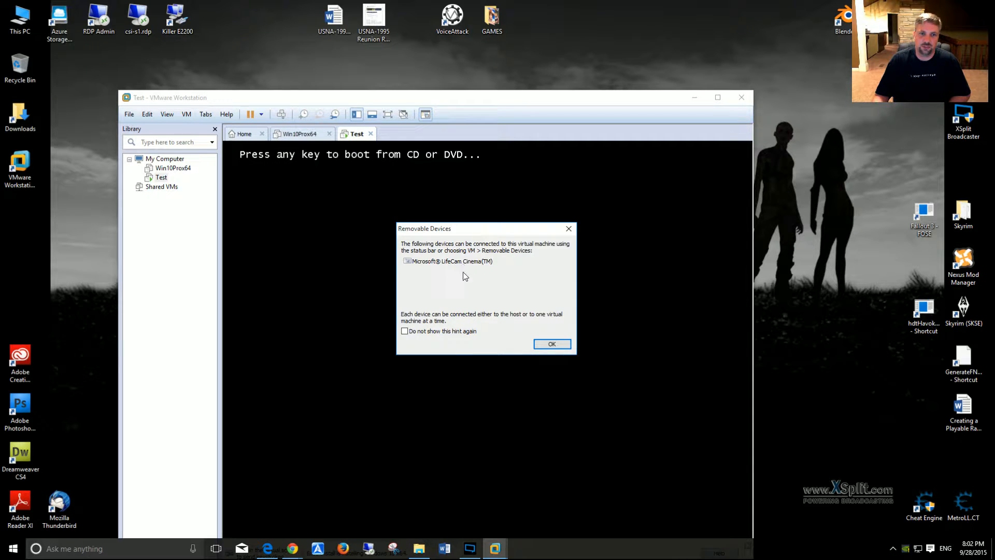
Step: Dismiss the Test machine's removable devices hint and move the VMware window up to show the Easy Install status
click(544, 346)
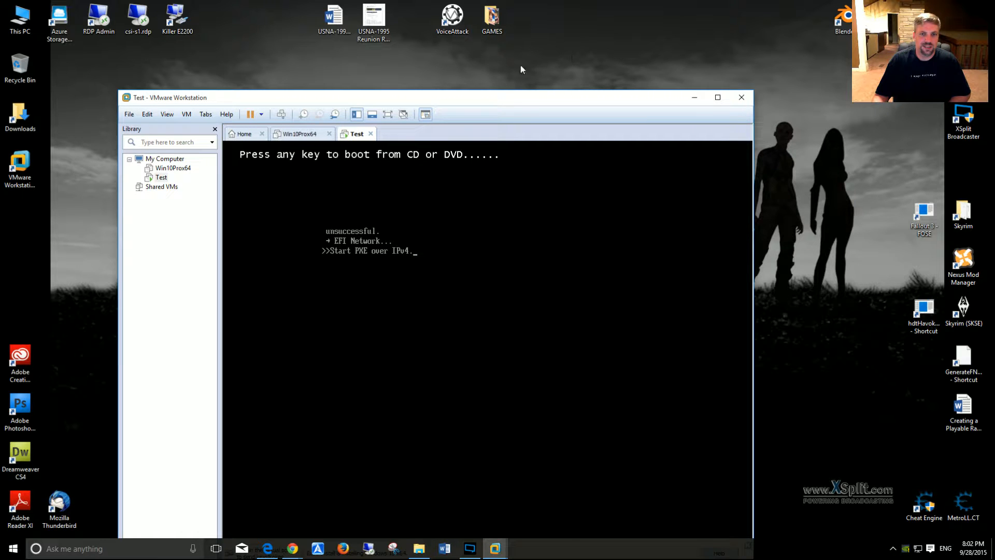
drag(492, 106, 519, 50)
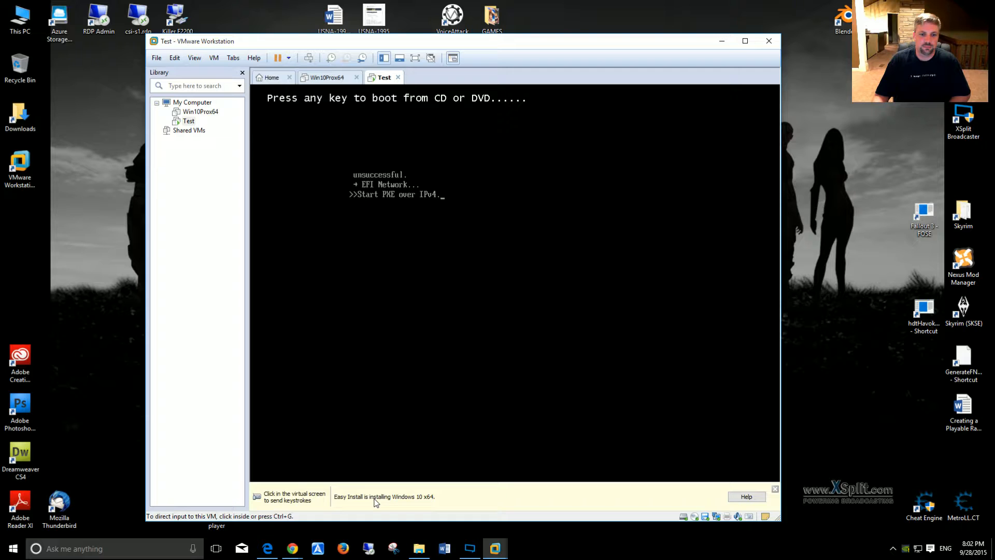
click(406, 233)
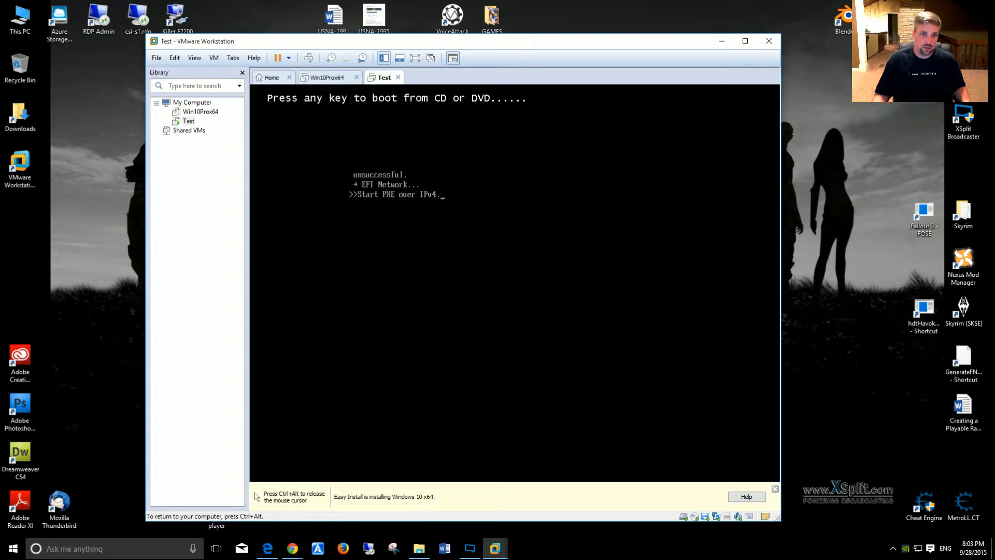
key(ctrl+alt)
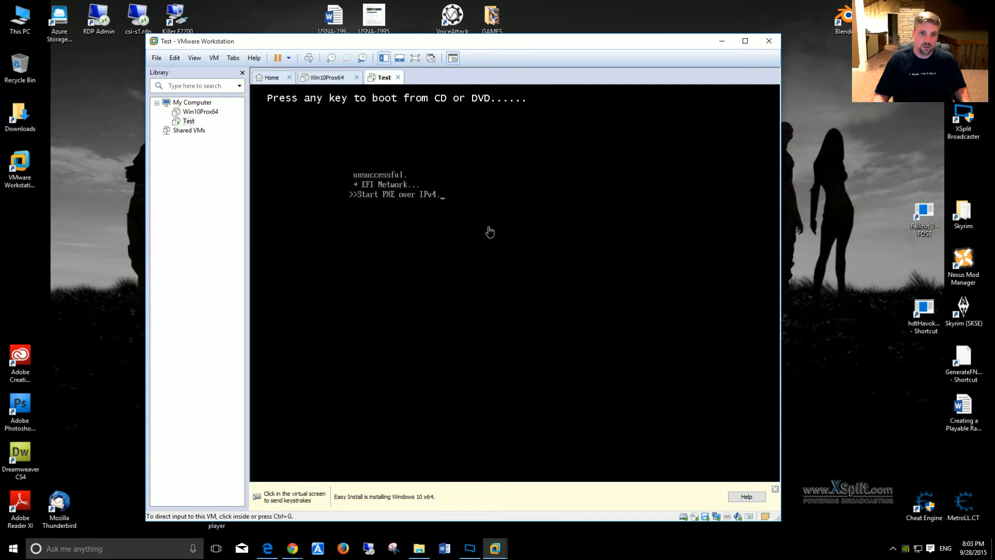
Step: Restart the Test guest, dismiss its removable devices hint and give it input focus to boot from the Windows DVD
click(288, 58)
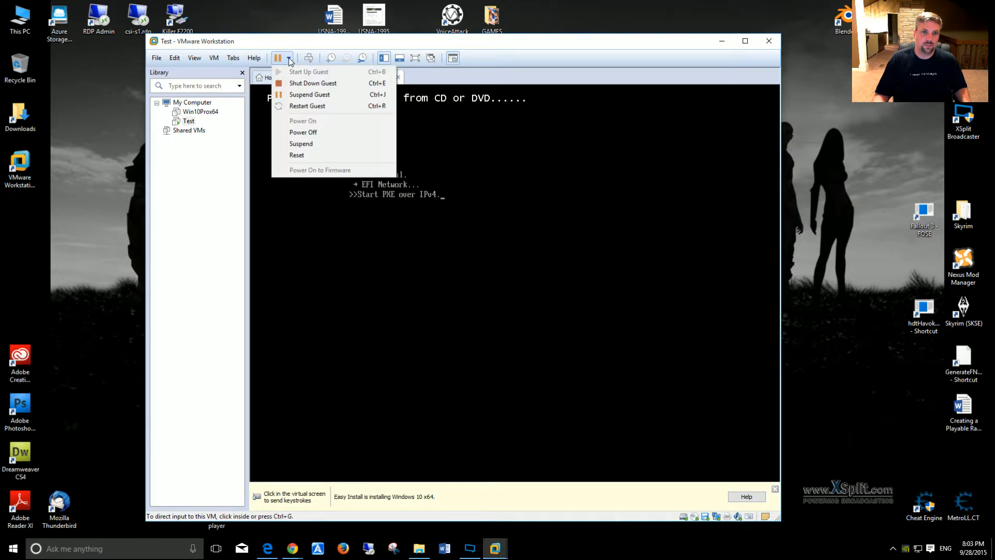
click(300, 106)
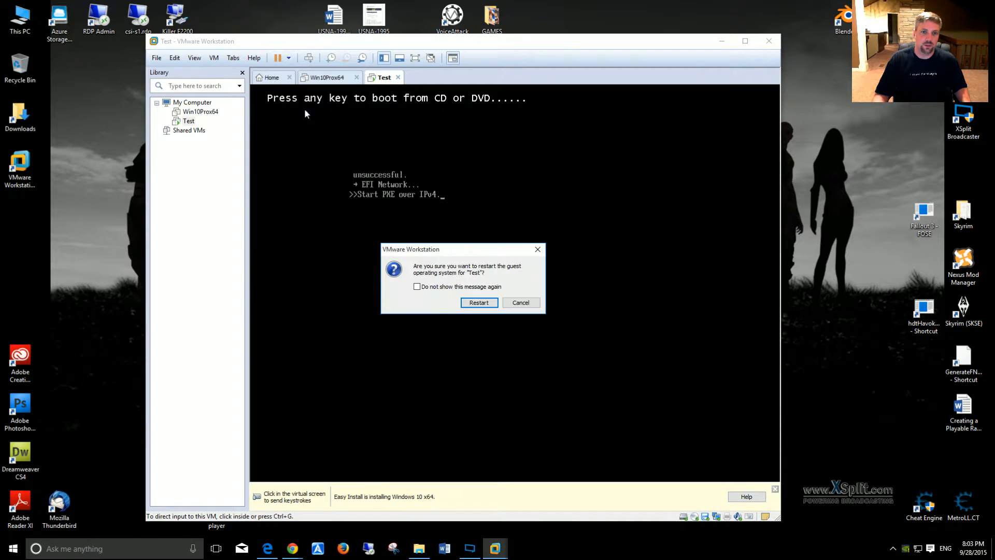
click(477, 303)
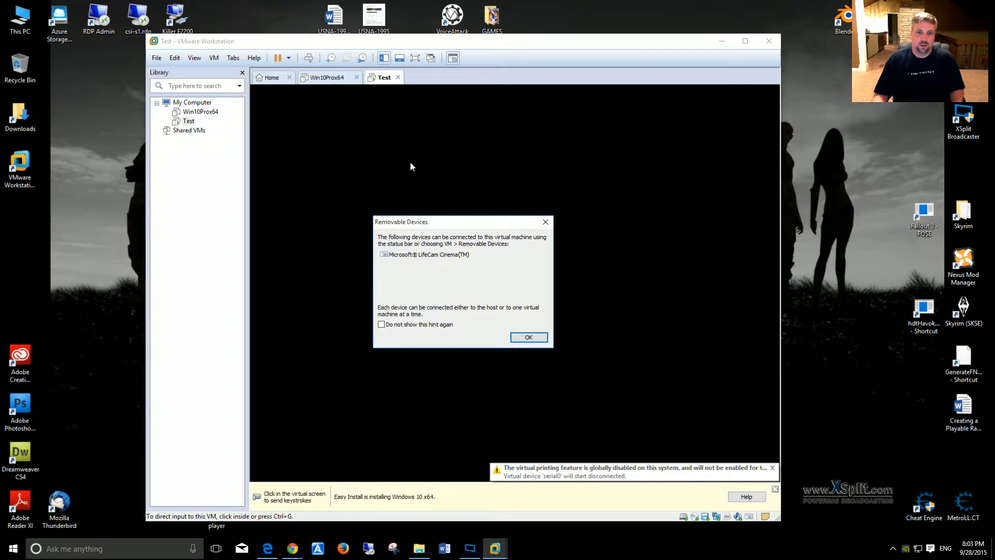
click(528, 336)
click(499, 249)
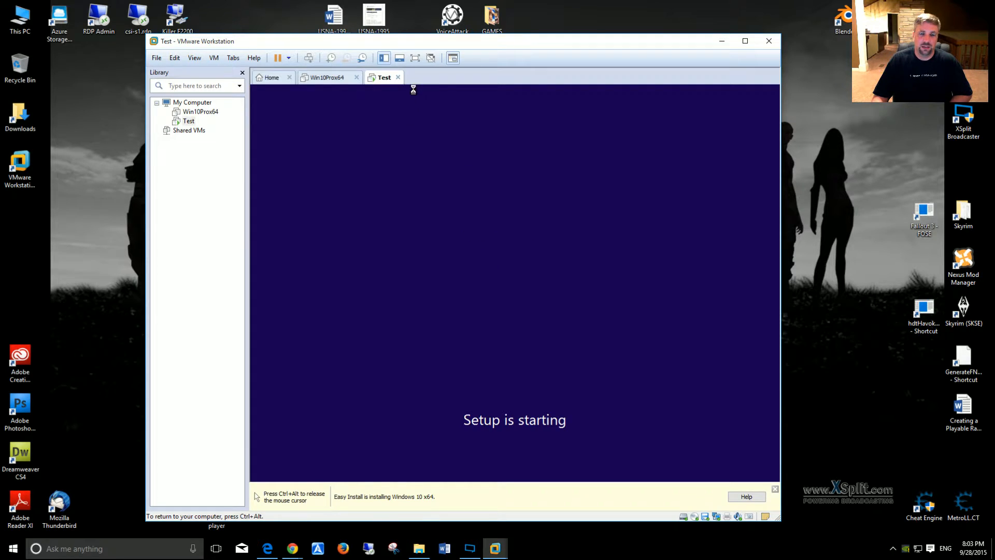
Step: Suspend the Test virtual machine and power on Win10Prox64, dismissing its removable devices hint
key(ctrl+alt)
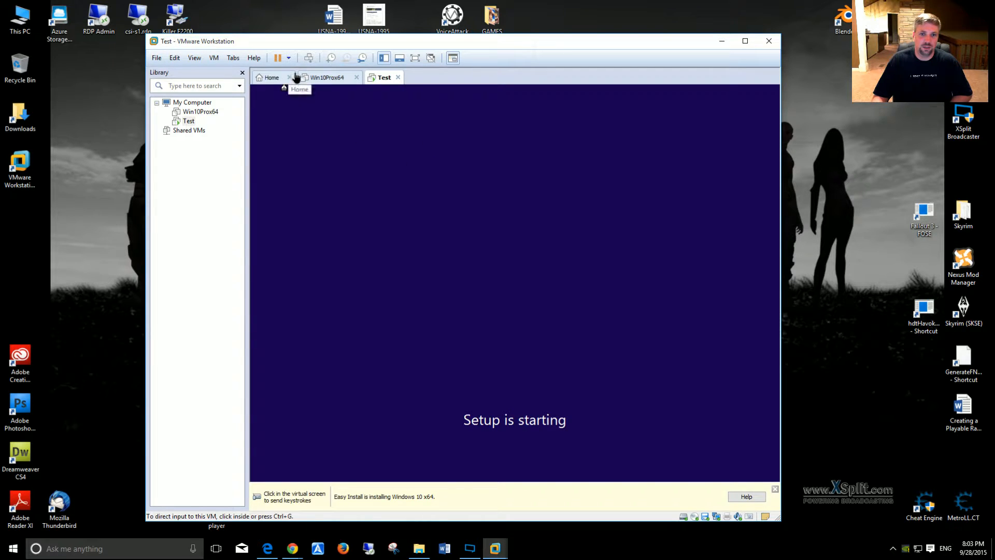
click(279, 59)
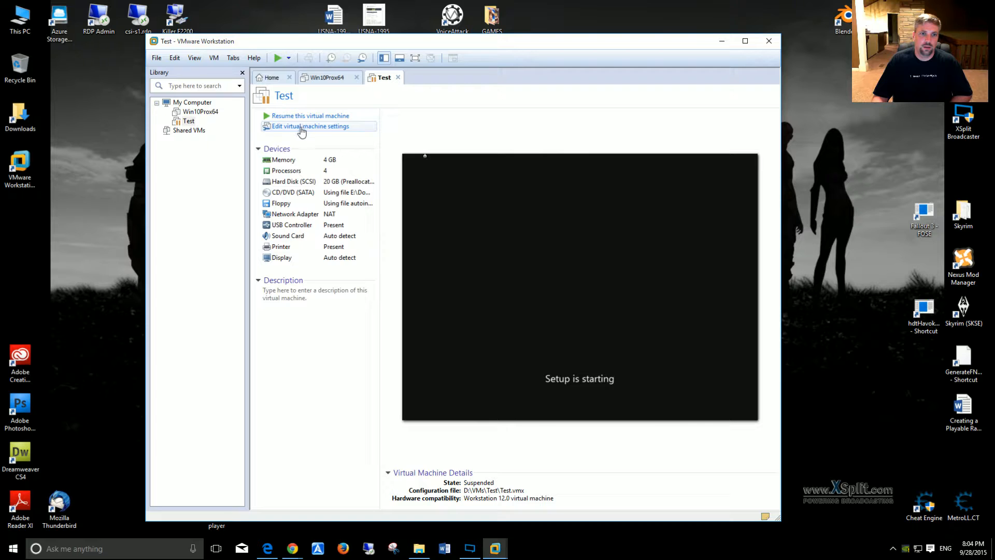
click(330, 78)
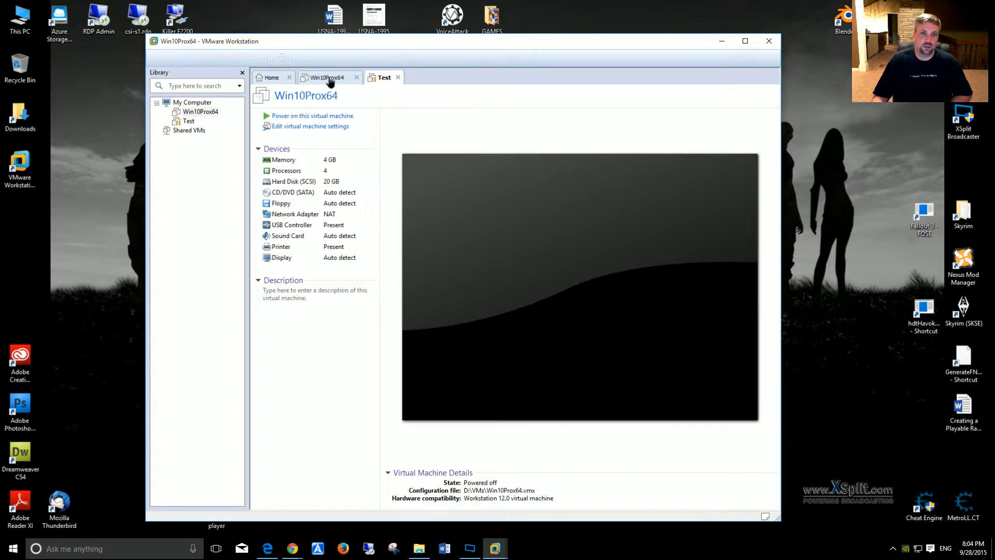
click(302, 118)
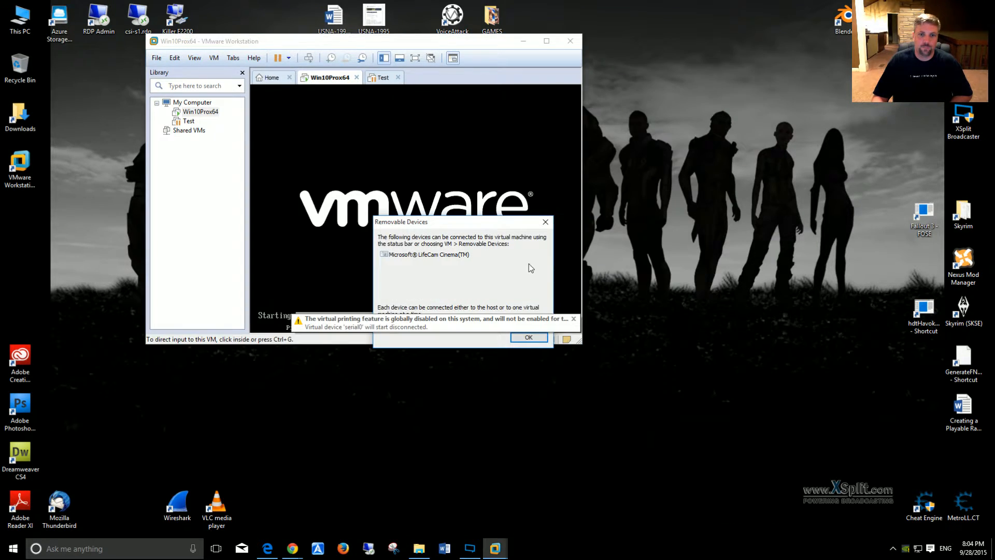
click(533, 337)
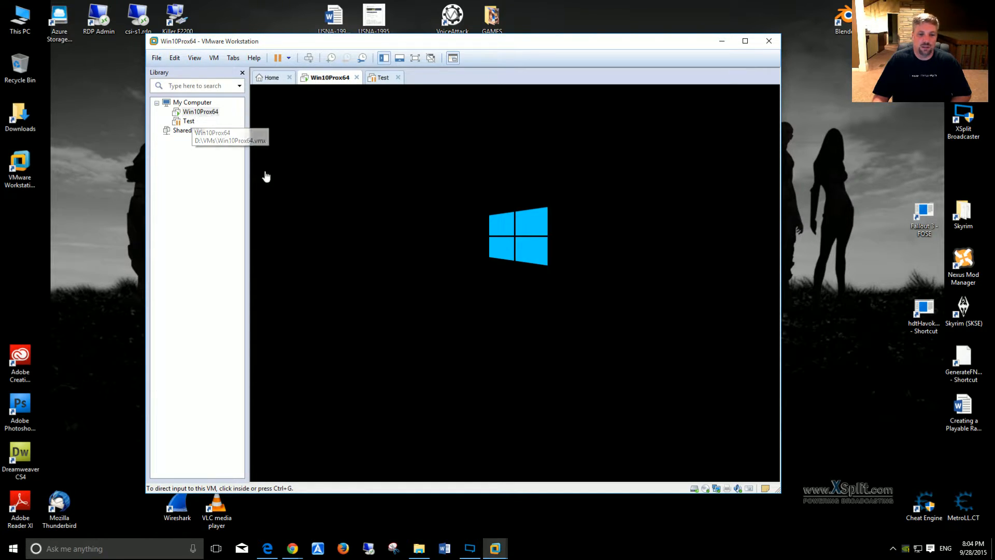
click(489, 314)
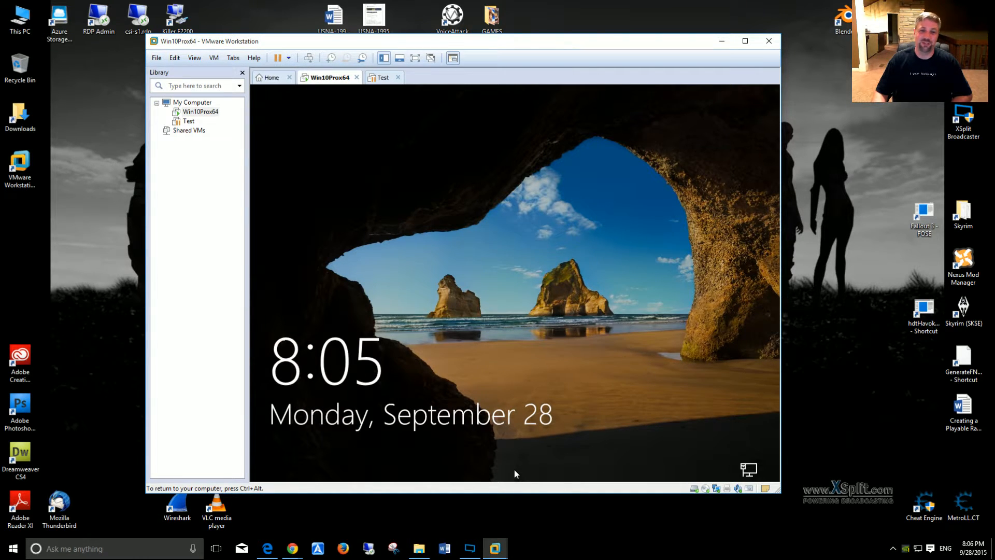
Step: Dismiss the Windows 10 lock screen in Win10Prox64 and sign in with the account password
mouse_move(514, 471)
mouse_down()
mouse_move(520, 447)
mouse_move(514, 466)
mouse_up()
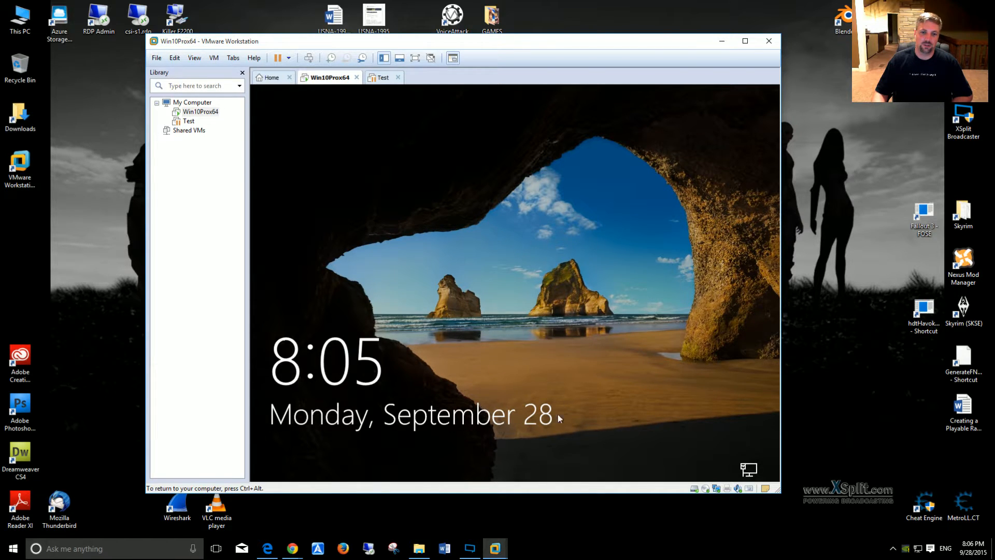
drag(512, 464, 497, 102)
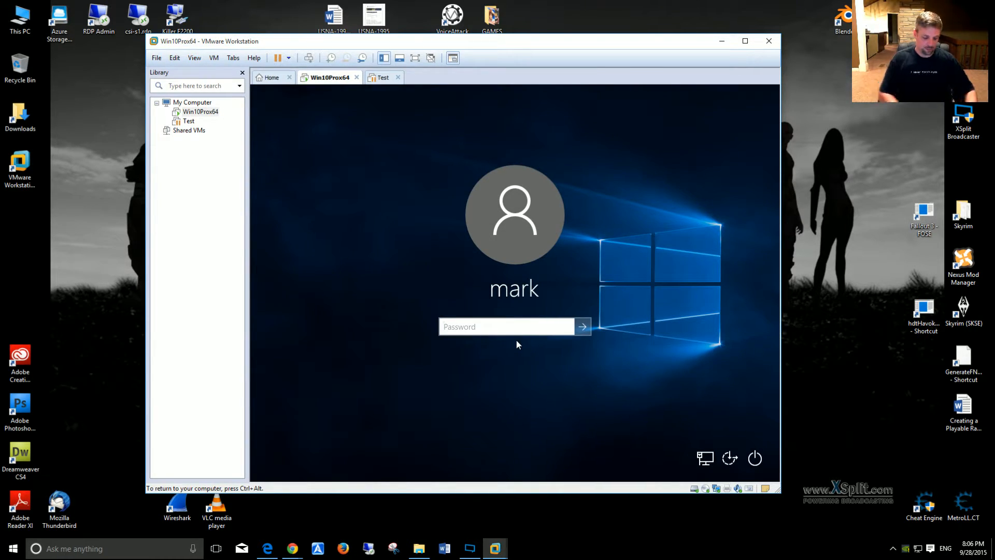
text(*********)
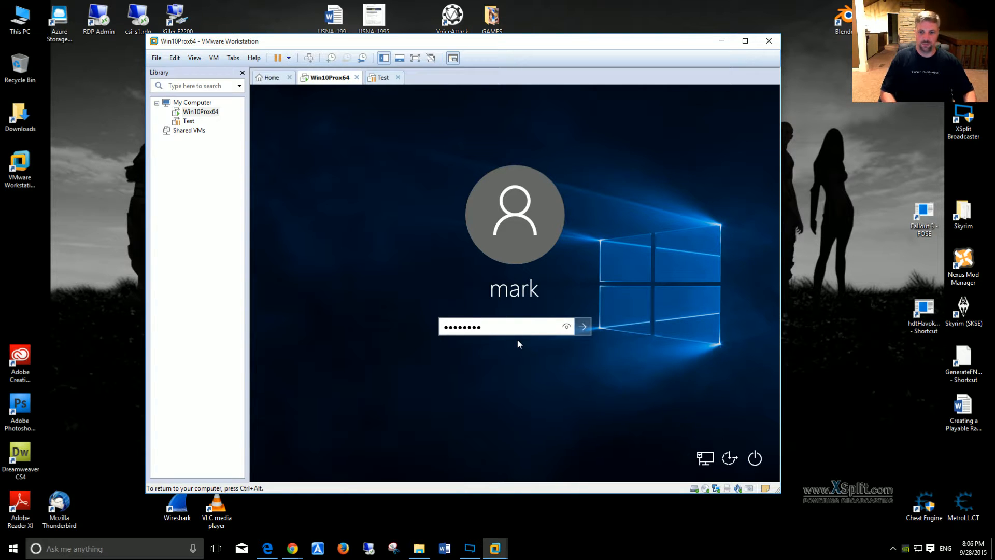
click(669, 424)
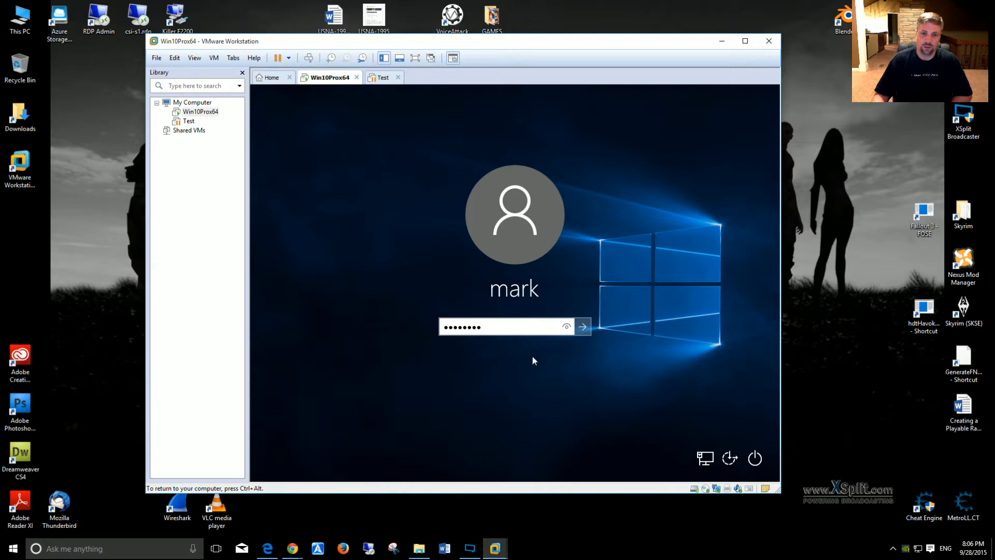
click(582, 327)
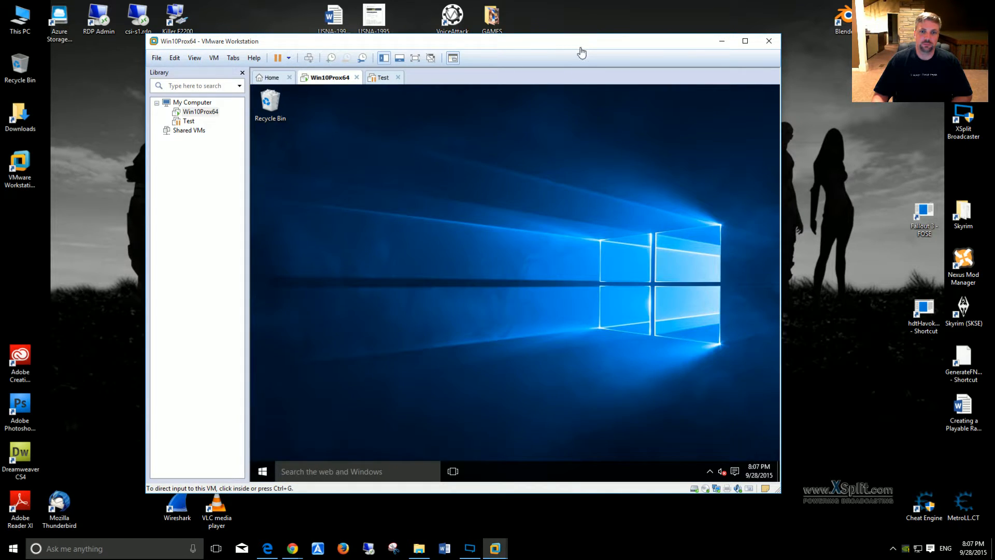
Step: Decline making the guest PC discoverable by other devices on Network 2
drag(580, 48, 582, 62)
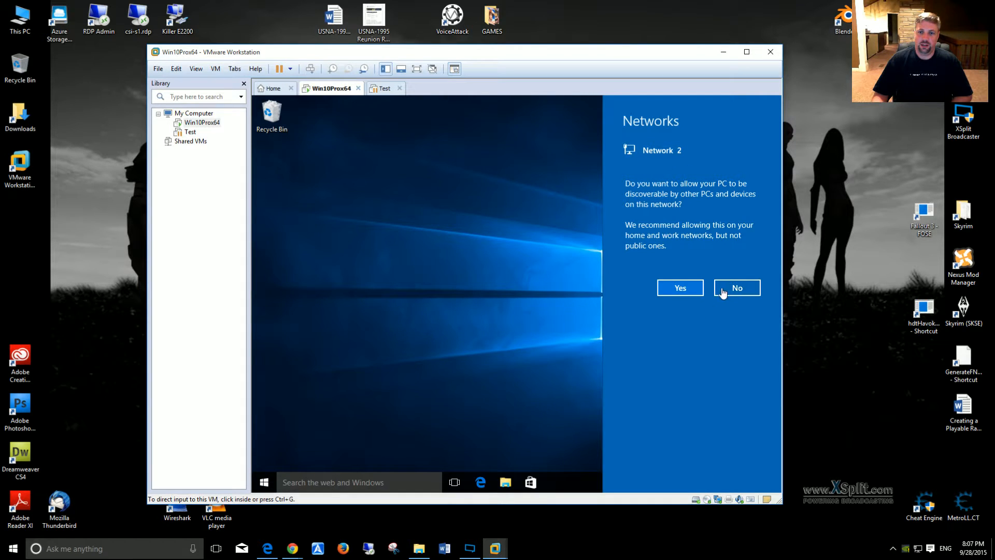
click(685, 205)
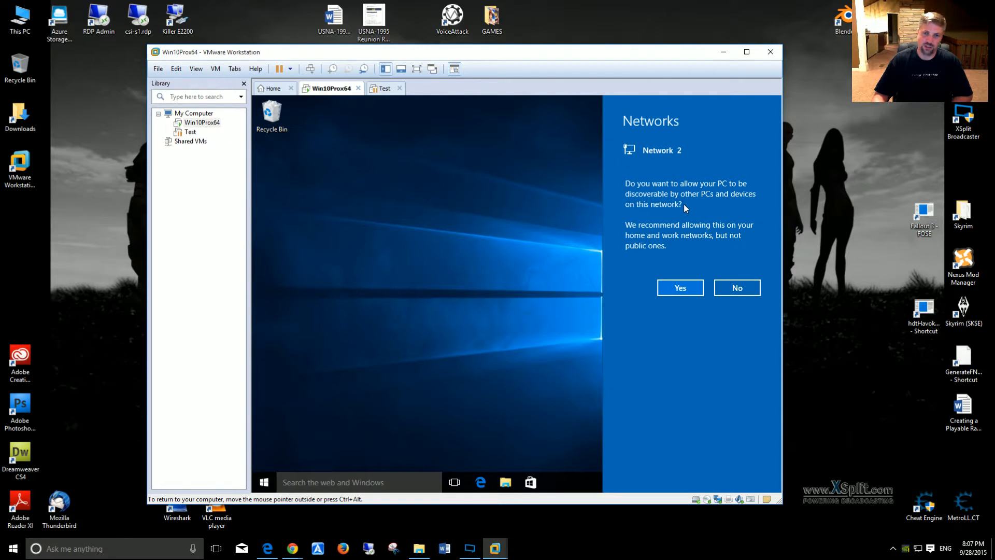
click(726, 288)
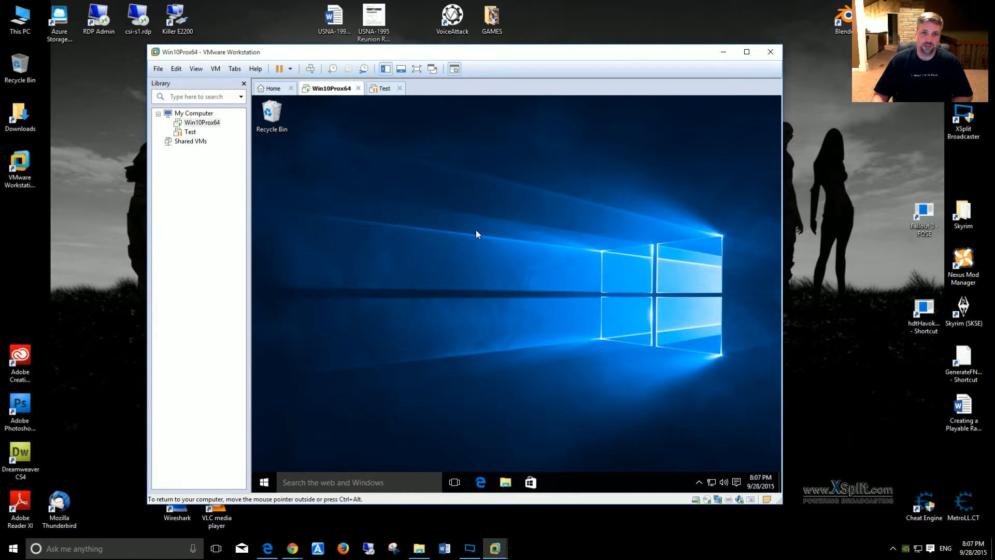
Step: Empty the Recycle Bin on the guest's desktop and confirm the deletion
click(276, 121)
right_click(276, 121)
click(319, 137)
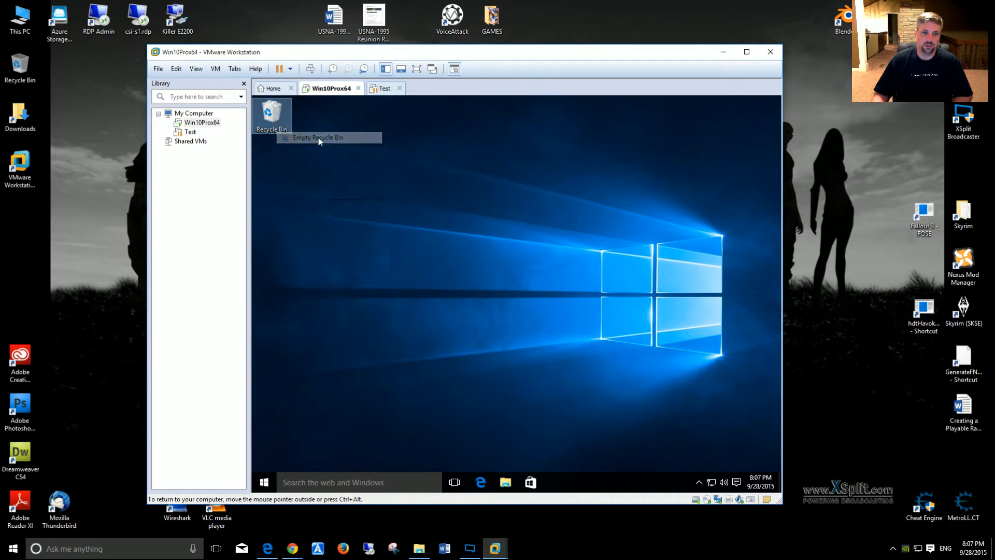
click(558, 331)
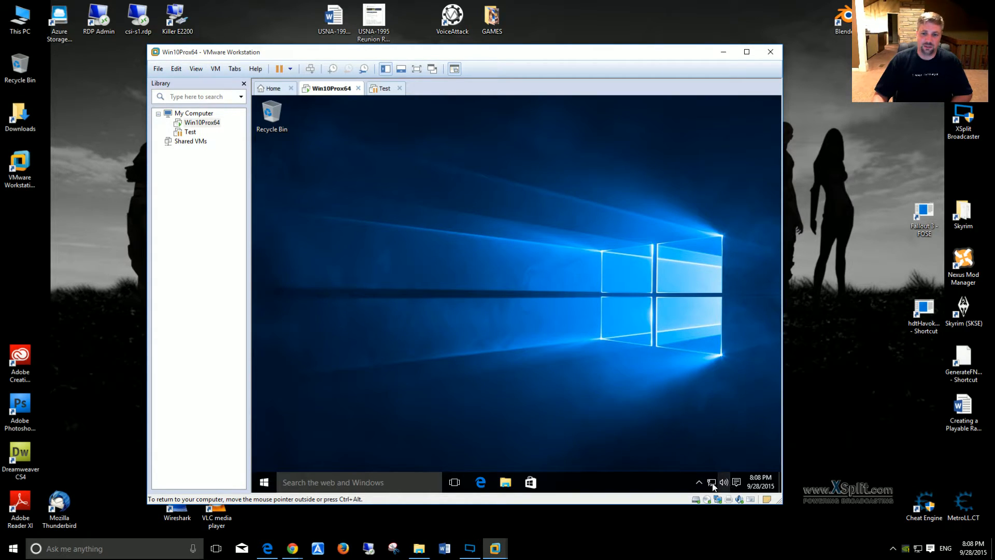
Step: Check the guest's network connection status and the network options available, leaving them unused
mouse_move(711, 482)
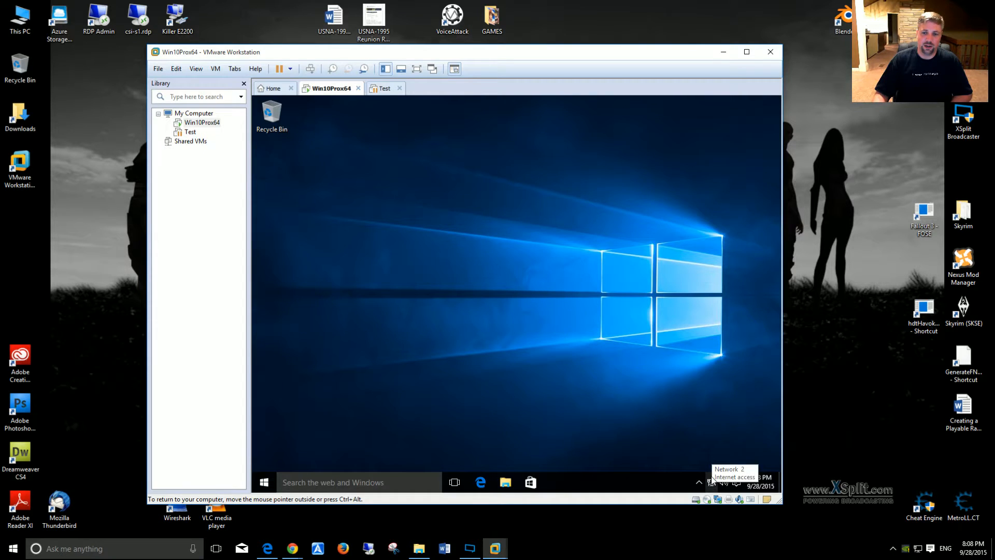
right_click(712, 483)
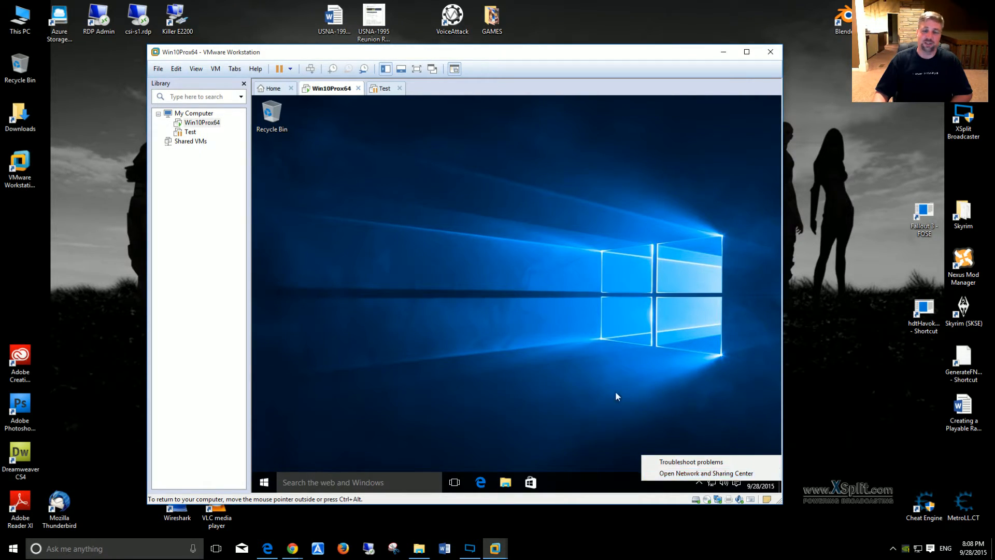
click(494, 294)
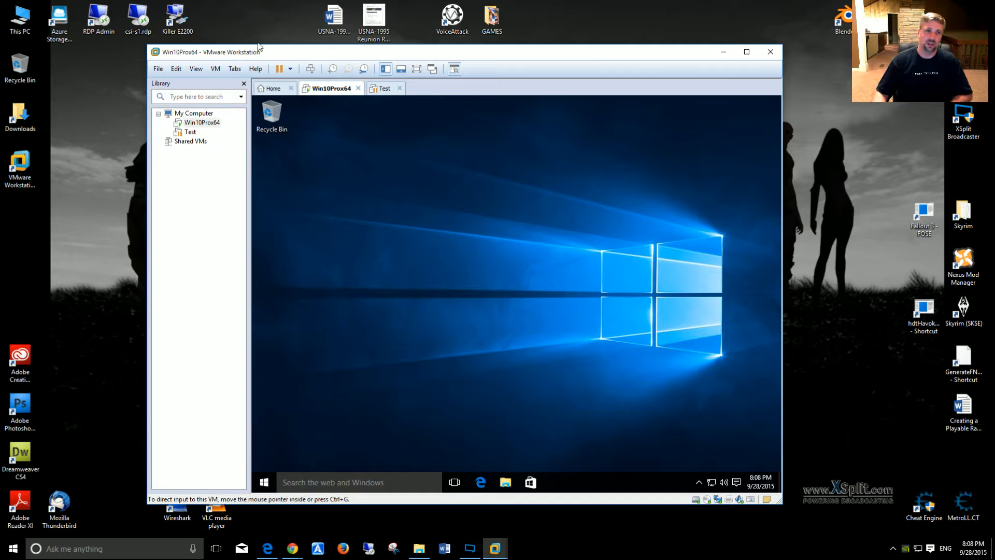
Step: Check the host's Local Area Connection 3 status through Network and Sharing Center, then close both windows
right_click(918, 548)
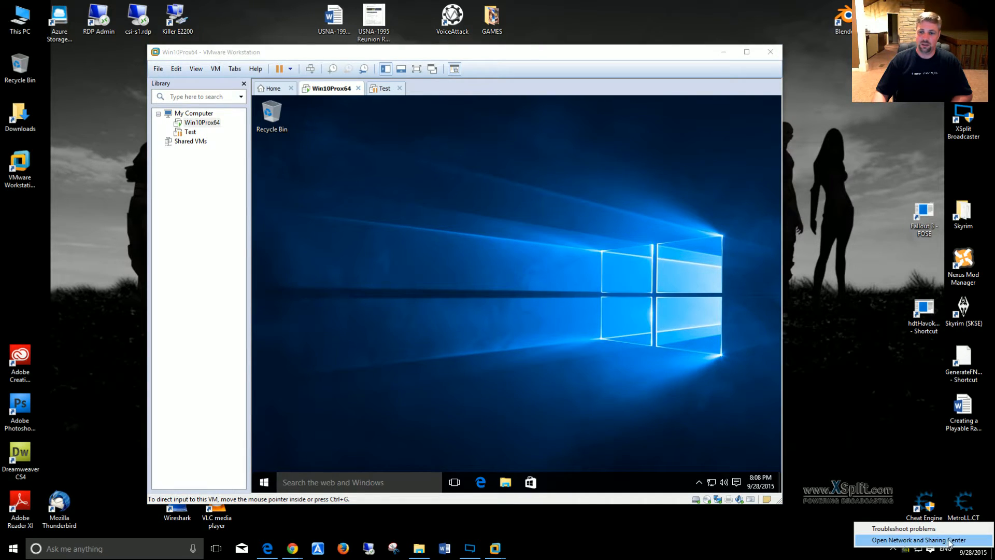
click(936, 541)
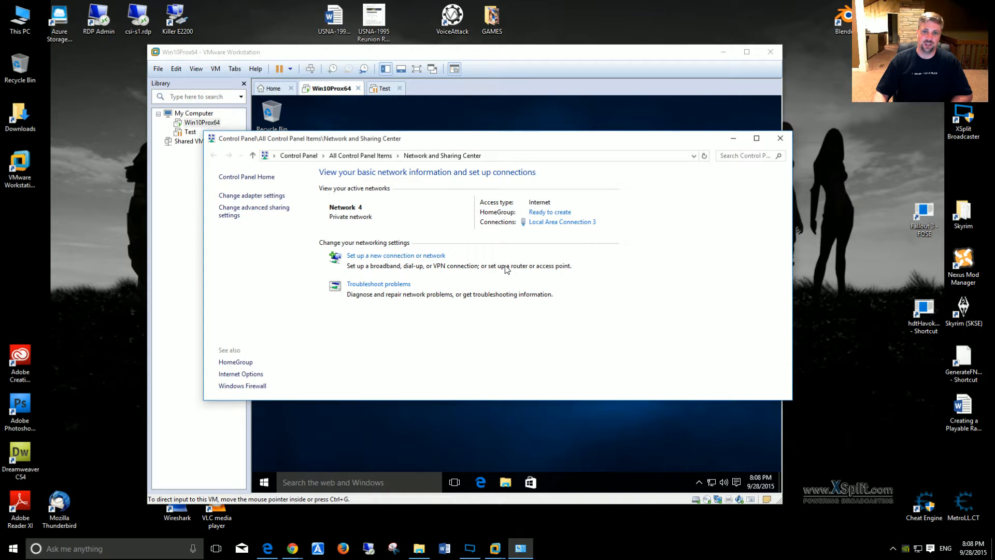
click(559, 223)
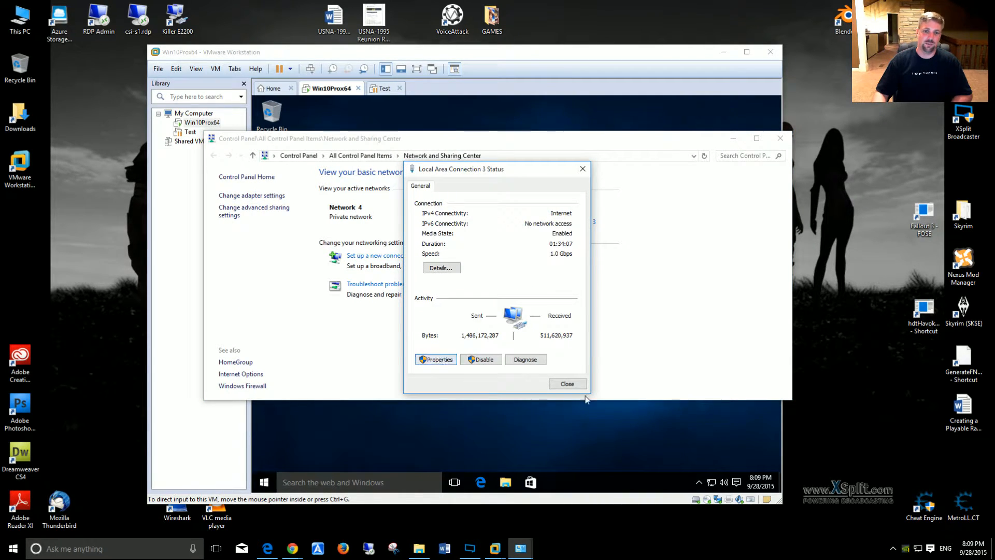
click(567, 384)
click(777, 136)
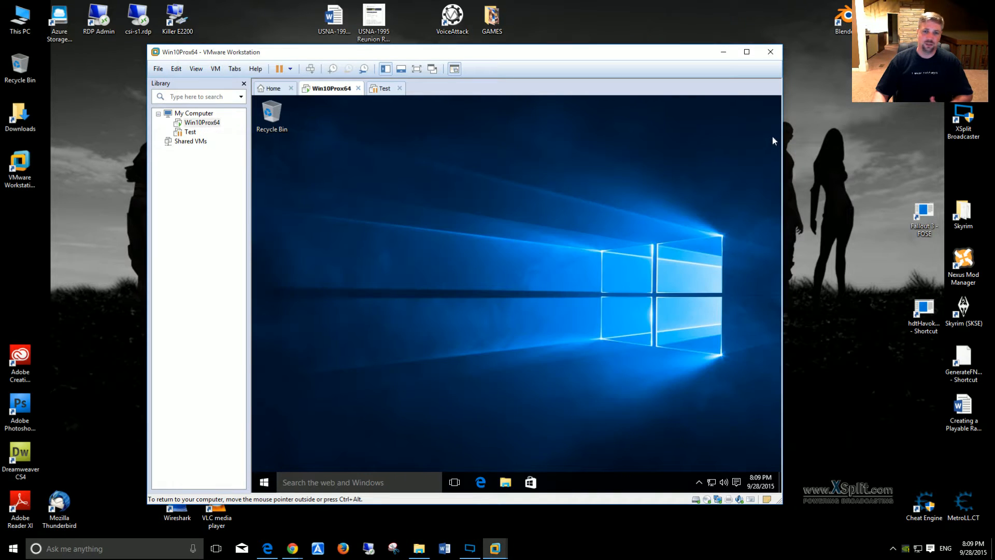
Step: Review the protocols and services in the host's Killer E2200 connection properties without changing them, then close its windows
double_click(178, 22)
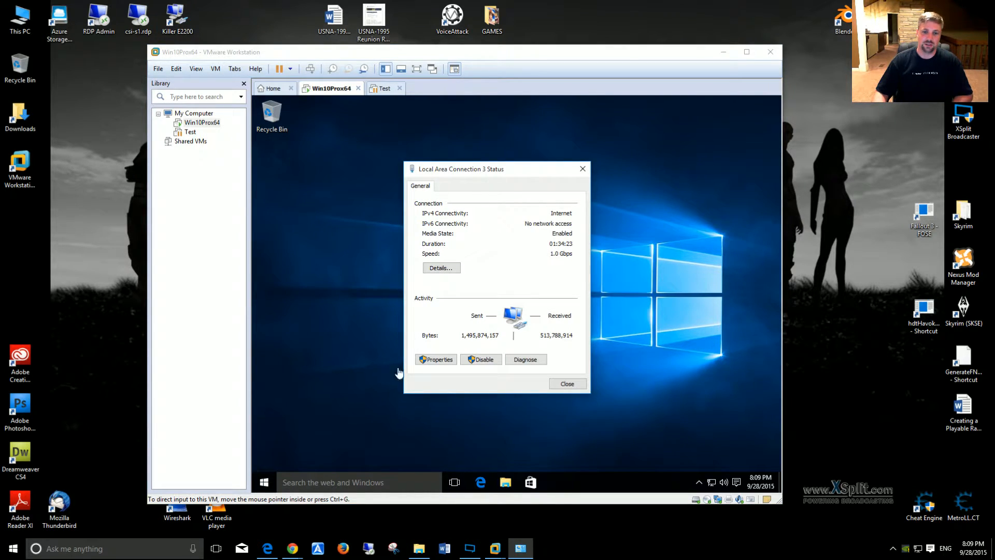
click(436, 359)
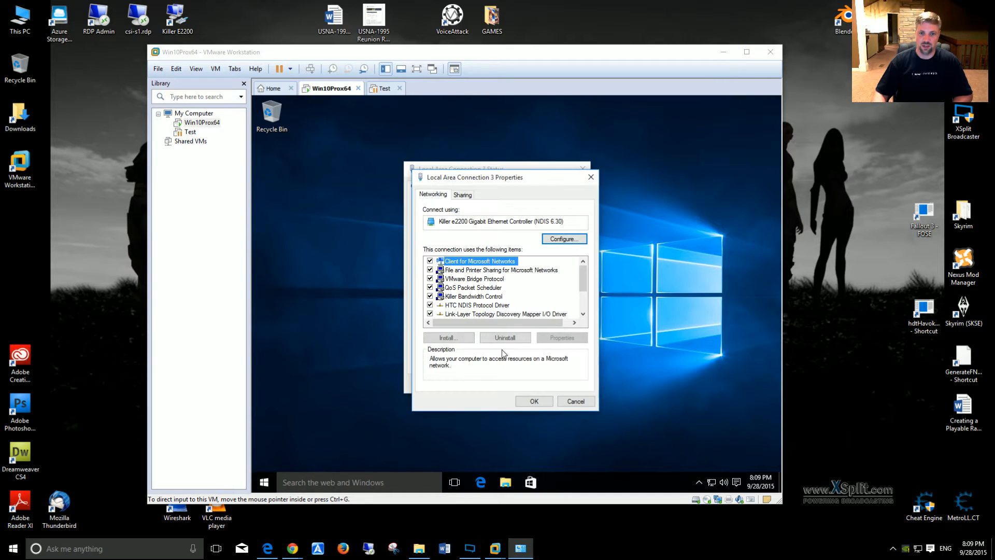
mouse_move(583, 287)
mouse_down()
mouse_move(588, 309)
mouse_move(596, 279)
mouse_up()
click(579, 400)
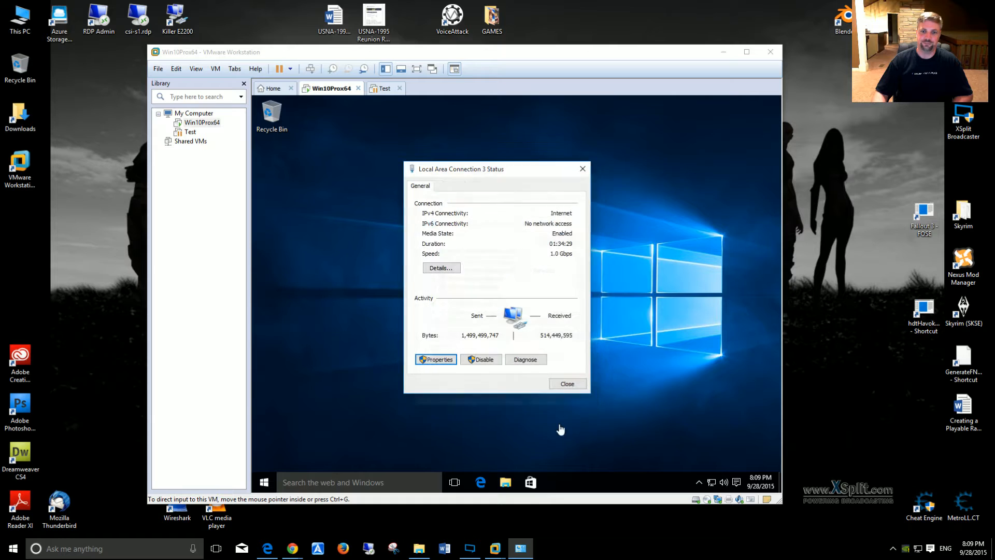
click(559, 384)
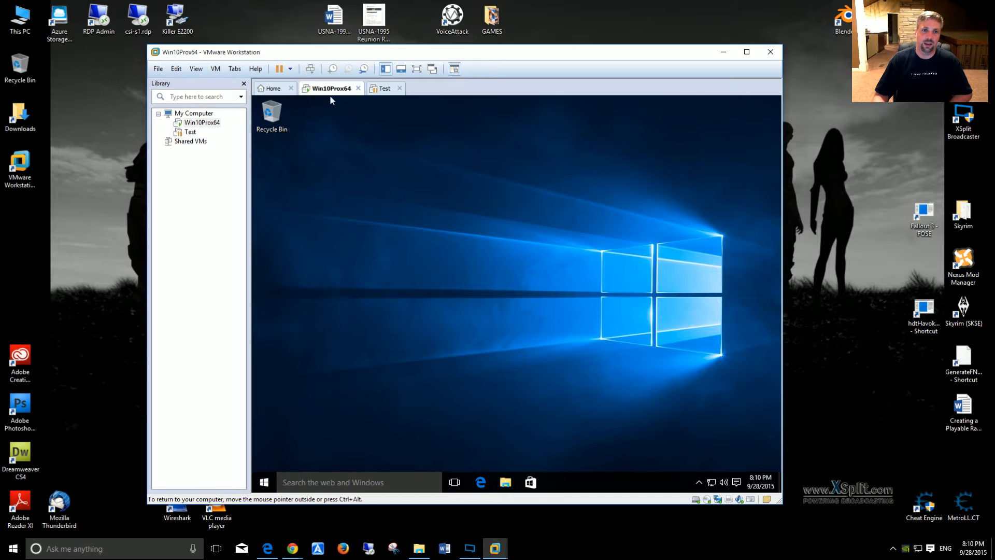
Step: Shut down the Win10Prox64 virtual machine from within its Windows guest
right_click(203, 122)
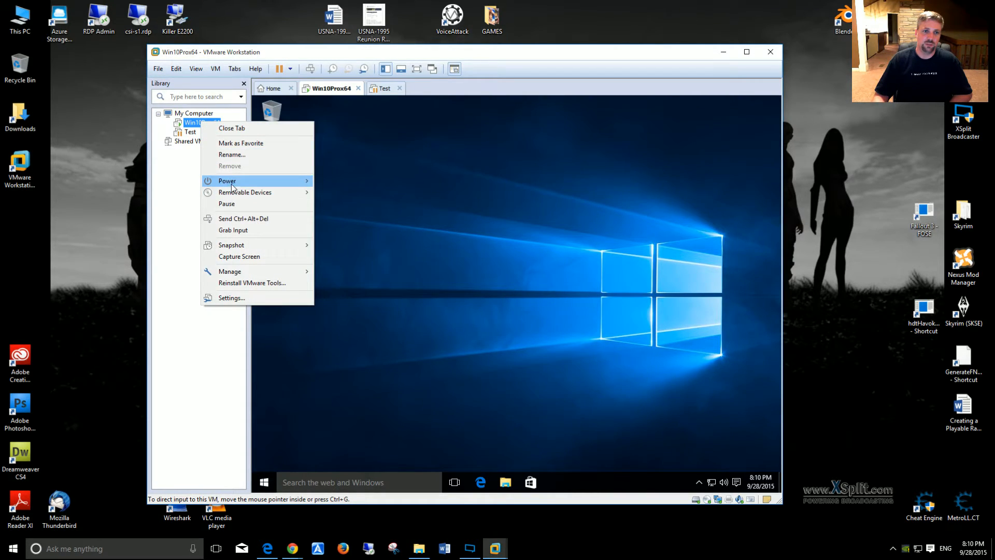
click(380, 415)
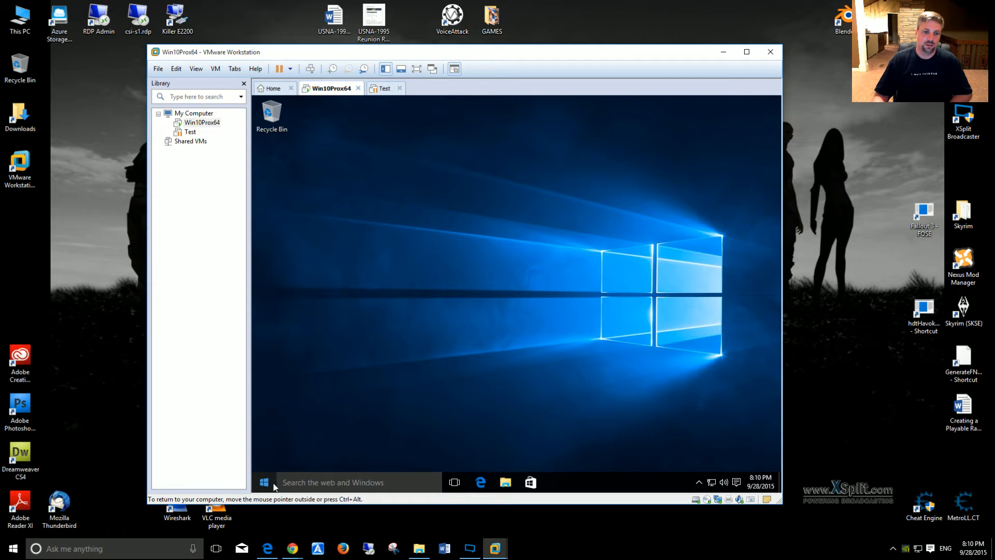
click(264, 482)
click(300, 442)
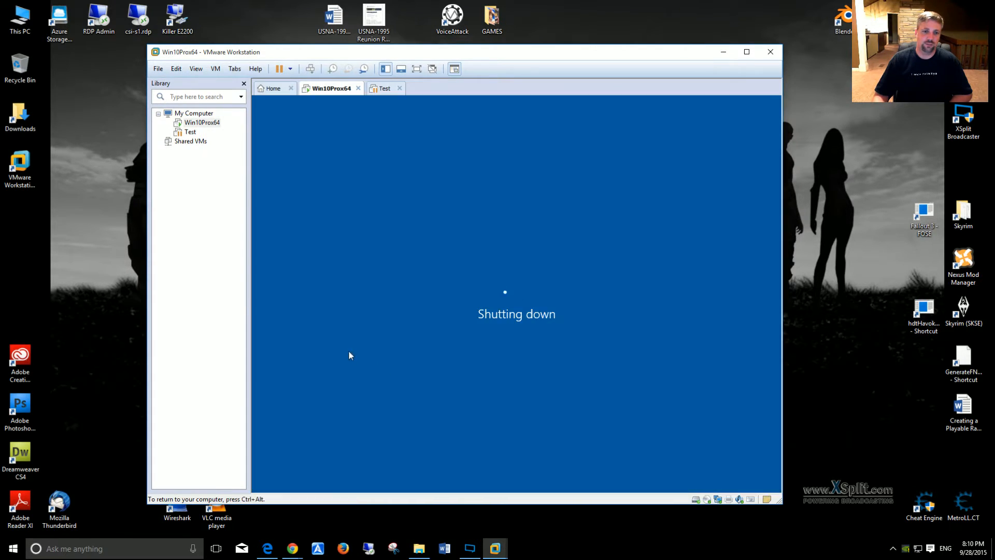
Step: Power off the suspended Test virtual machine and discard its suspended state
click(189, 132)
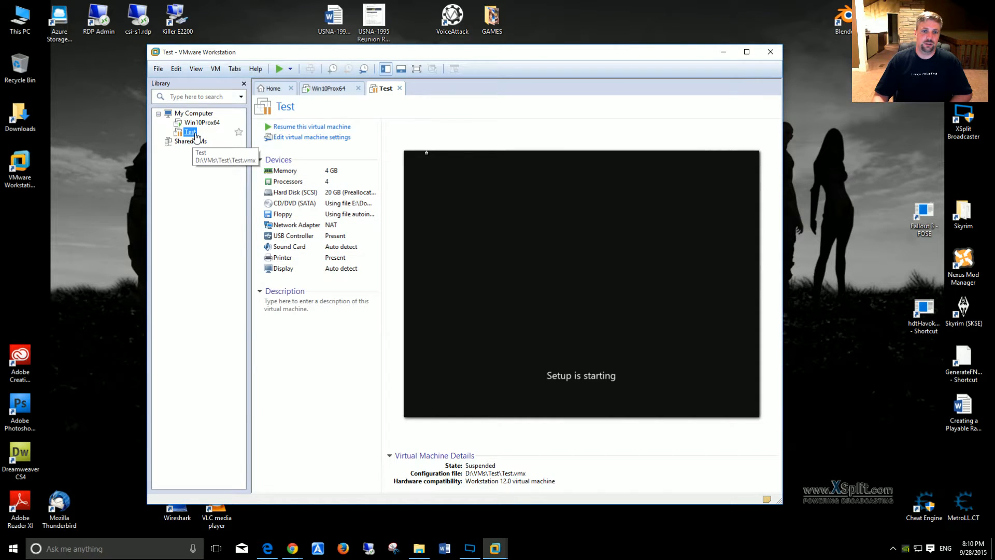
right_click(191, 133)
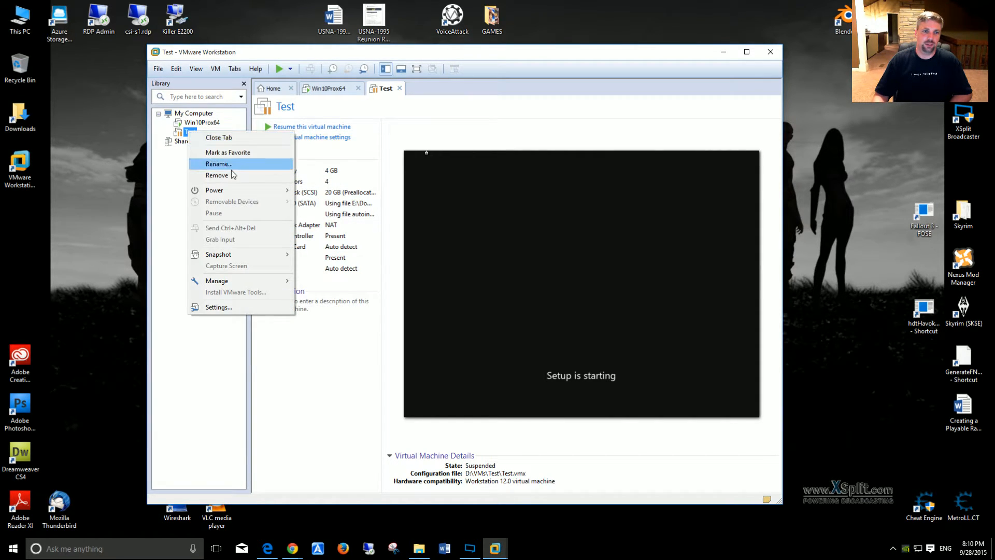
mouse_move(228, 191)
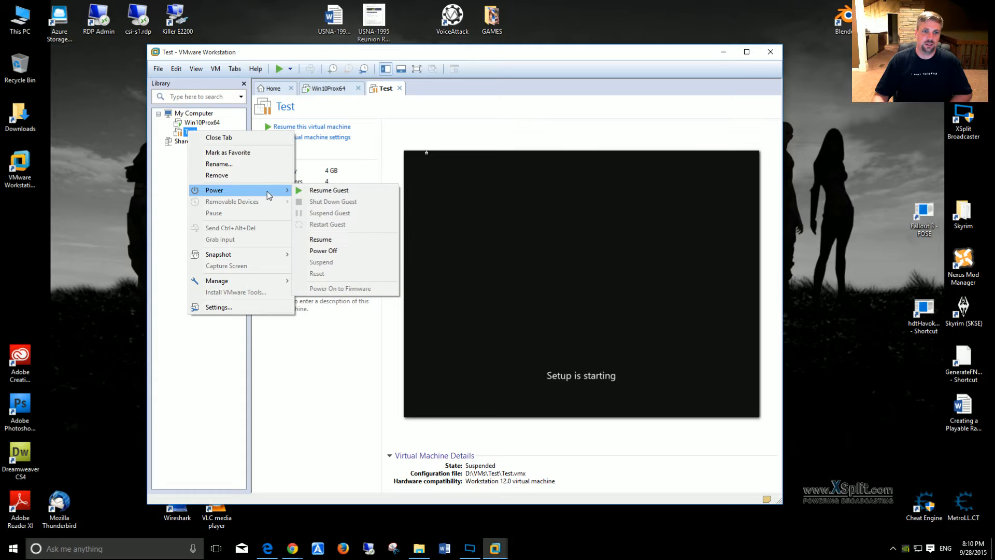
click(324, 250)
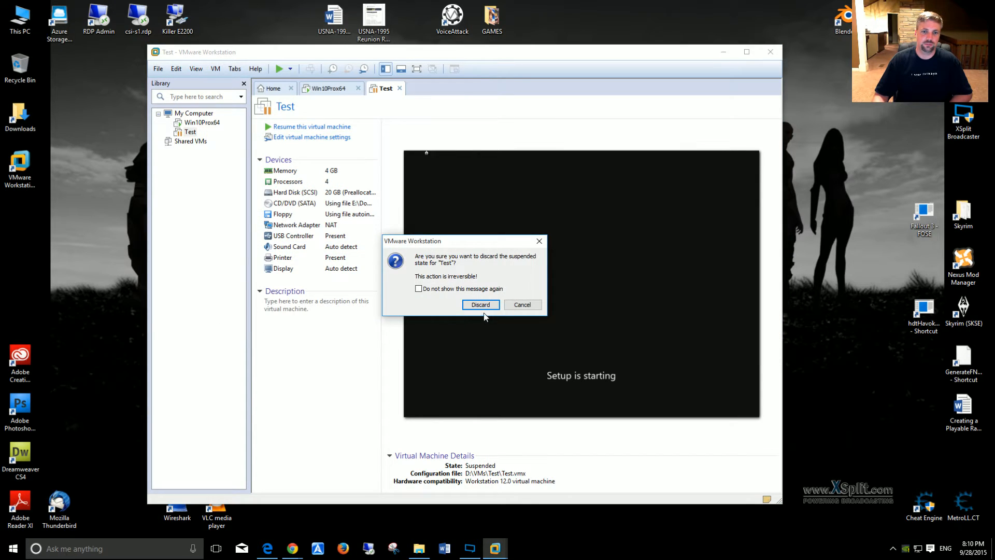
click(480, 304)
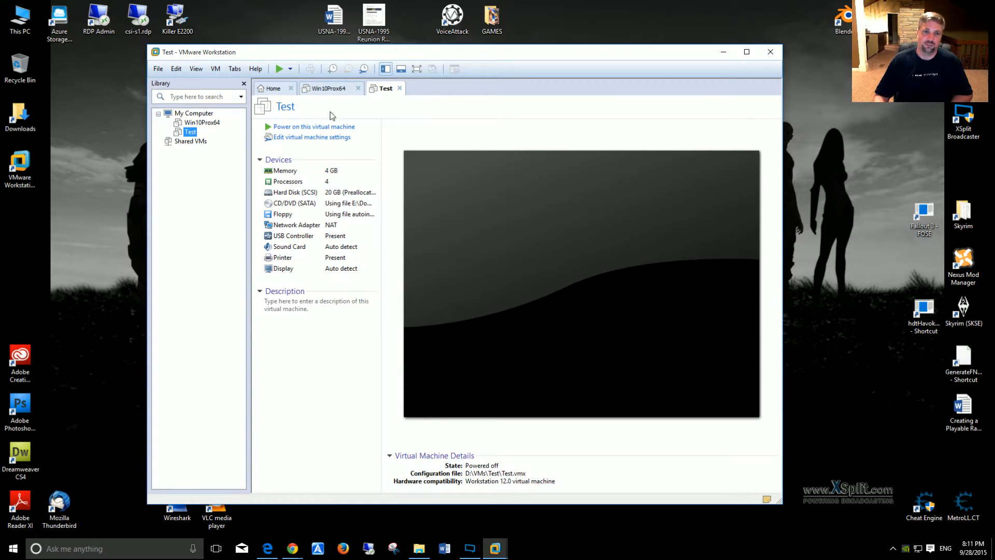
Step: Close the Test and Win10Prox64 virtual machine views and exit VMware Workstation
click(400, 89)
click(358, 89)
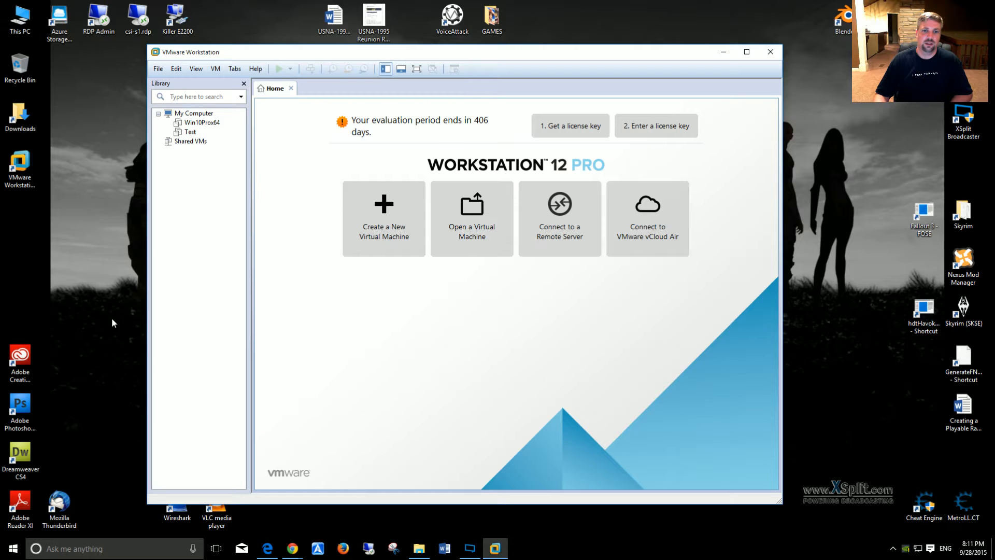
click(770, 52)
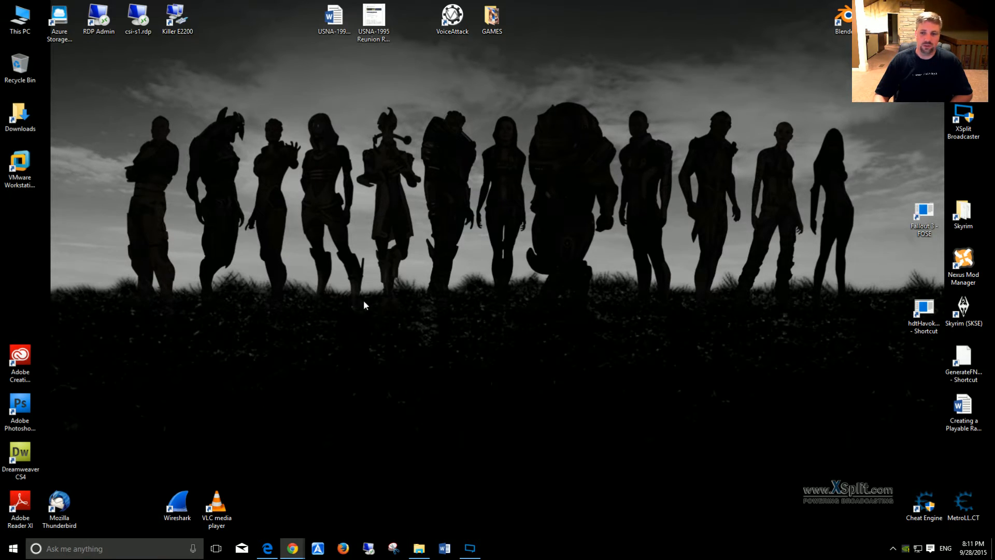
Step: Look through the tiles in the host's Windows 10 Start menu, then close it
click(193, 549)
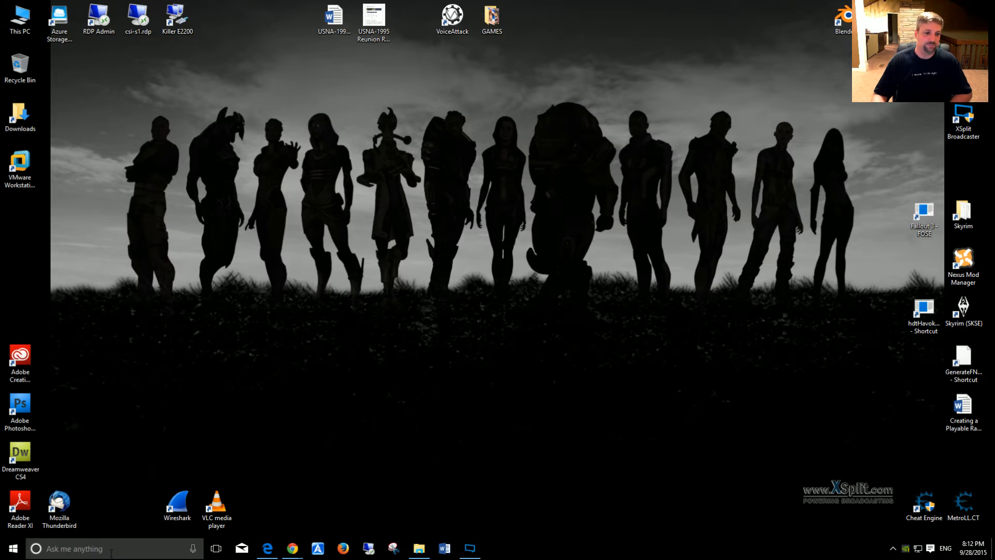
click(15, 549)
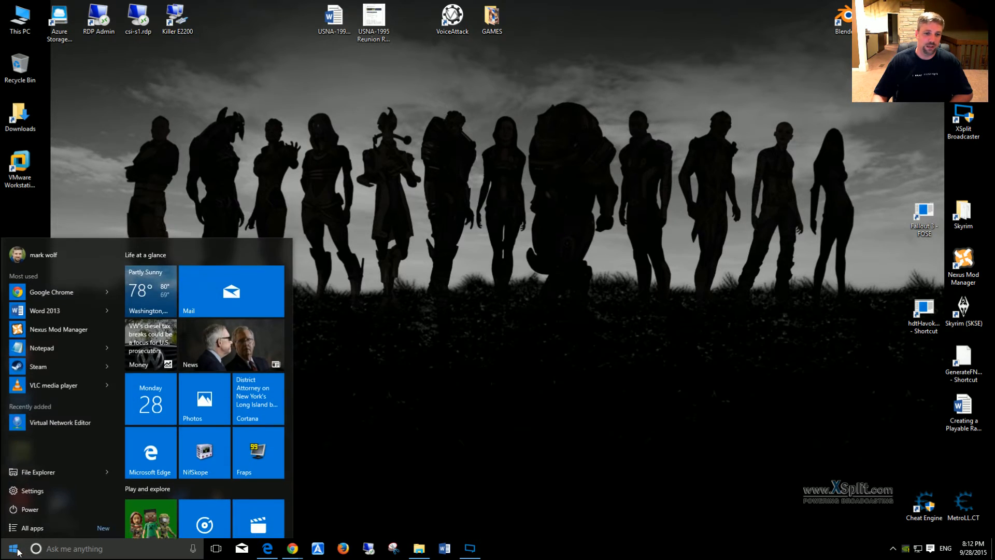
scroll(253, 421, down, 4)
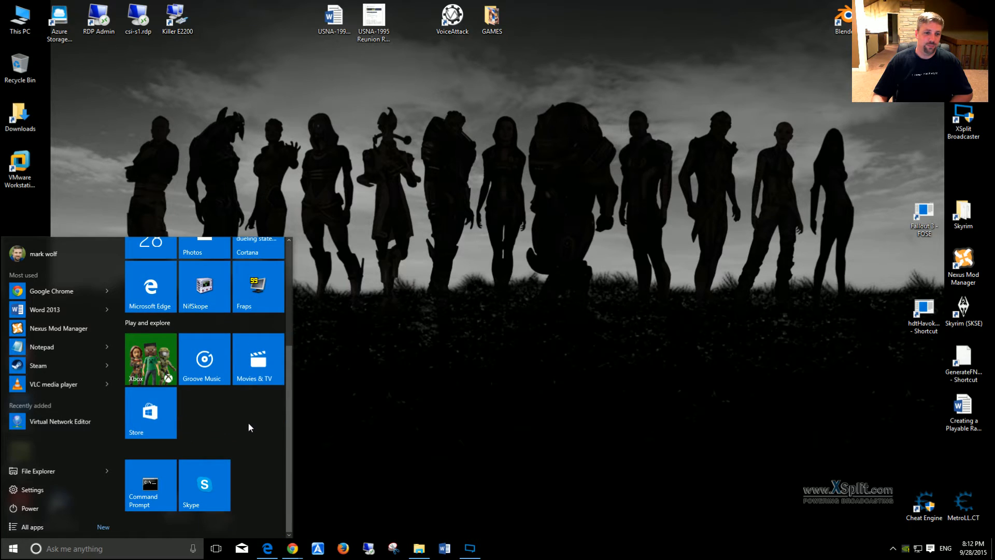
scroll(247, 423, up, 4)
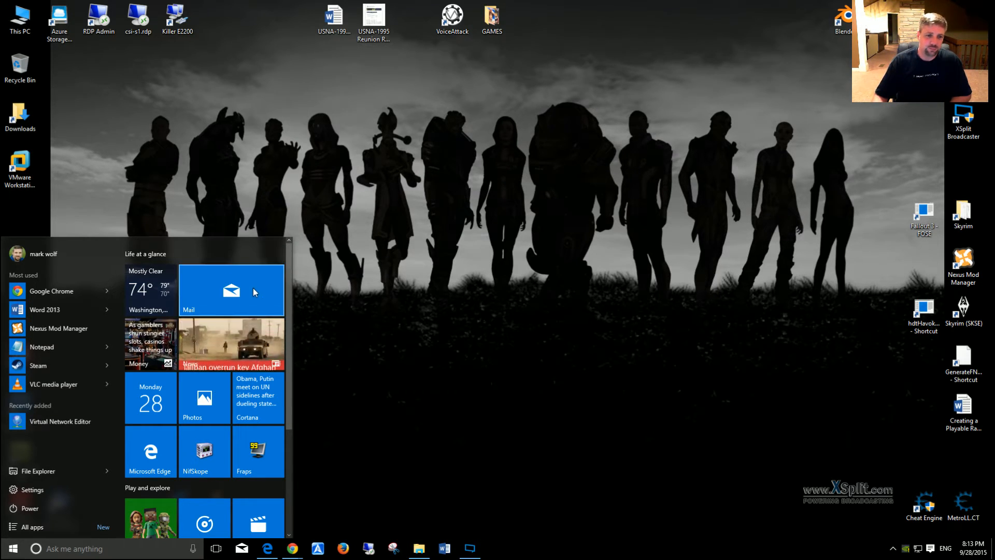
scroll(279, 364, down, 3)
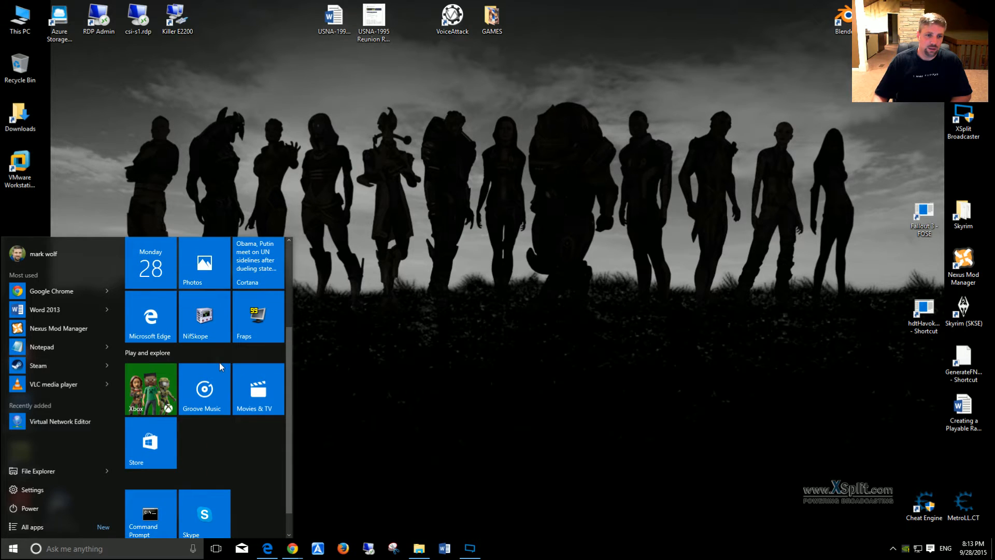
scroll(193, 358, up, 3)
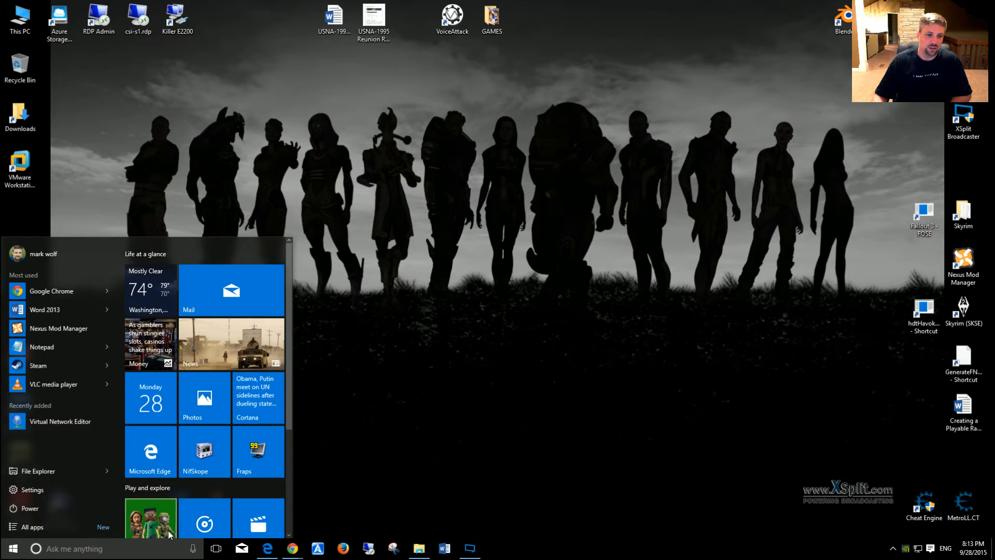
click(12, 553)
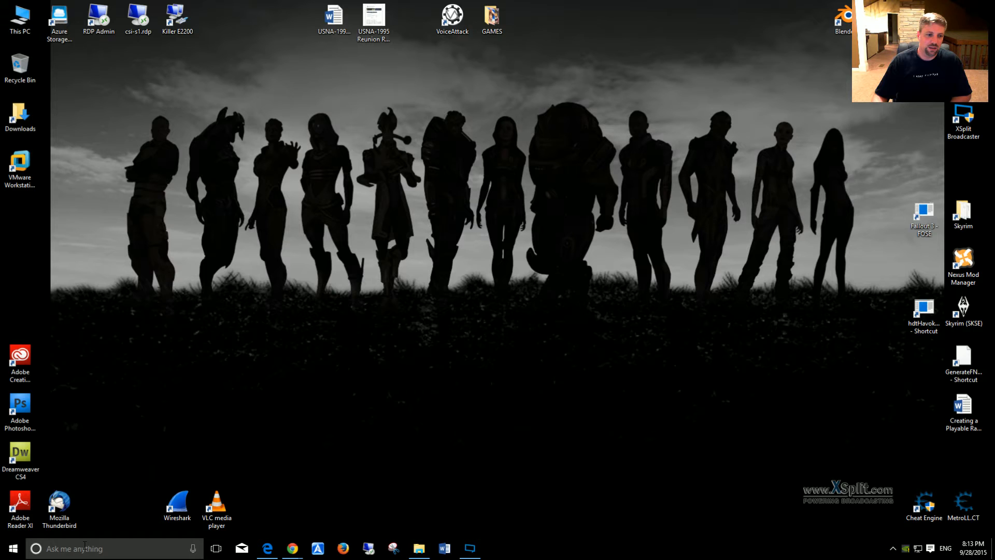
Step: Launch the Weather app from the host's Start menu and set its default location to Bowling Green, Kentucky
click(12, 552)
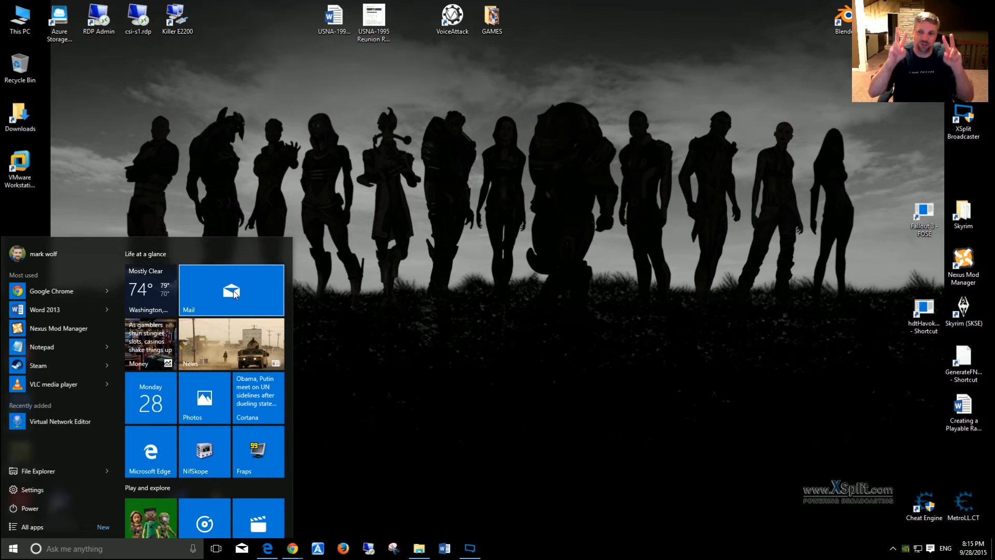
click(235, 294)
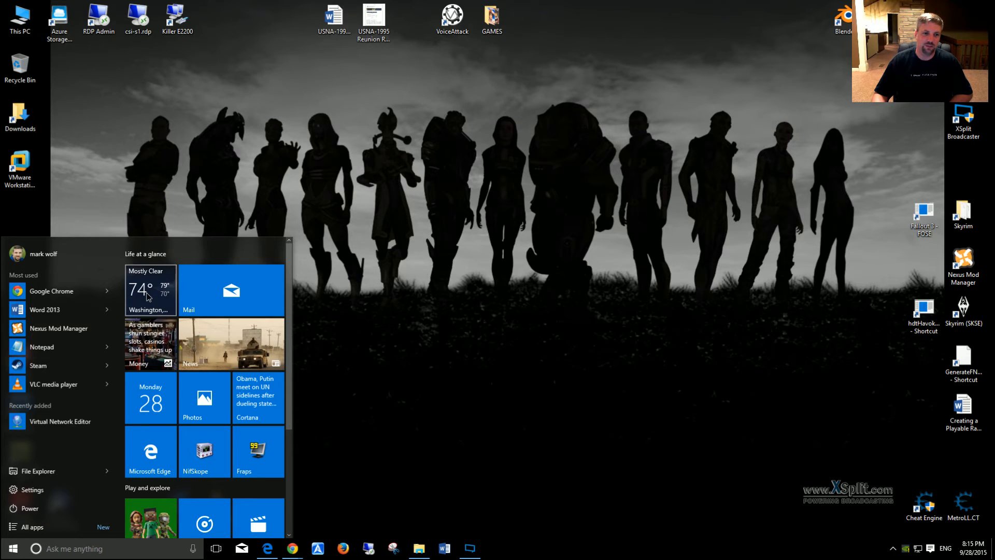
click(165, 300)
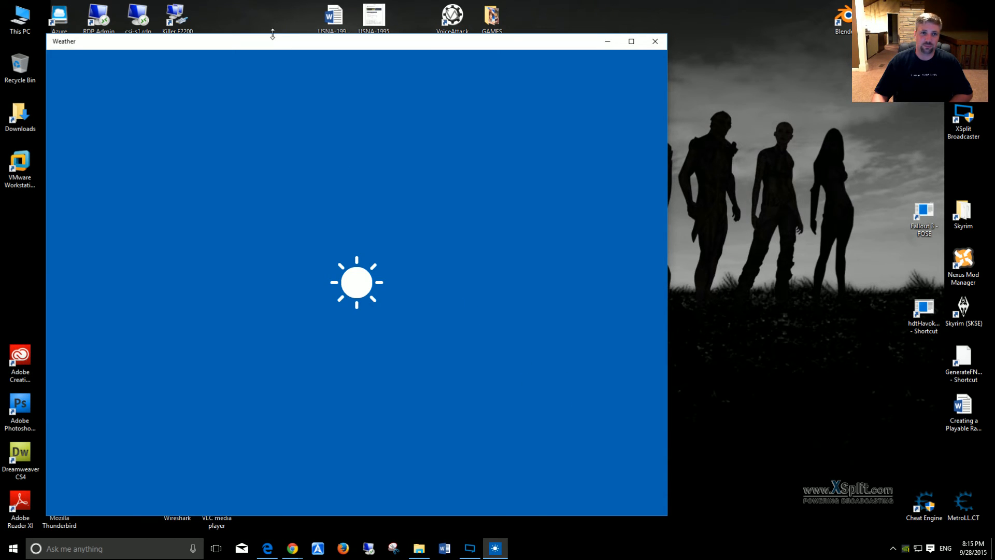
drag(273, 34, 409, 50)
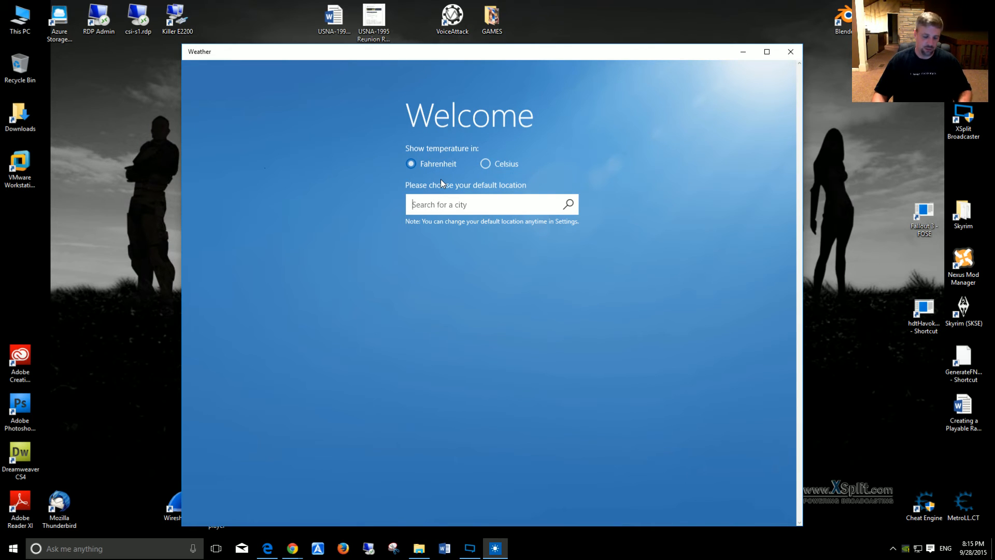
text(Bowling)
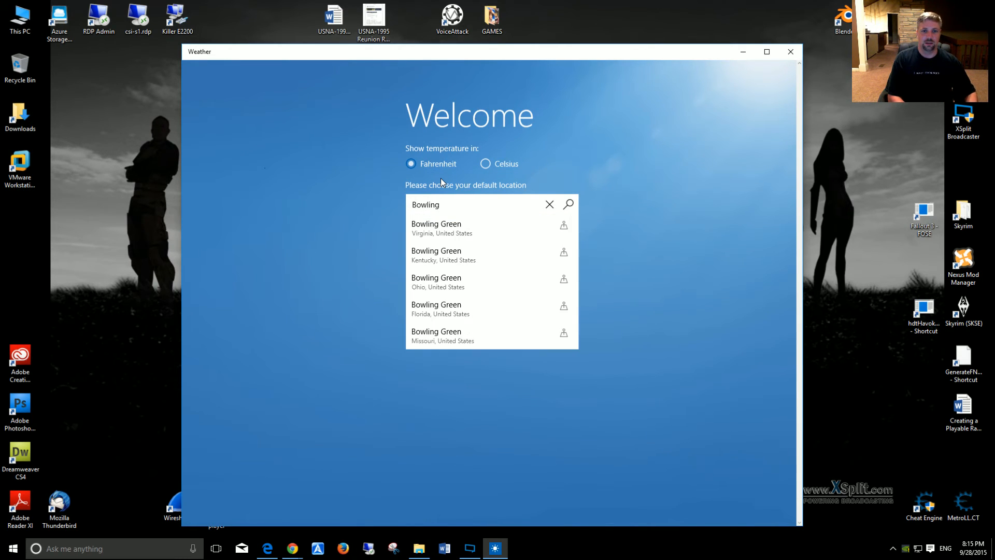
text( Green)
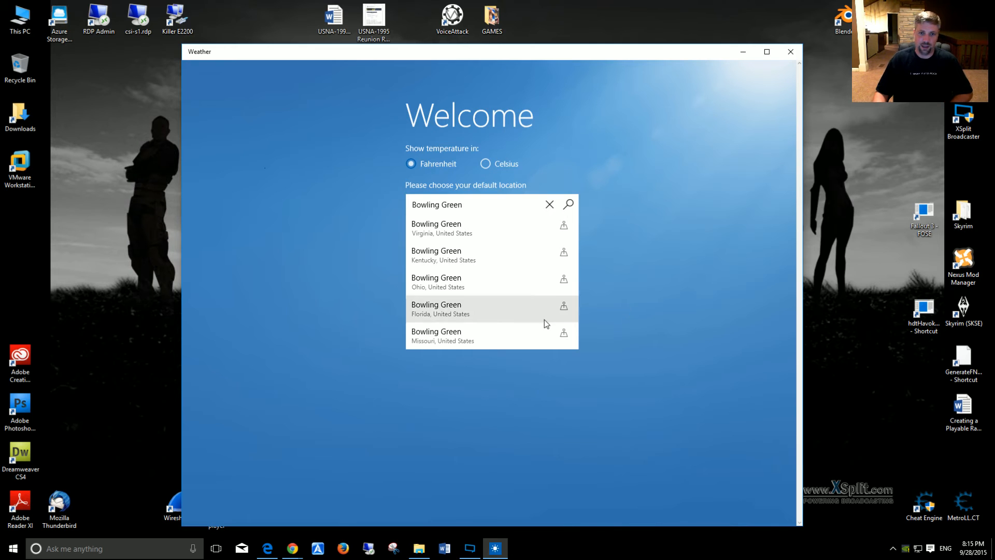
click(447, 254)
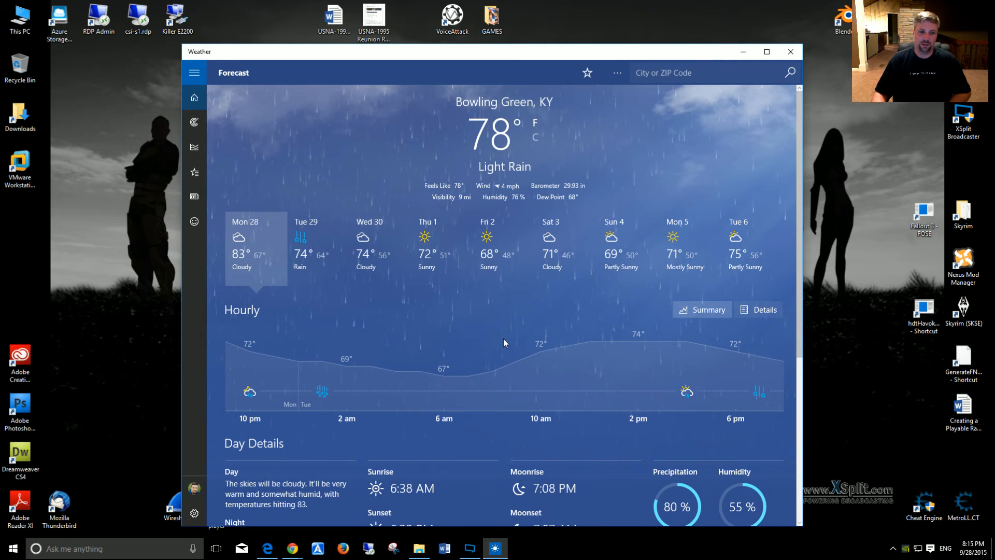
Step: Review the Bowling Green forecast and its day details, then close the Weather app
scroll(503, 338, down, 3)
scroll(543, 325, up, 3)
scroll(537, 322, down, 8)
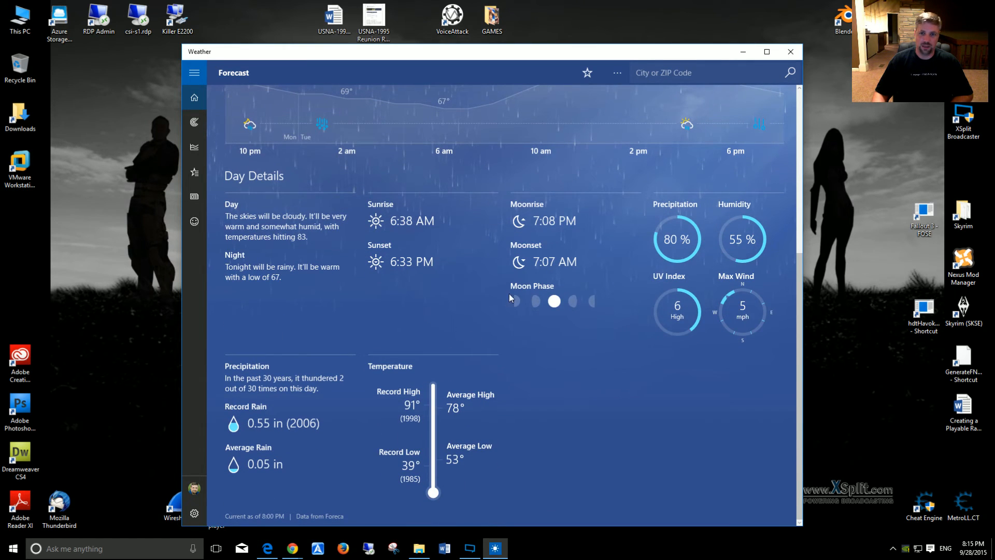
click(791, 52)
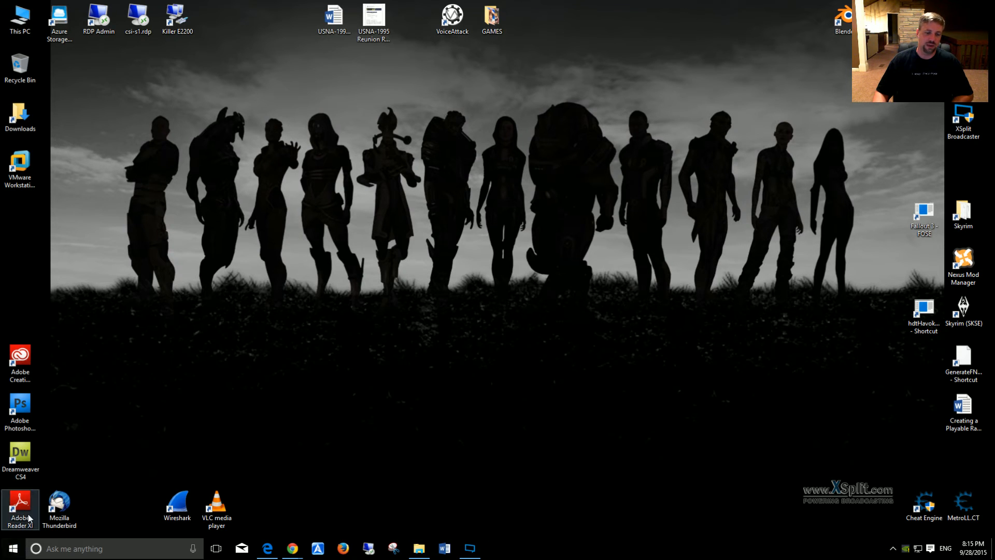
Step: Launch the Calendar app from the host's Start menu, browse the events in the months around October 2015, and close the app
click(13, 548)
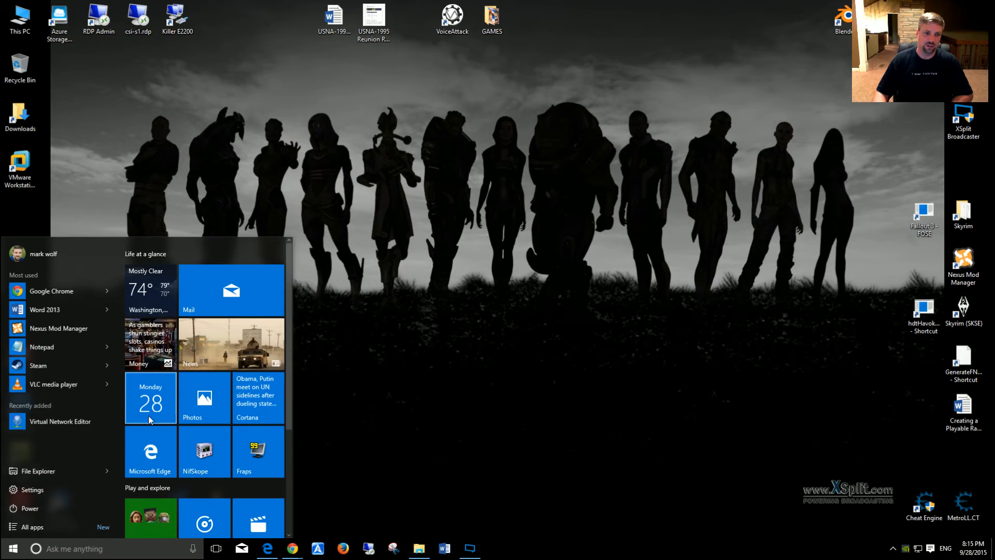
click(157, 396)
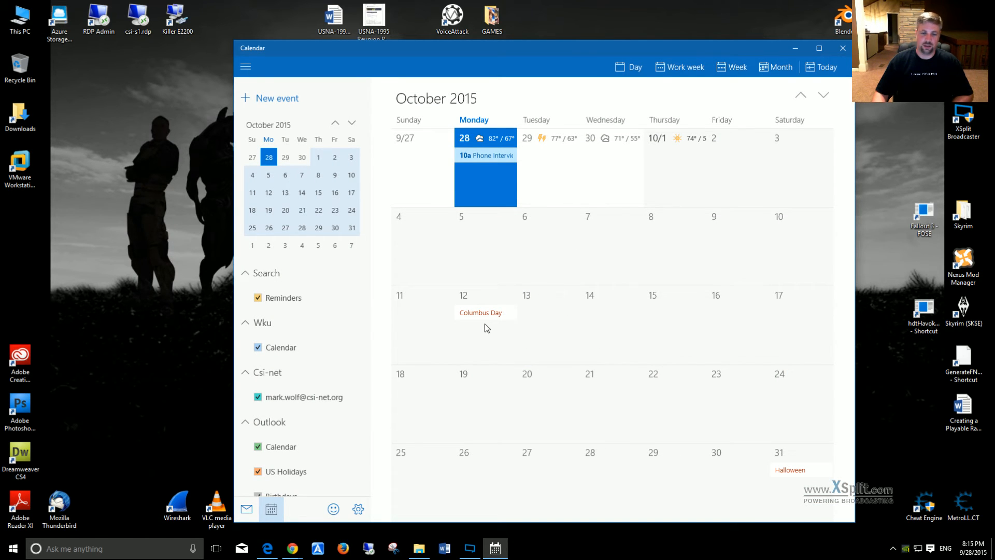
scroll(485, 330, down, 5)
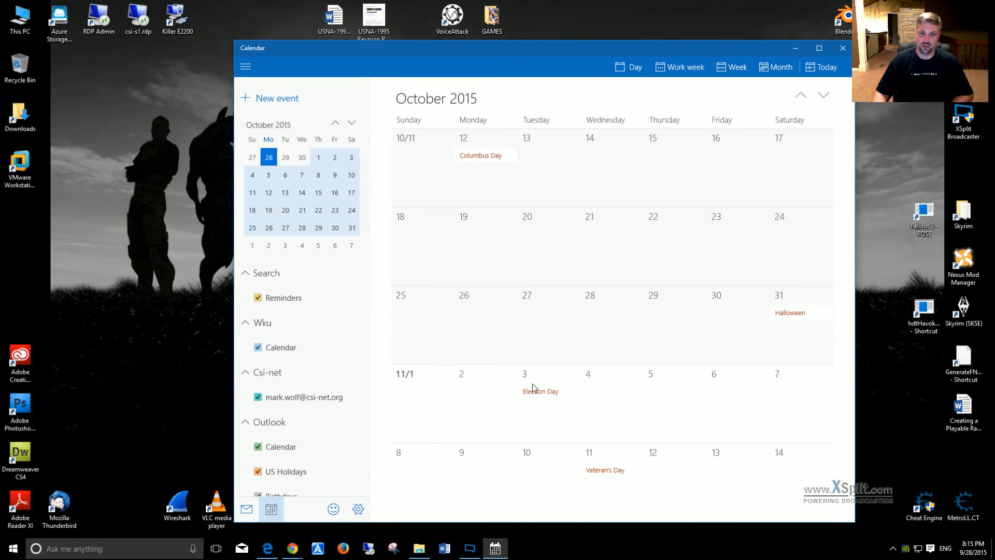
scroll(611, 436, down, 5)
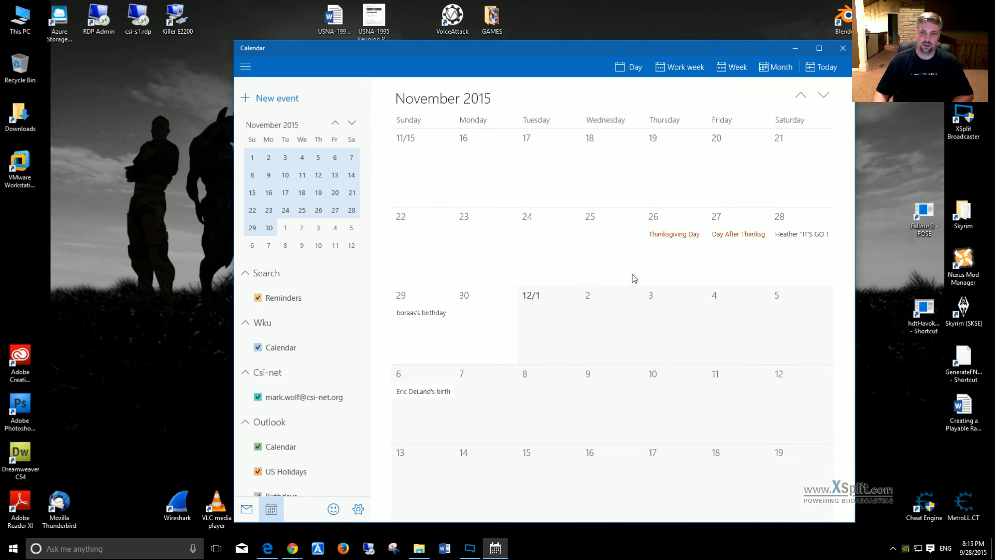
scroll(648, 290, up, 5)
scroll(660, 301, down, 3)
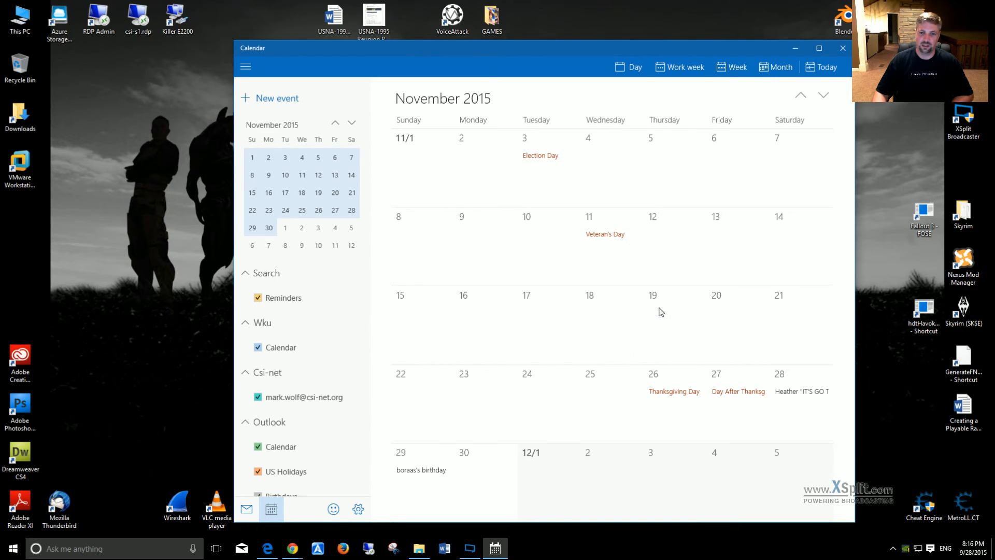
scroll(664, 310, up, 20)
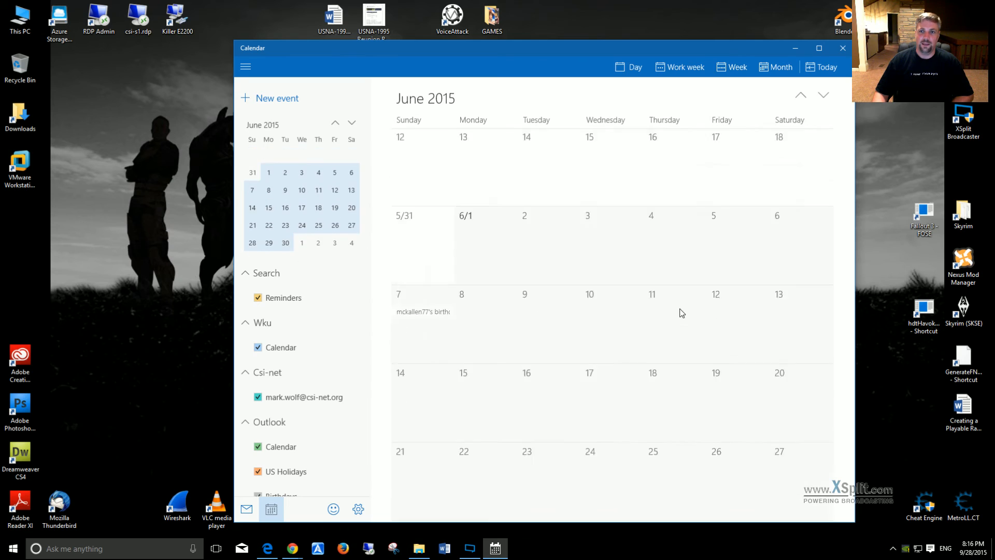
scroll(682, 313, up, 3)
click(843, 48)
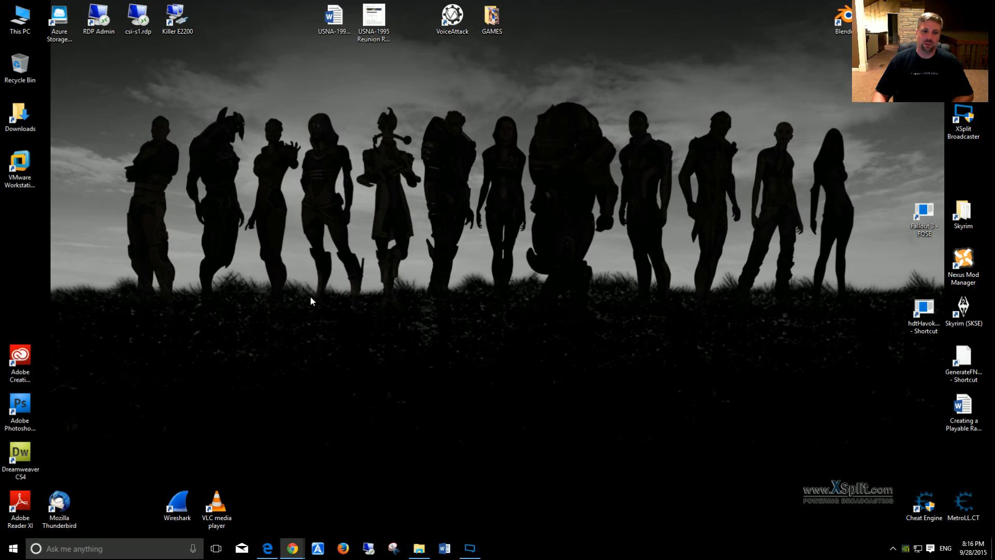
click(13, 549)
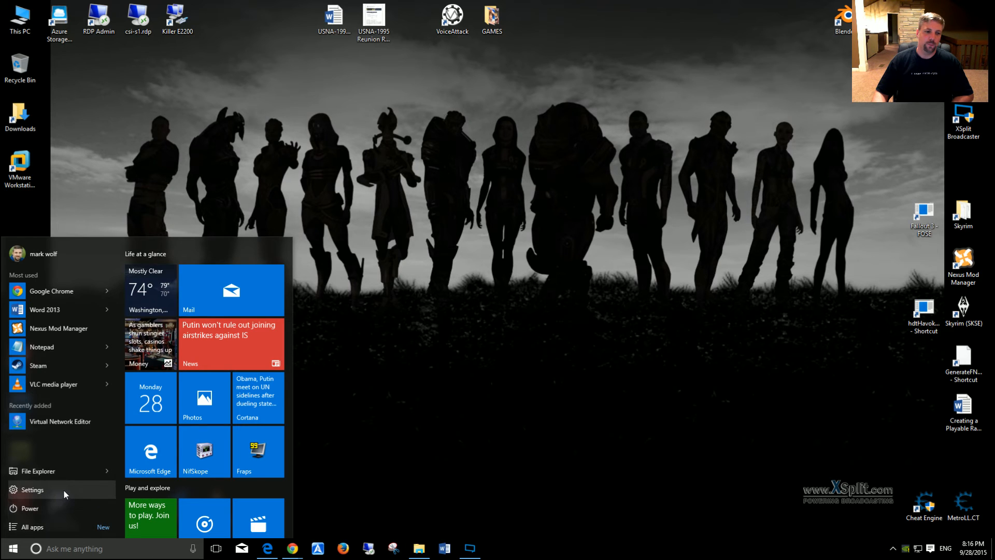
click(399, 425)
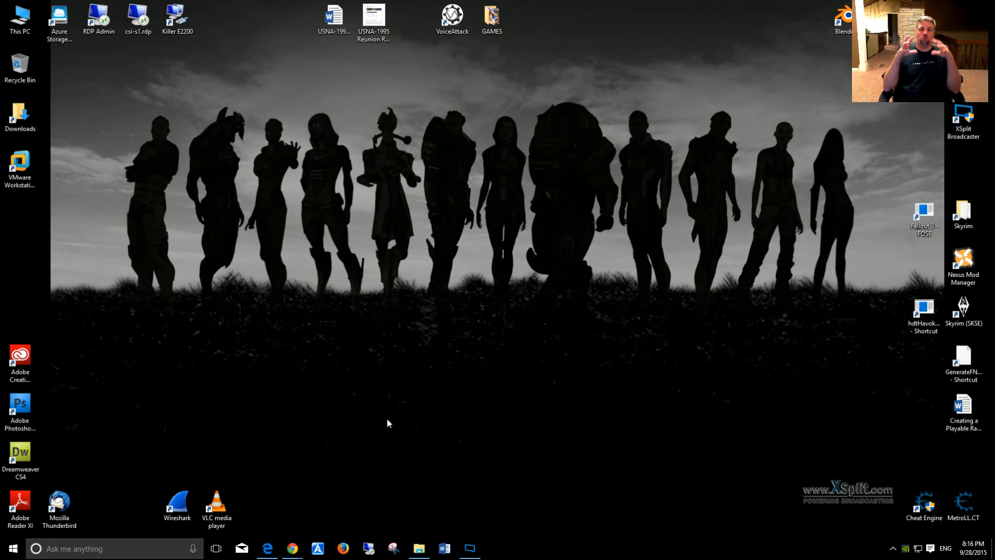